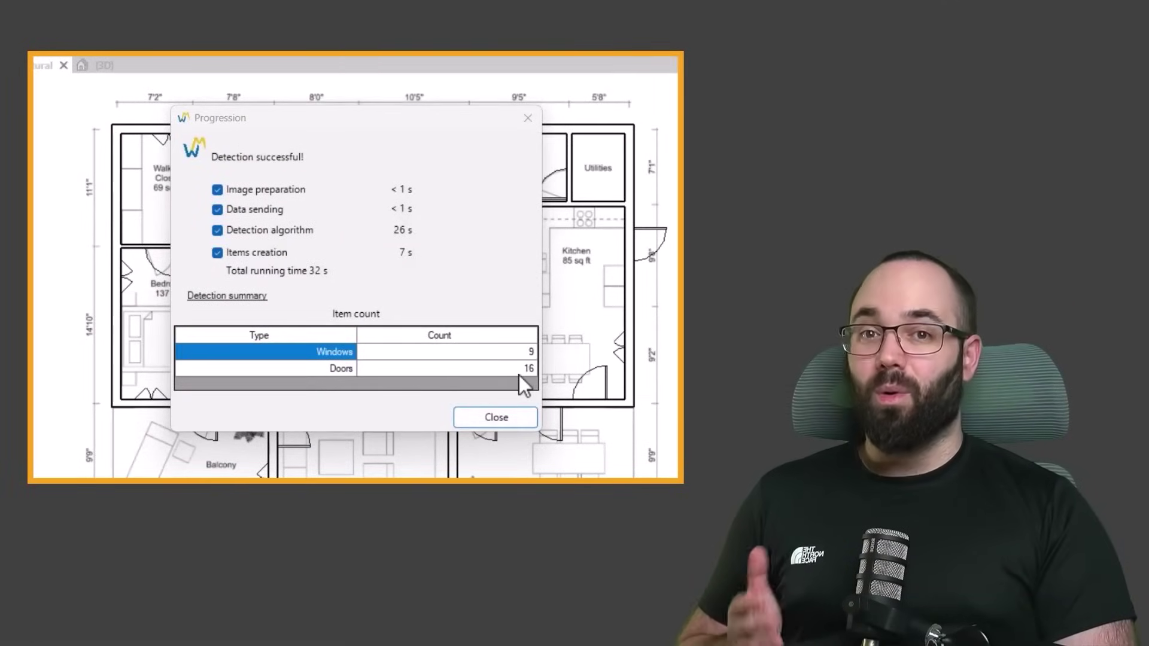
Close the detection summary, generate a Generic 300mm floor slab, orbit to check it, then detect rooms
left_click(510, 418)
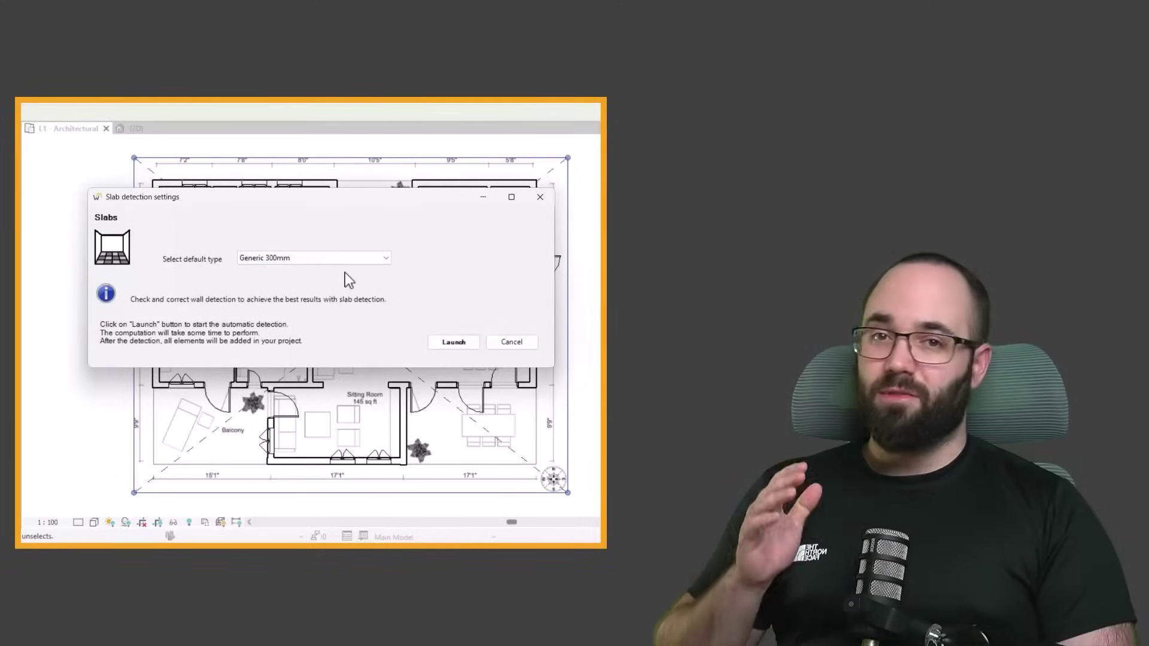
left_click(453, 342)
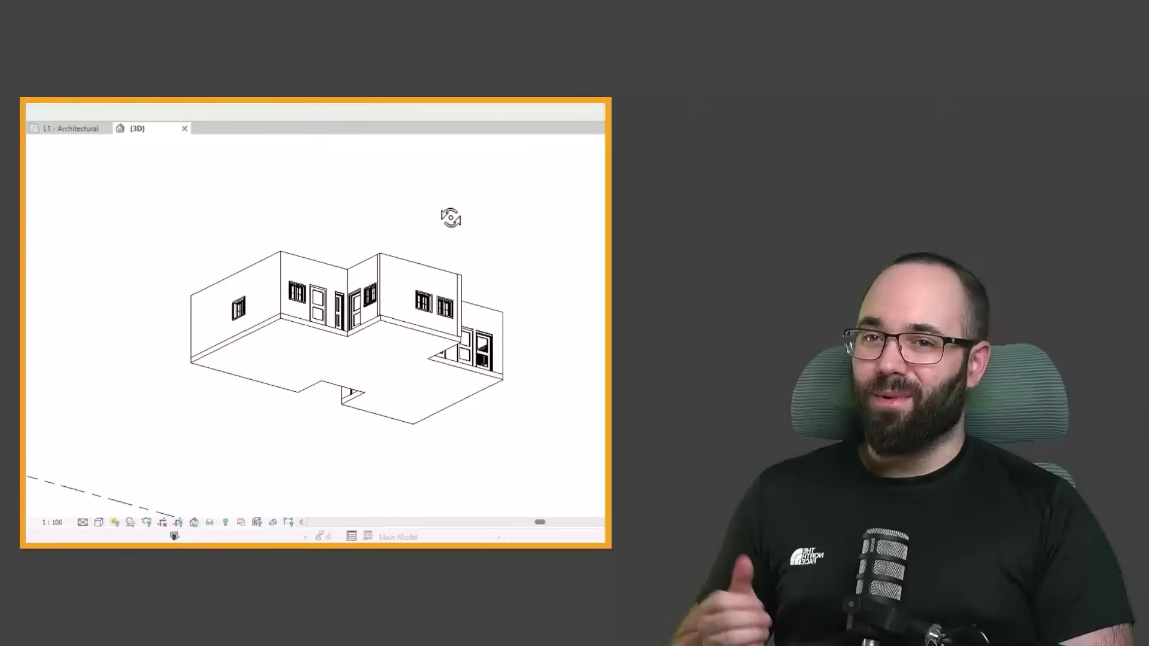
middle_click_drag(281, 232, 318, 500, "shift")
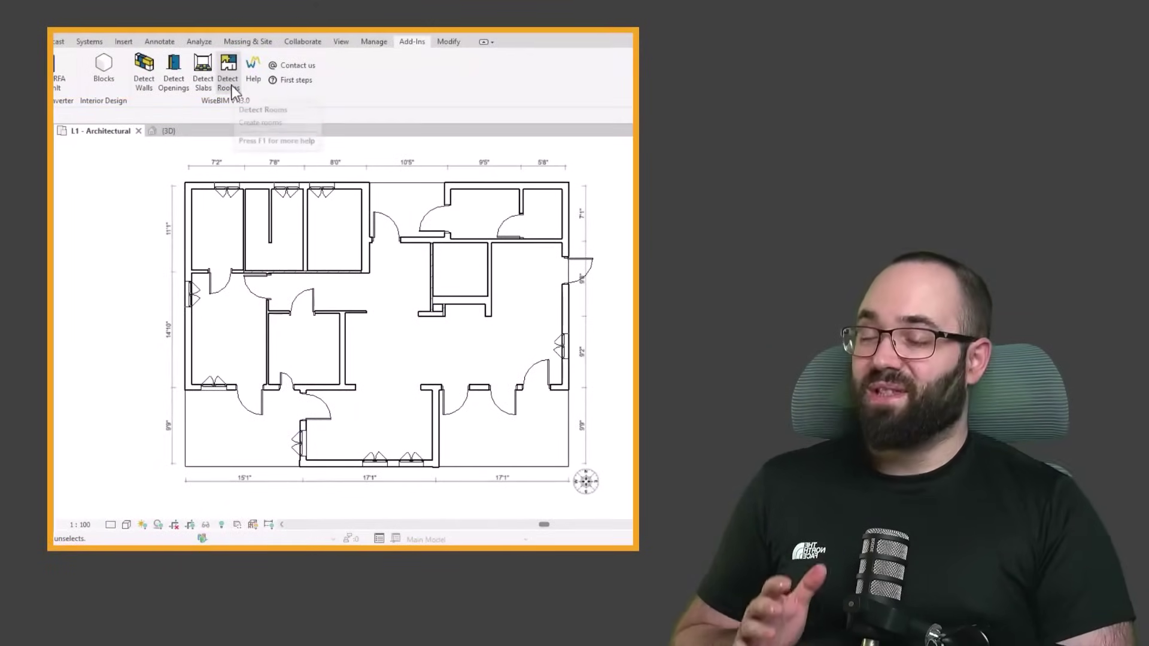
left_click(232, 87)
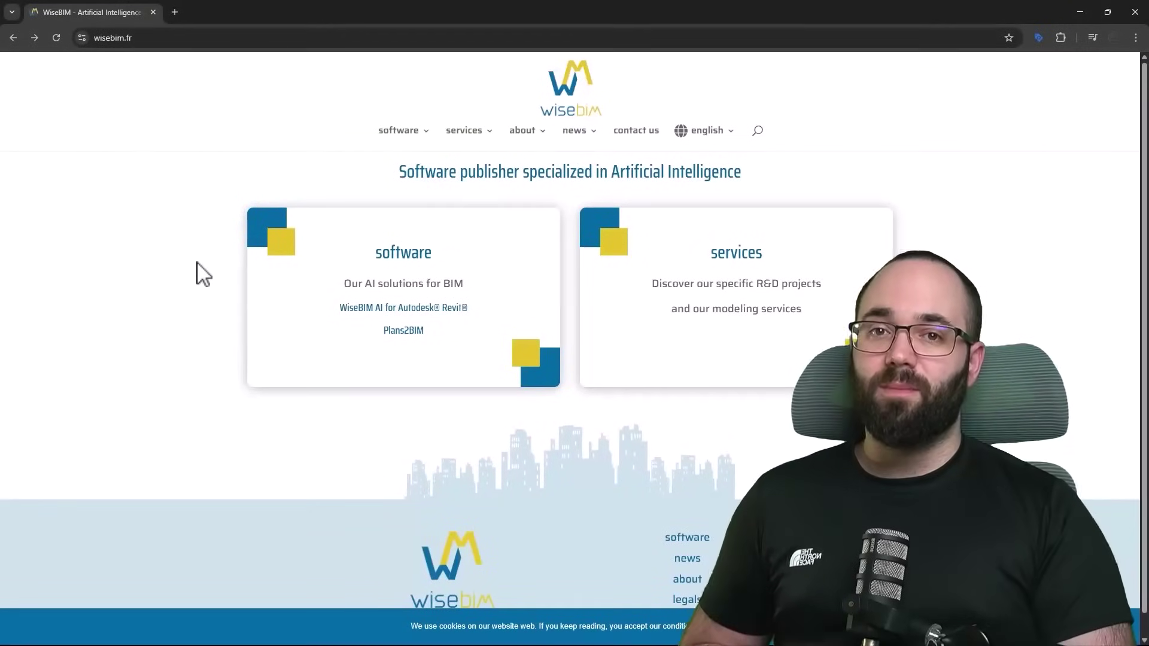
Go from wisebim.fr Software to the WiseBIM AI for Revit download page and install the add-in
left_click(408, 305)
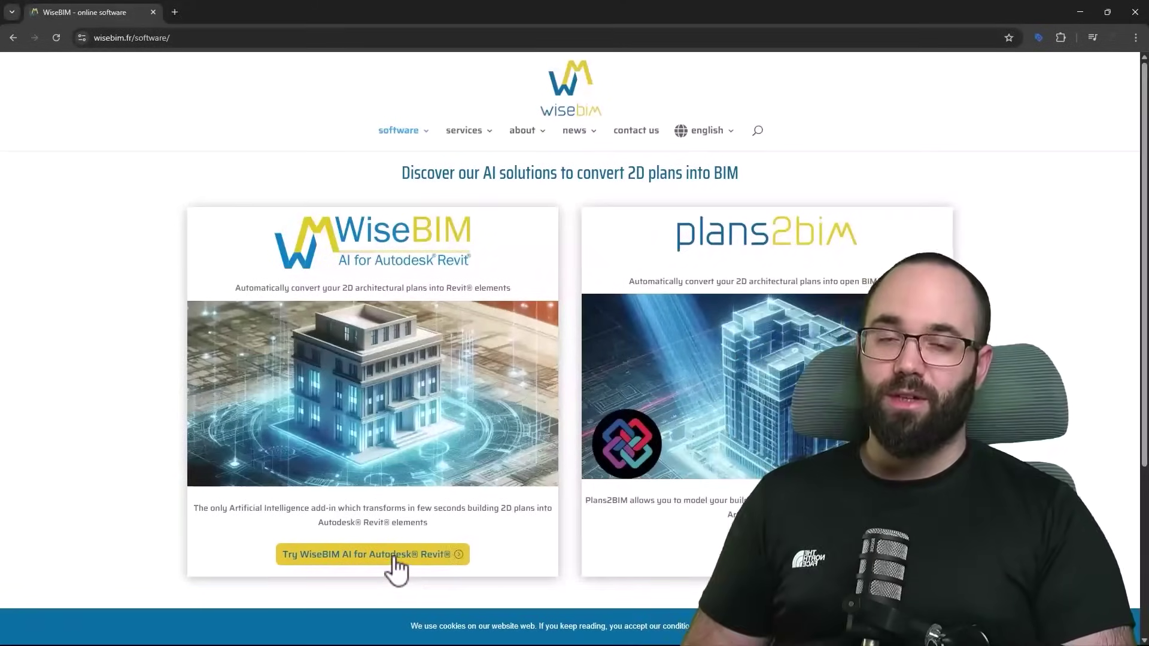
left_click(395, 557)
scroll(539, 454, "down", 4)
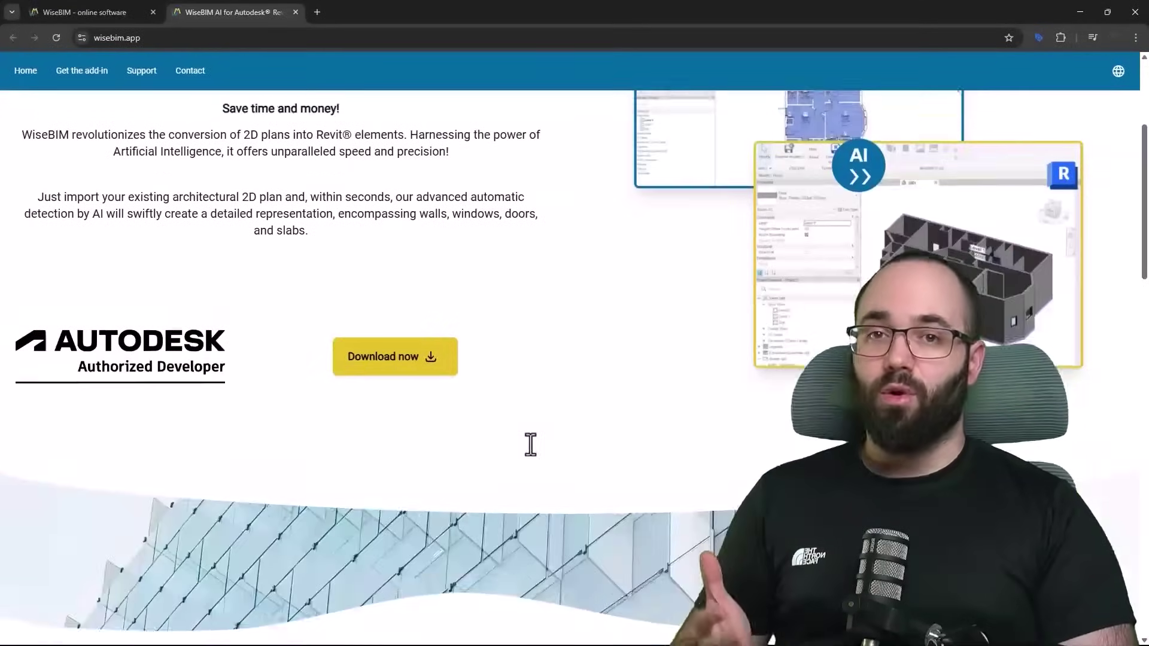
left_click(389, 359)
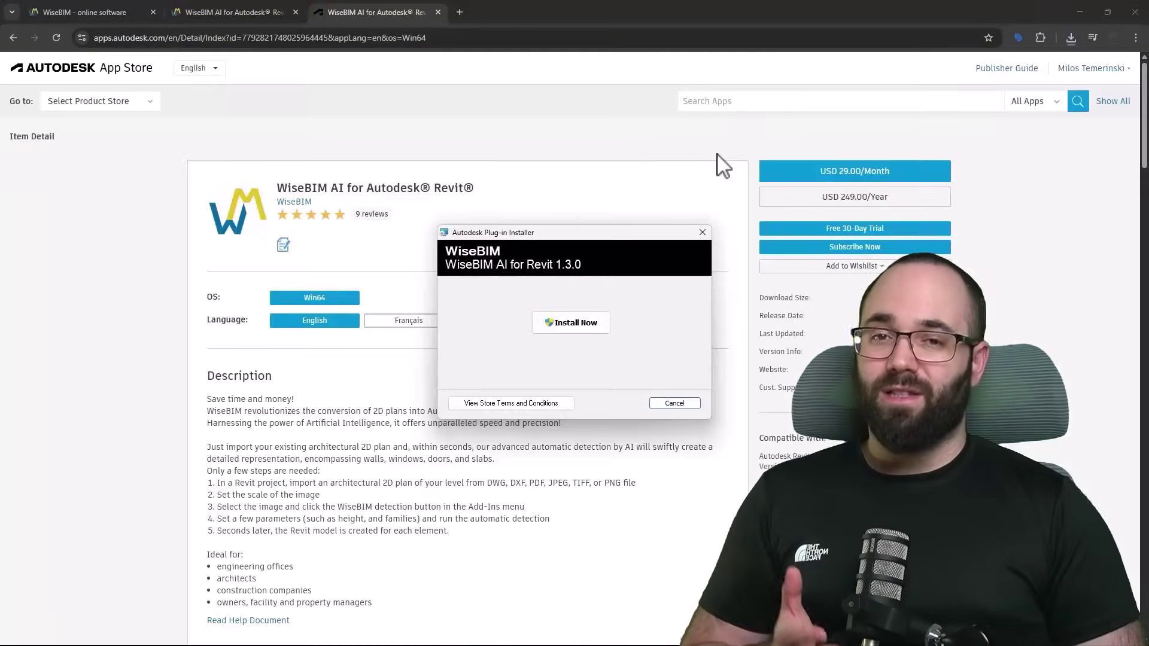
left_click(573, 328)
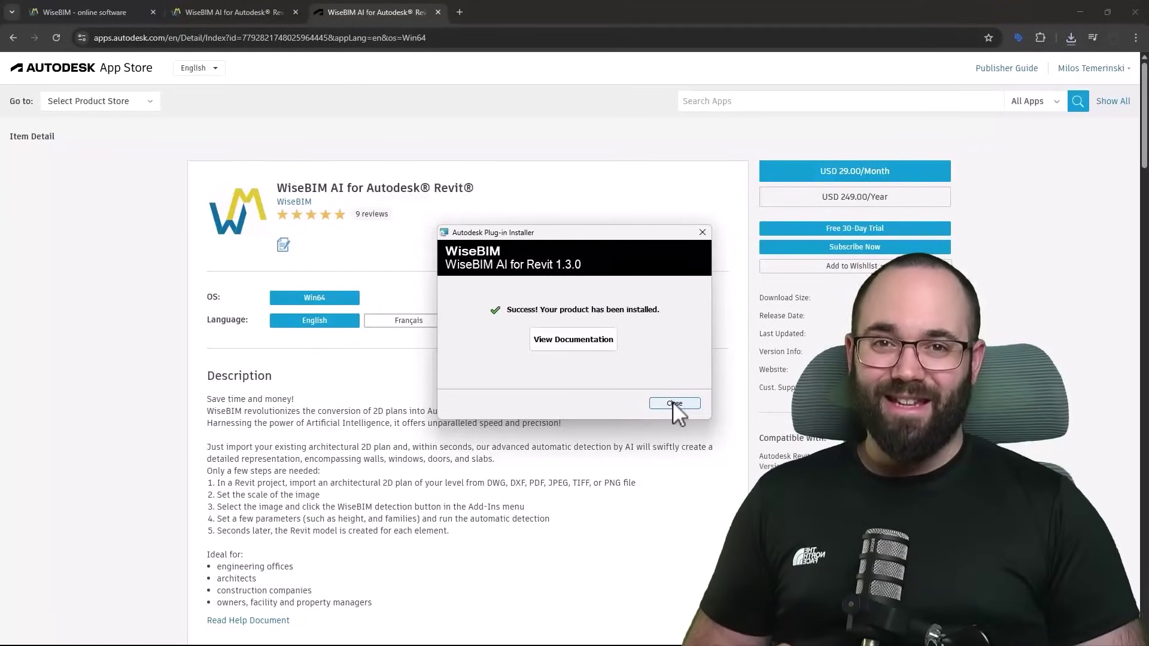
left_click(675, 403)
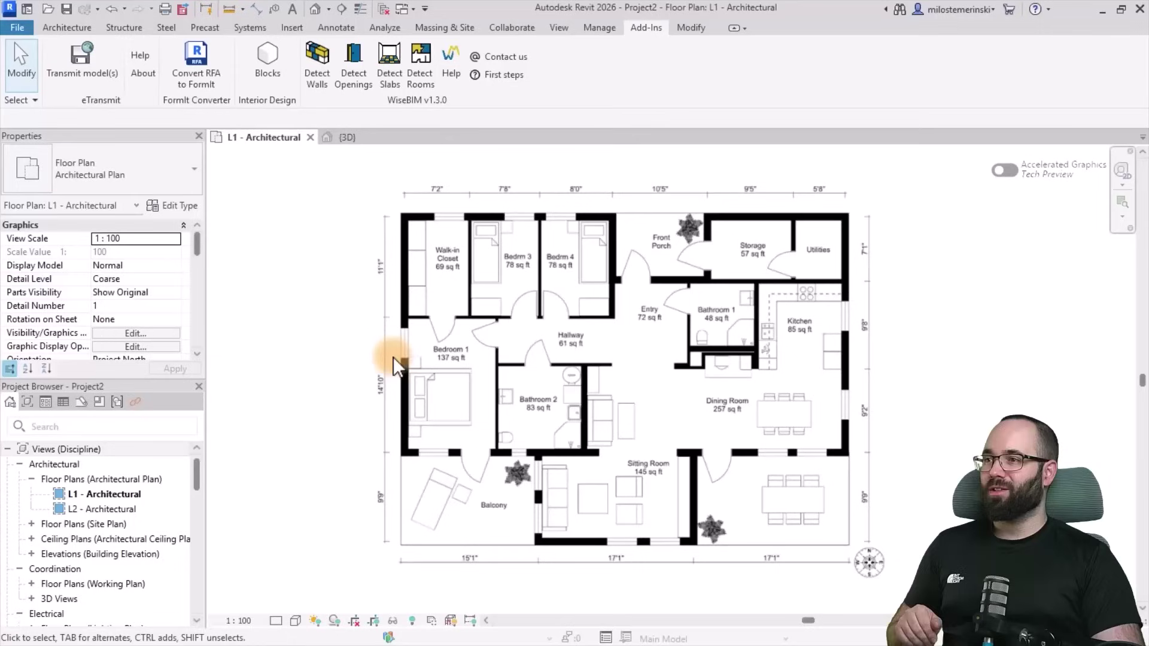
left_click(556, 326)
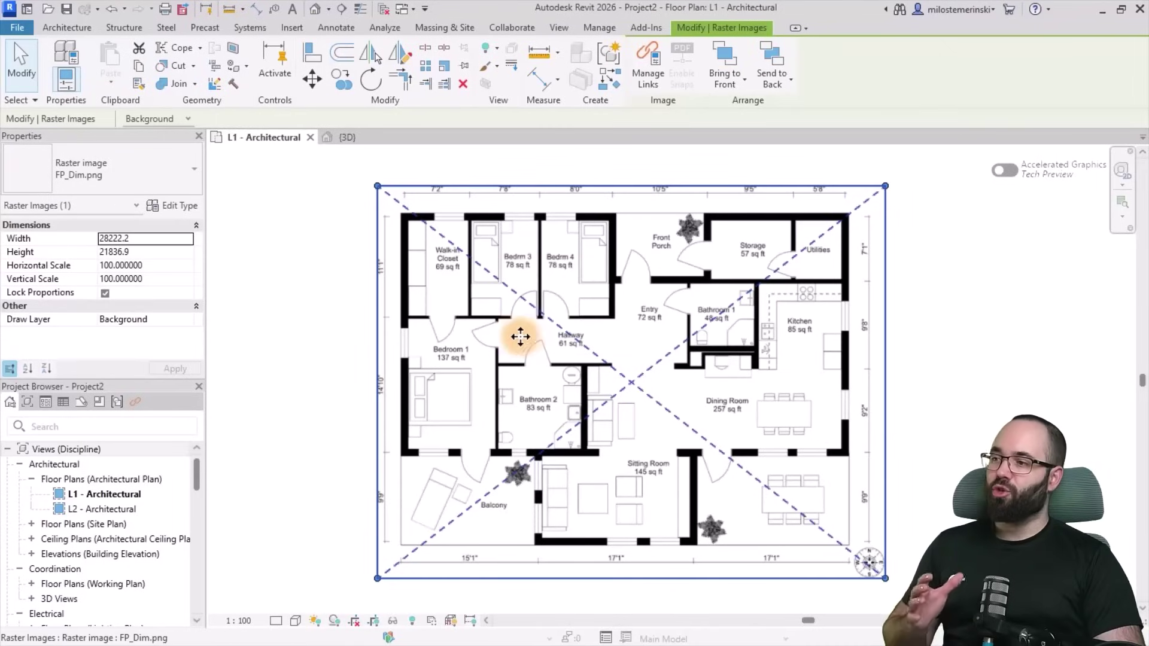
left_click(294, 331)
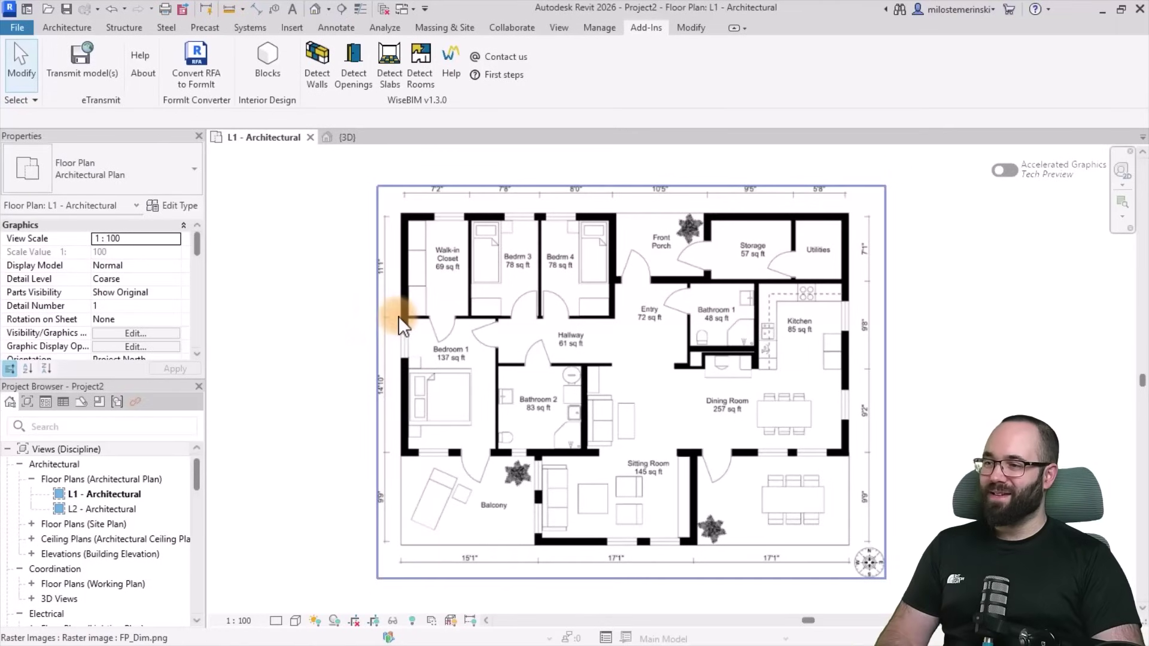
middle_click_drag(638, 444, 627, 437)
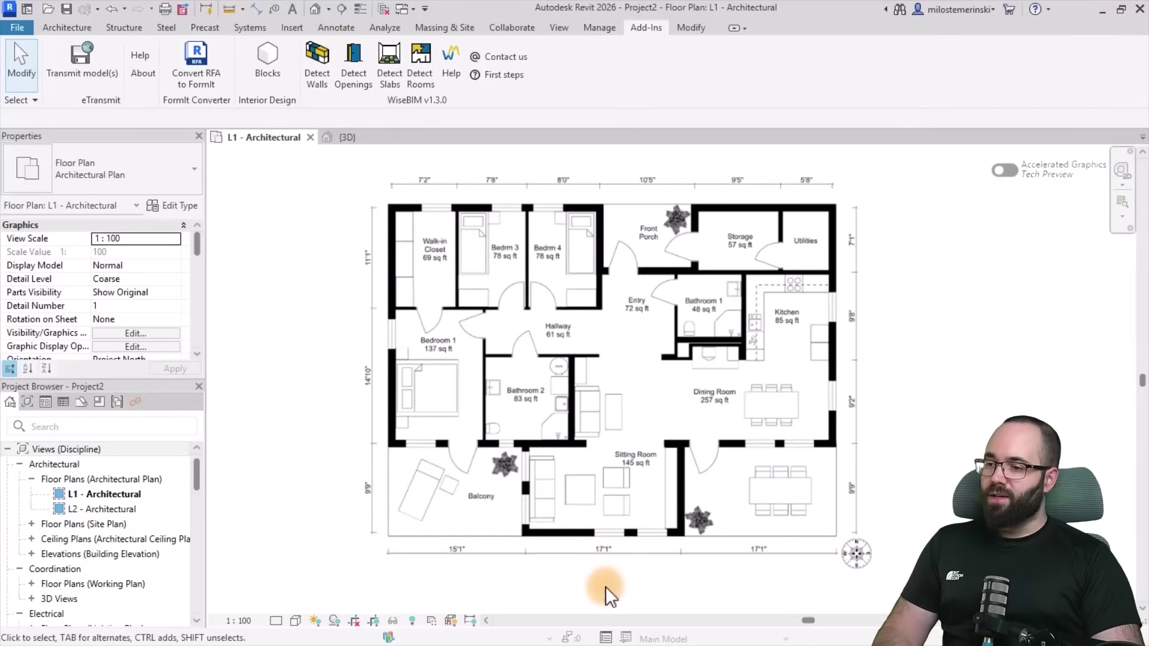
Select the FP_Dim.png floor-plan image from the Modify tab
scroll(603, 595, "up", 3)
scroll(716, 314, "up", 2)
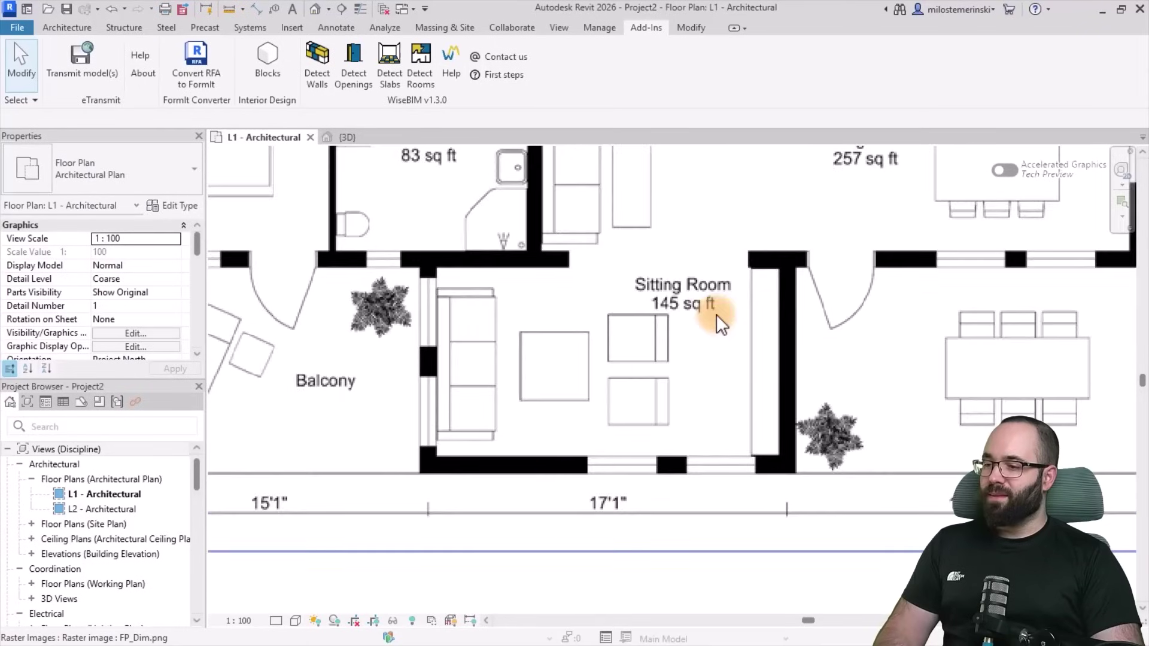
scroll(596, 507, "down", 2)
scroll(596, 508, "up", 1)
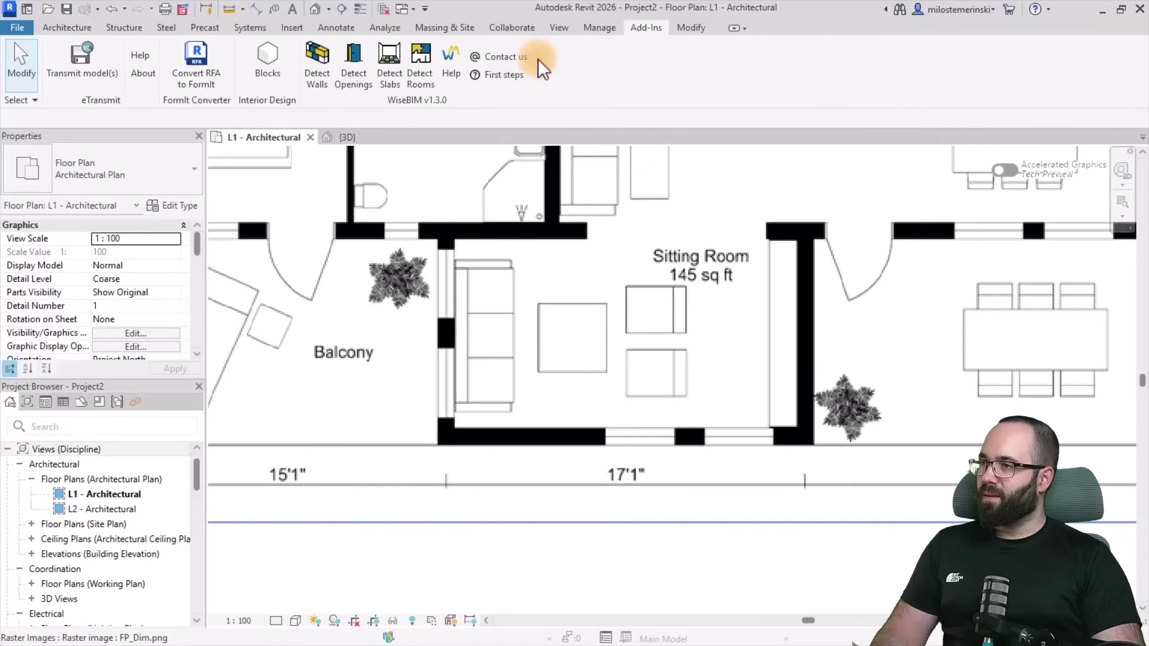
left_click(696, 28)
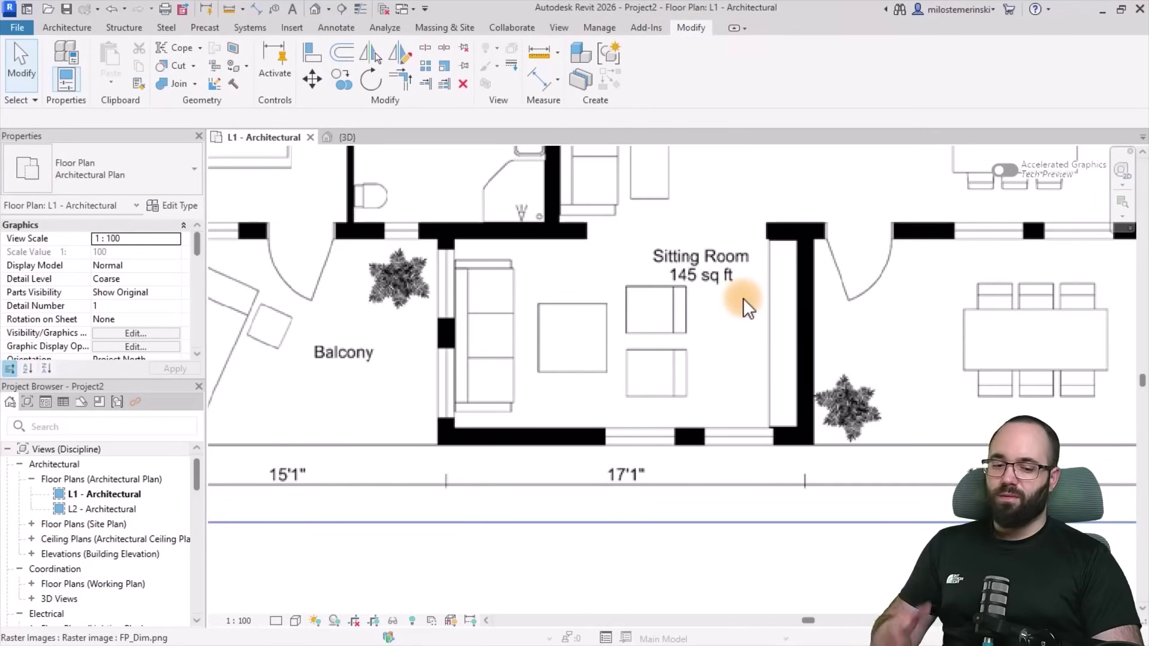
left_click(528, 321)
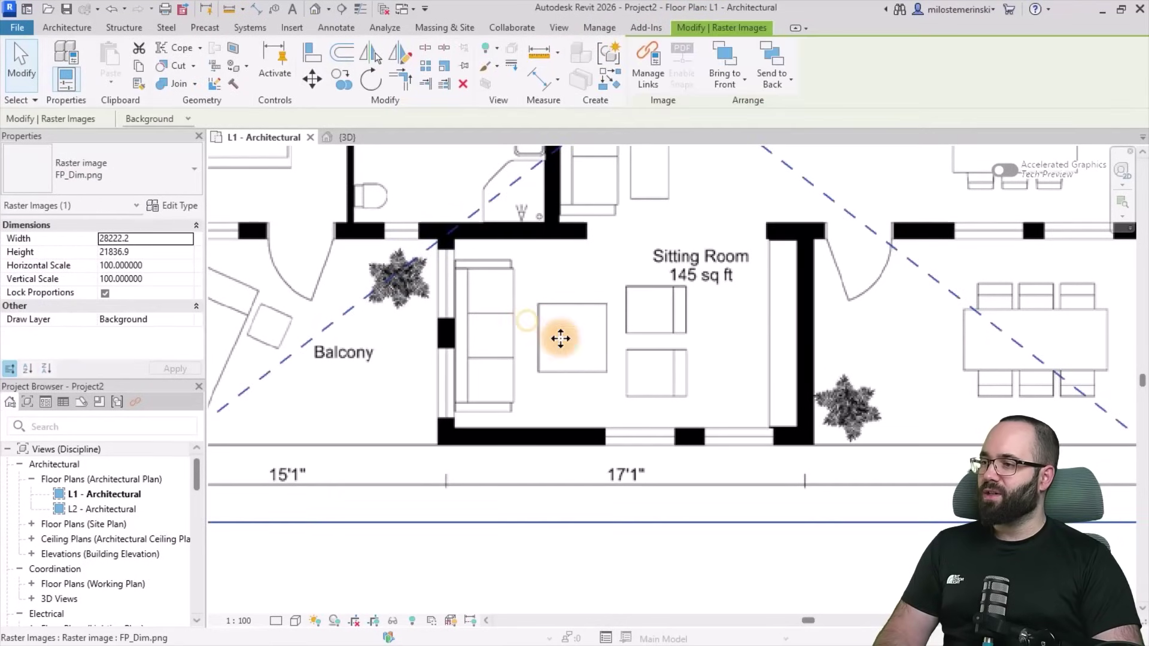
Scale the image by picking the 17'1" dimension's two ends and entering 5181
left_click(445, 70)
scroll(444, 487, "up", 3)
scroll(448, 478, "down", 2)
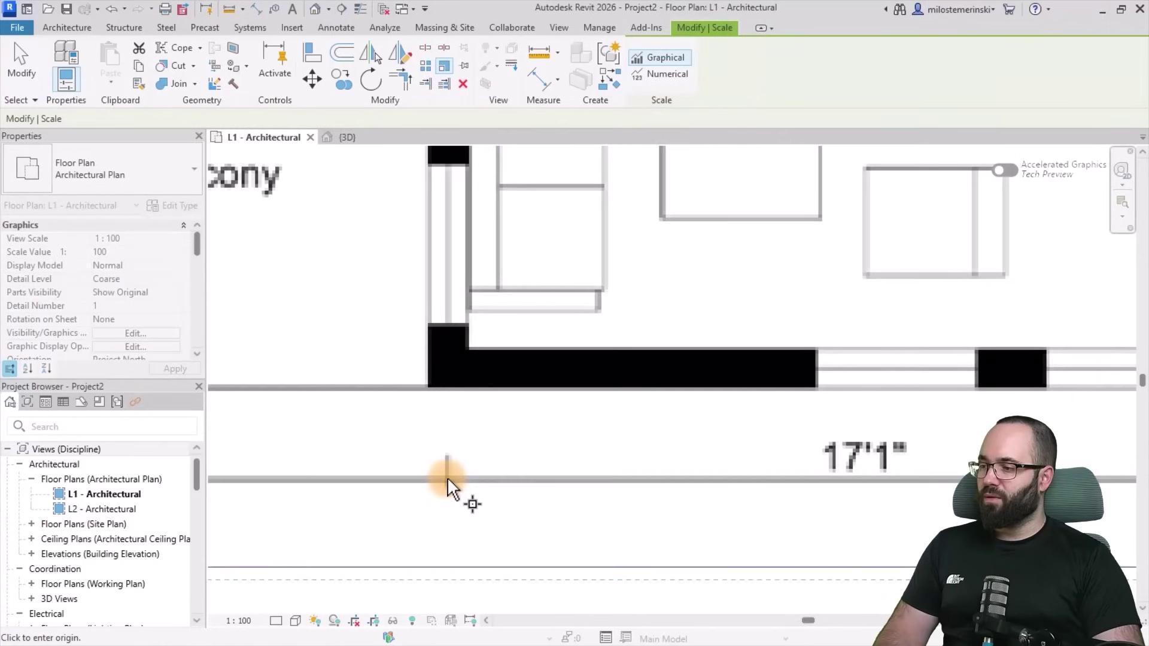
scroll(455, 485, "down", 3)
left_click(474, 497)
scroll(833, 492, "up", 2)
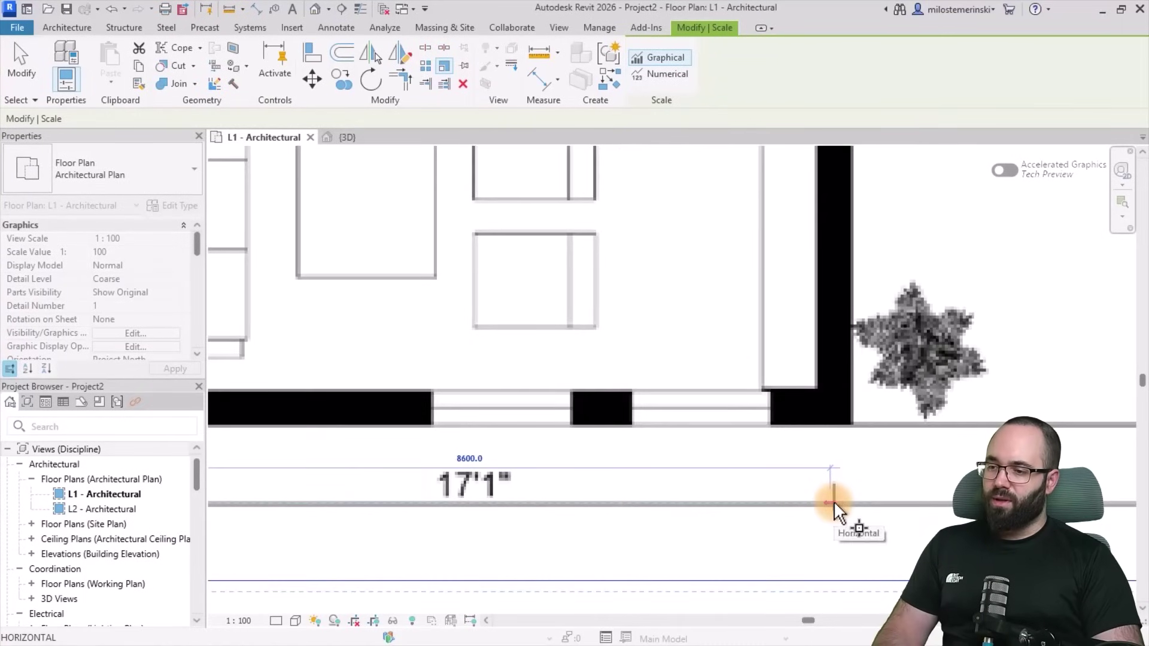
scroll(834, 501, "up", 3)
left_click(835, 502)
scroll(864, 498, "down", 3)
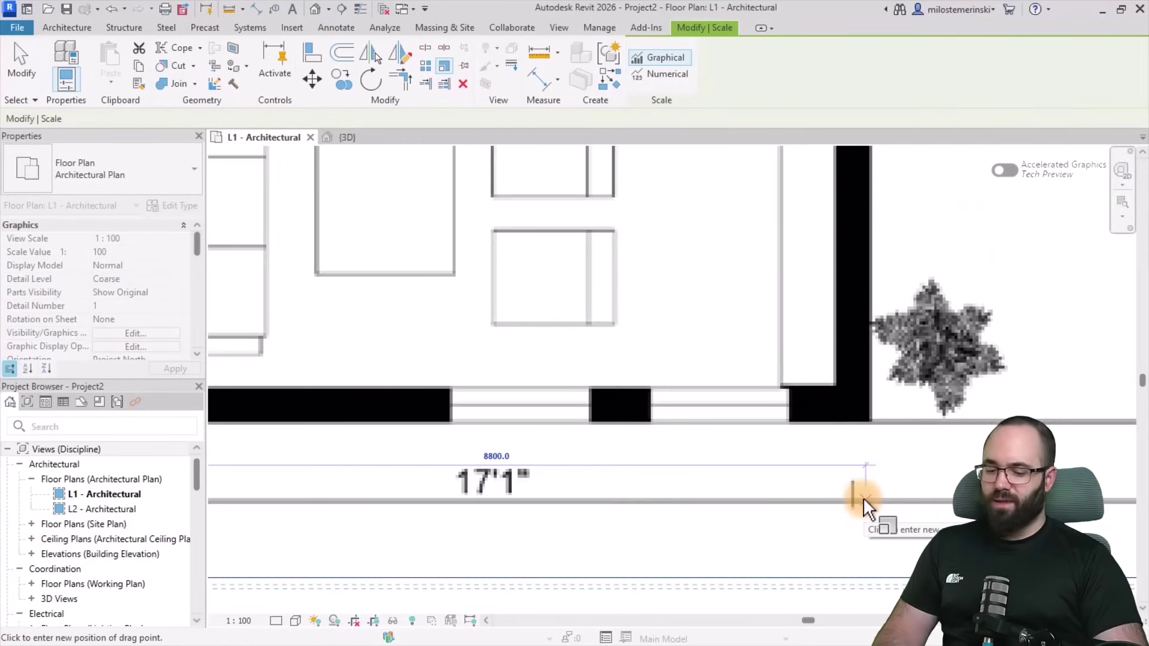
scroll(863, 497, "down", 3)
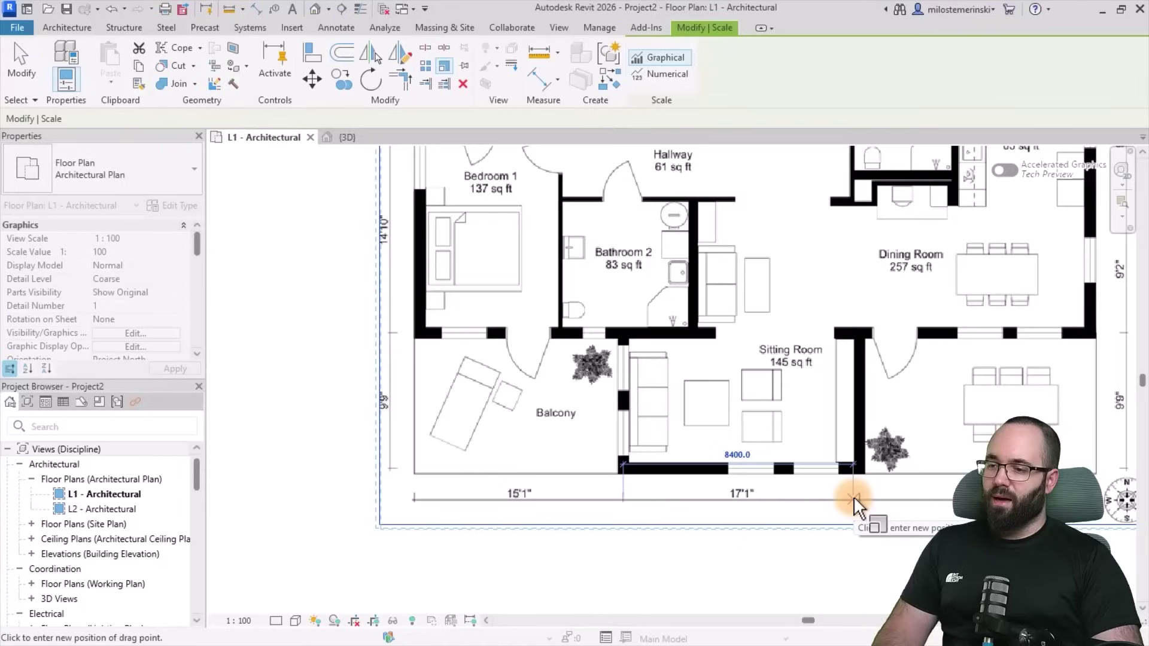
type("5181")
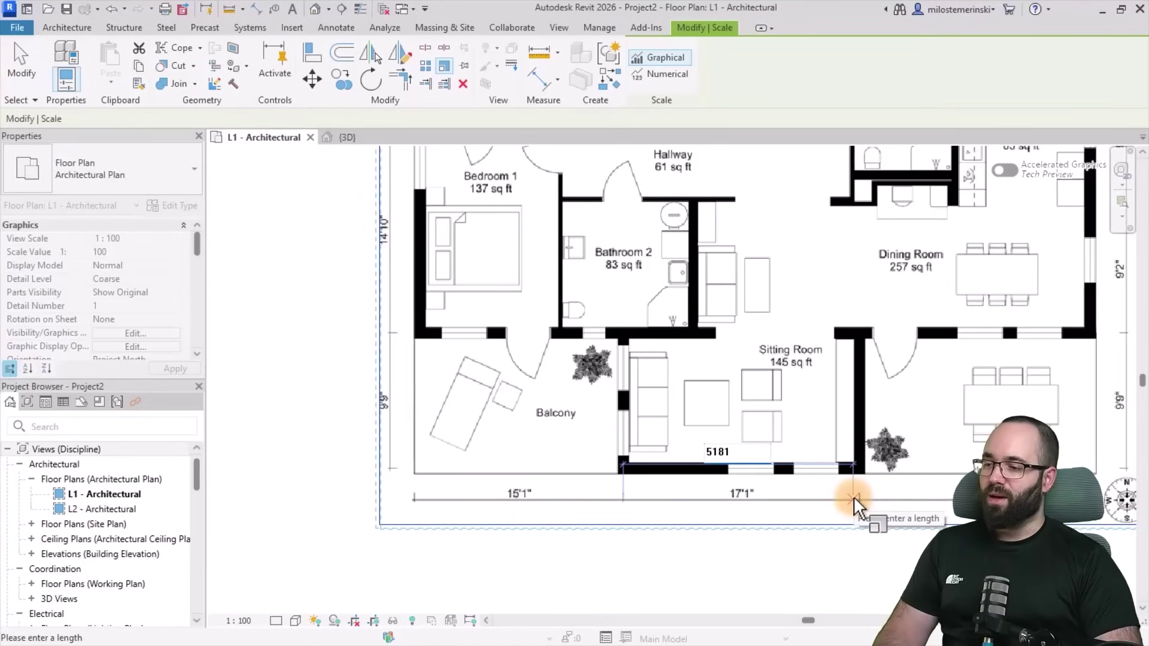
key("Return")
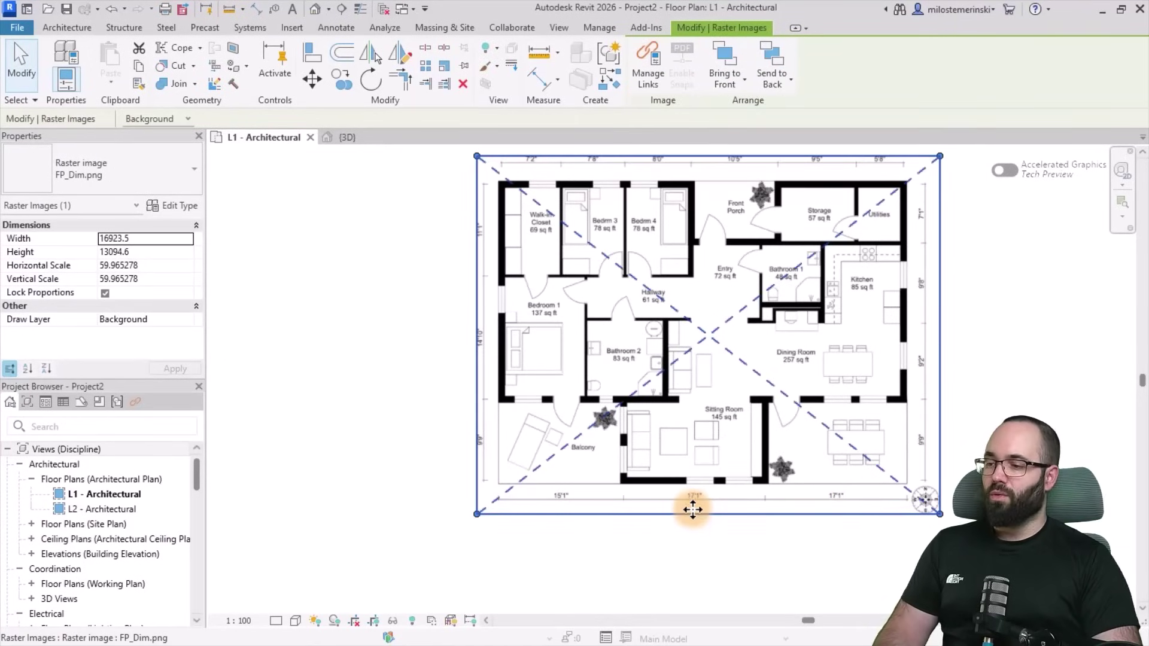
scroll(698, 501, "up", 2)
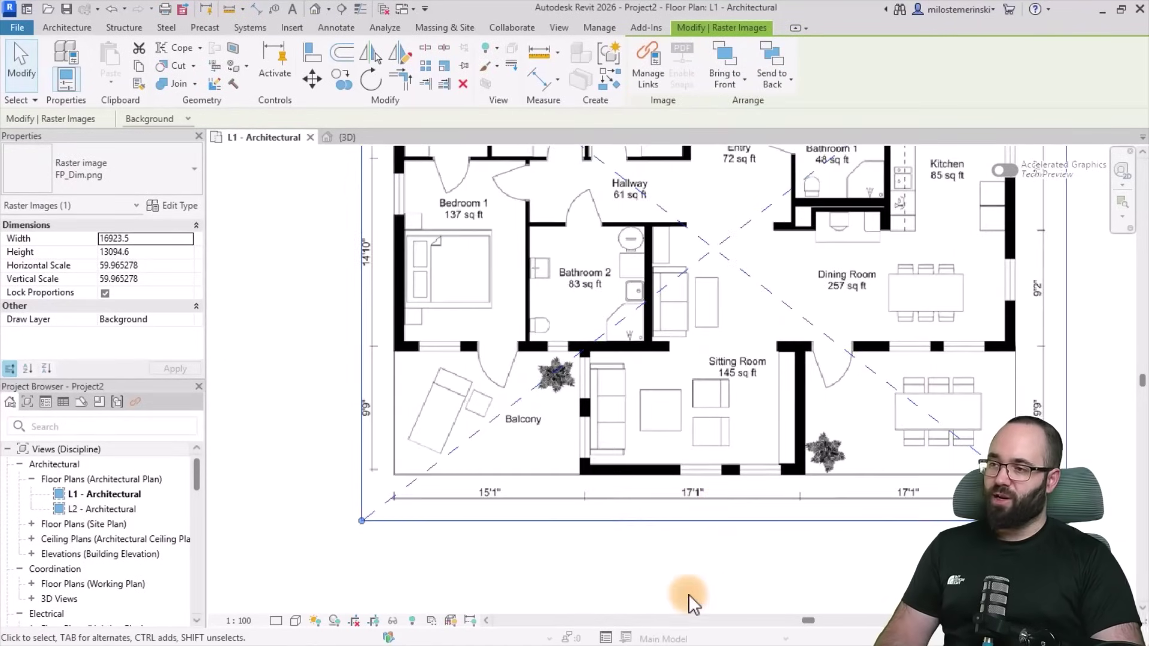
scroll(672, 557, "down", 3)
With the floor-plan image selected, run WiseBIM Detect Walls and accept the plan-quality warning
left_click(1028, 407)
middle_click_drag(637, 377, 570, 385)
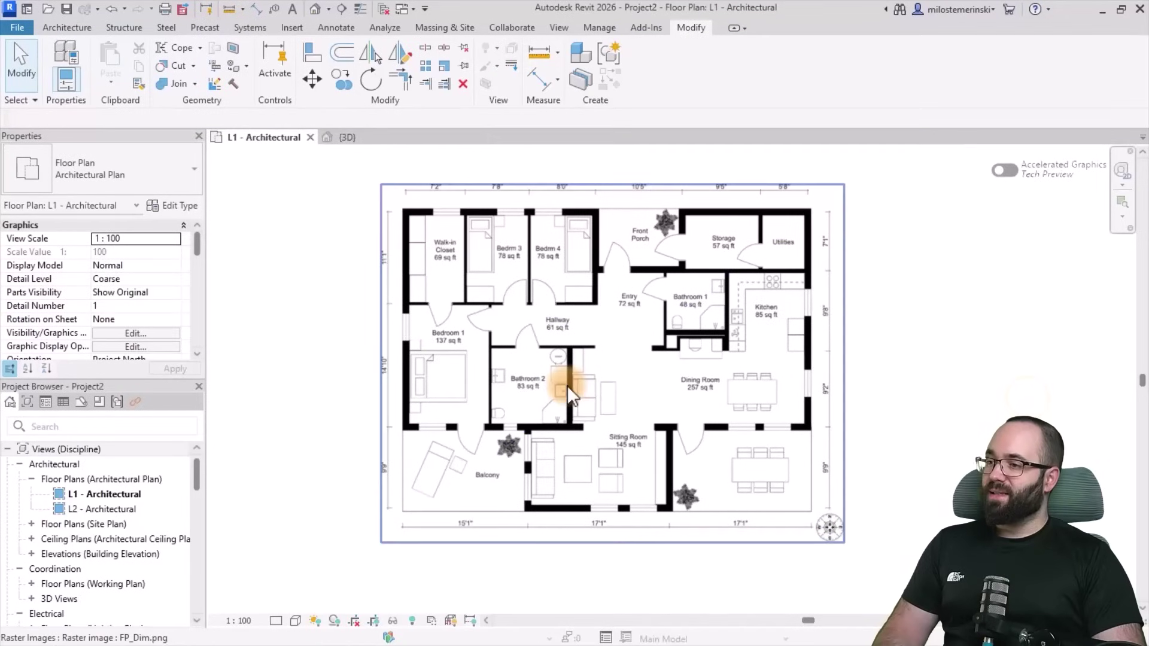
left_click(664, 367)
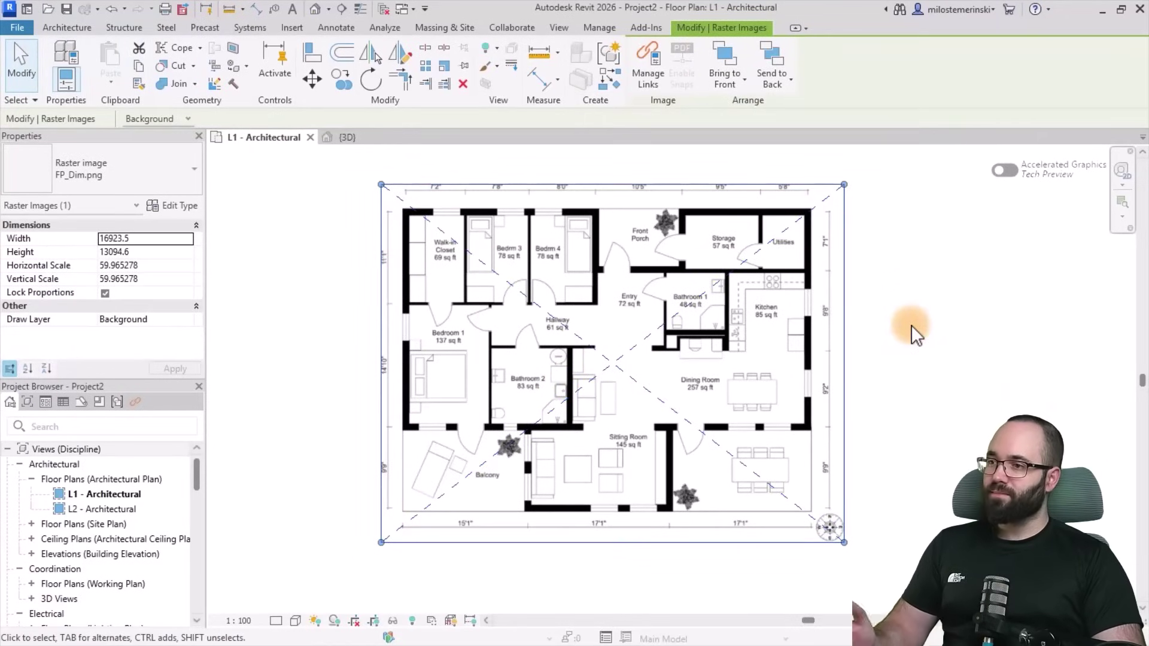
left_click(715, 161)
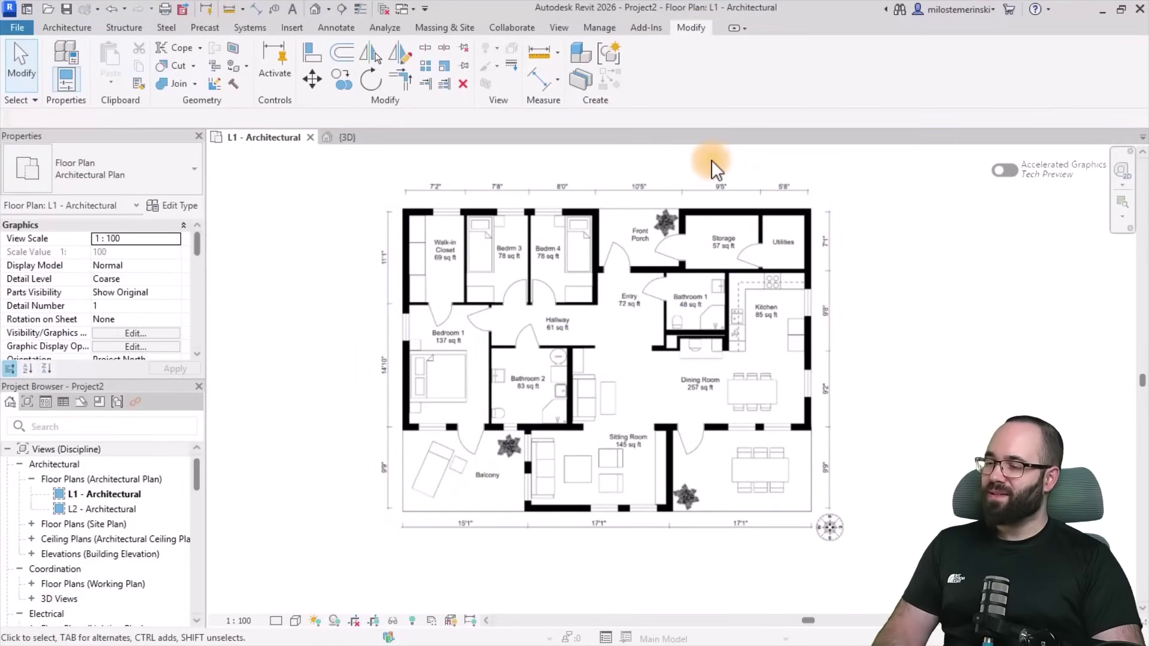
left_click(643, 30)
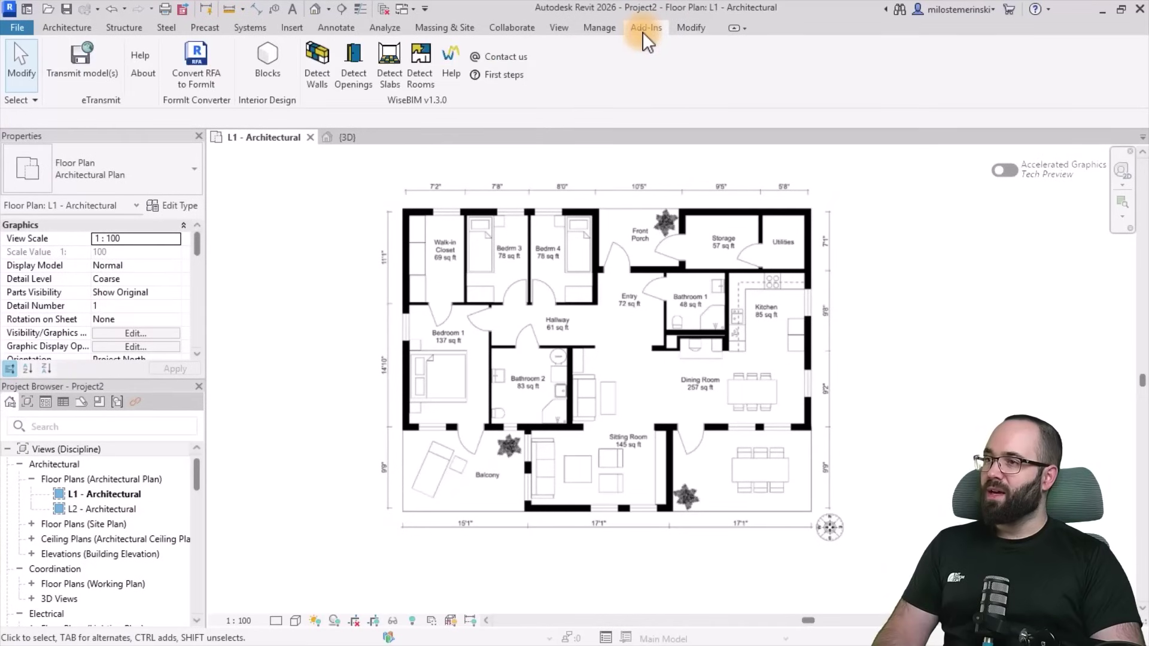
left_click(523, 306)
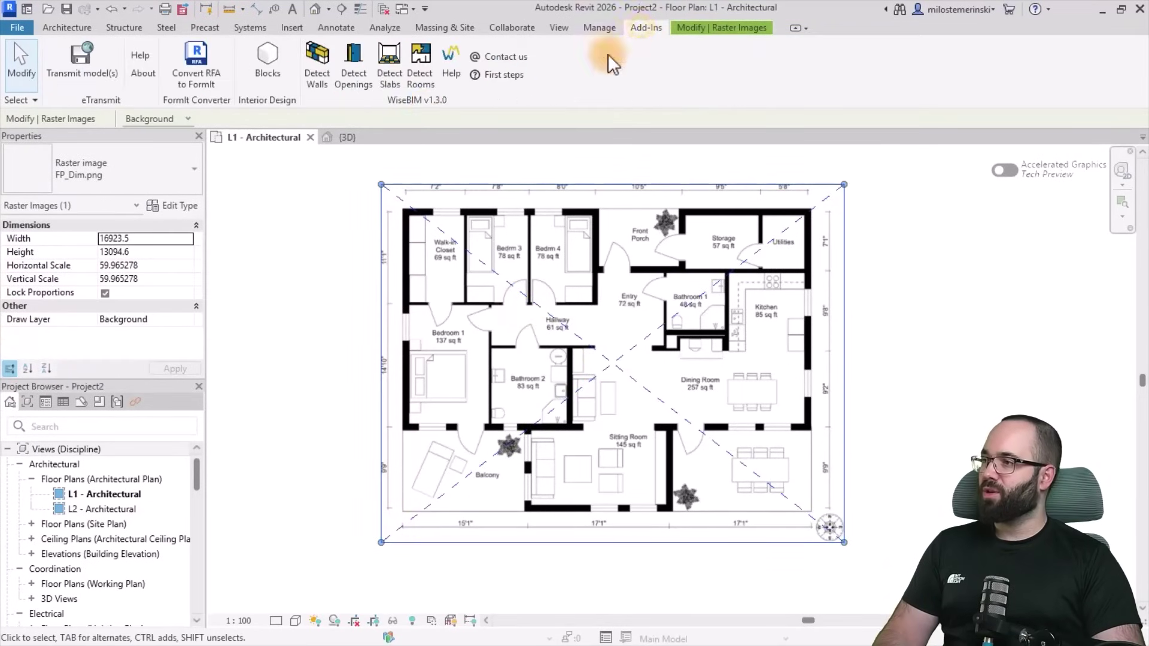
left_click(318, 87)
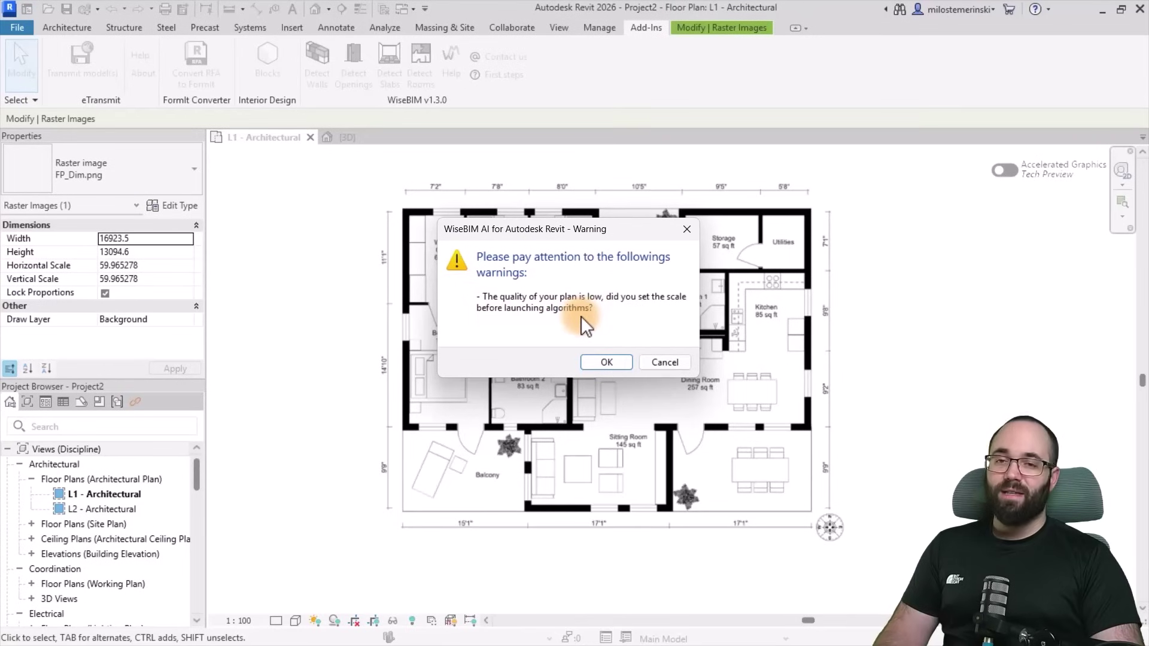
left_click(607, 365)
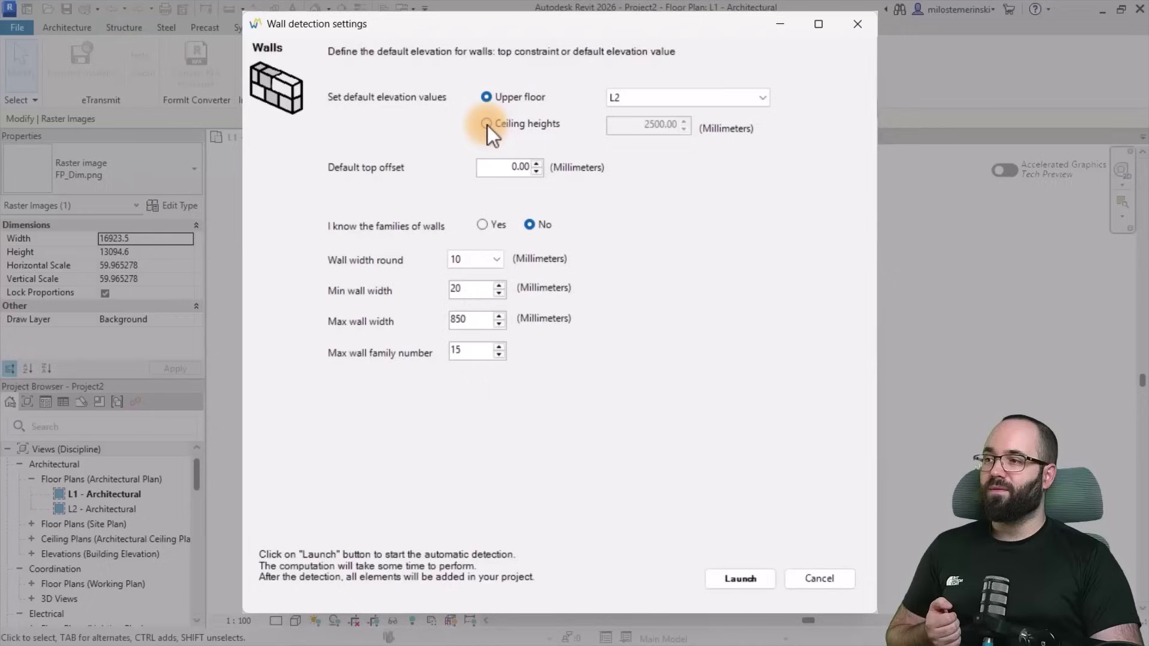
left_click(660, 101)
left_click(641, 114)
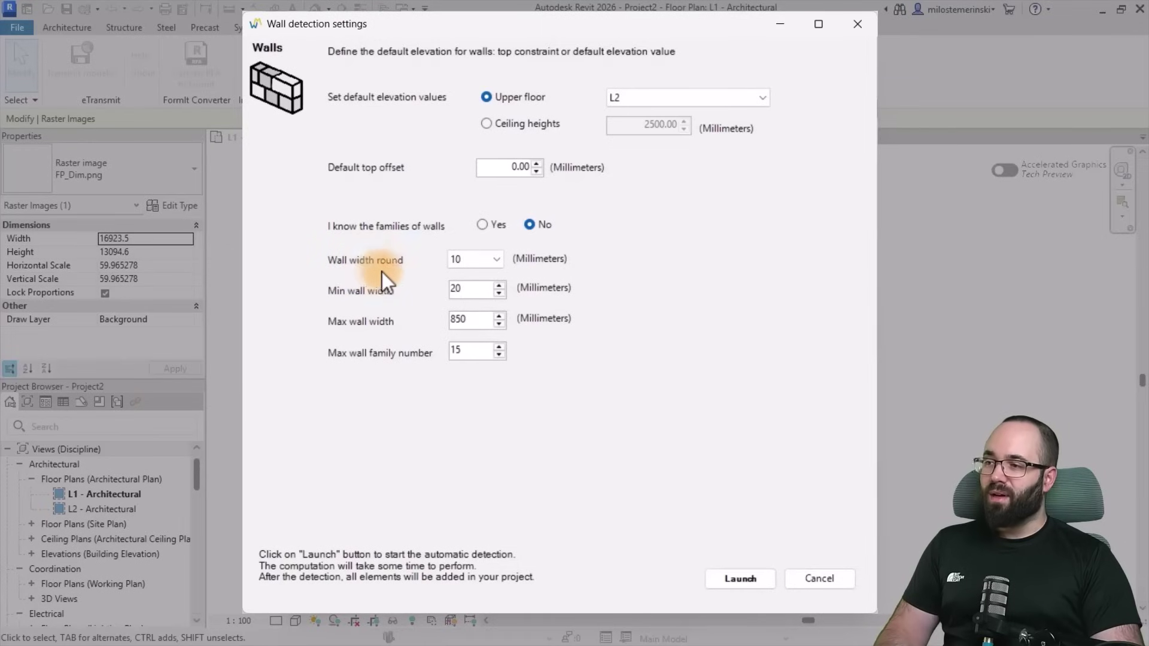
left_click(488, 261)
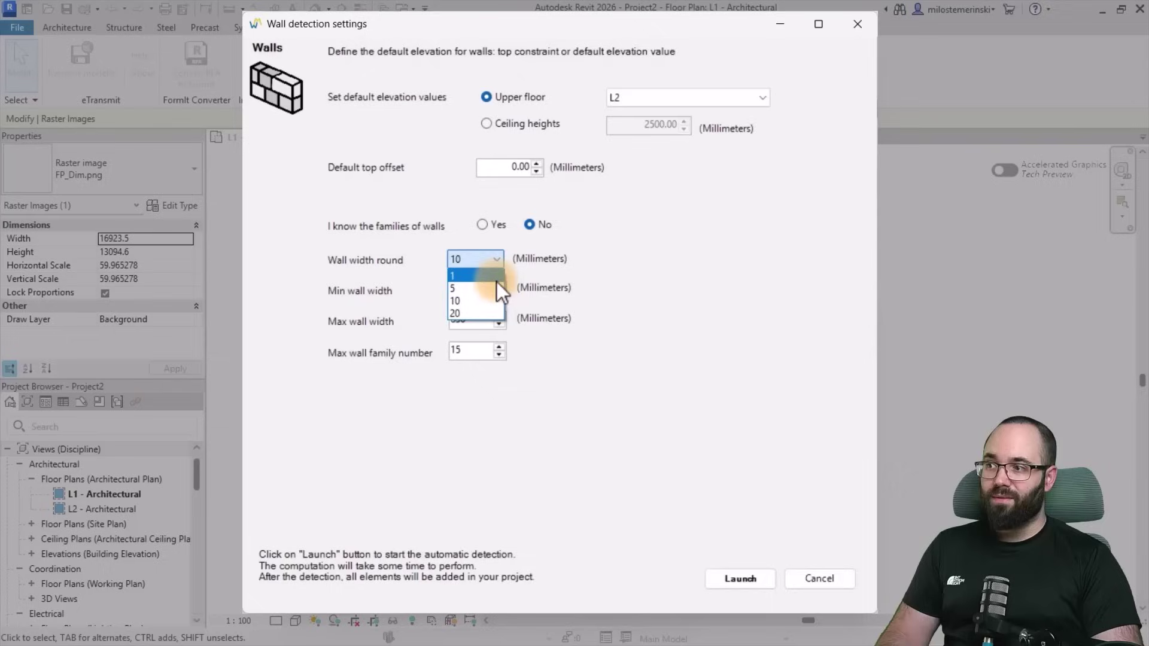
left_click(476, 263)
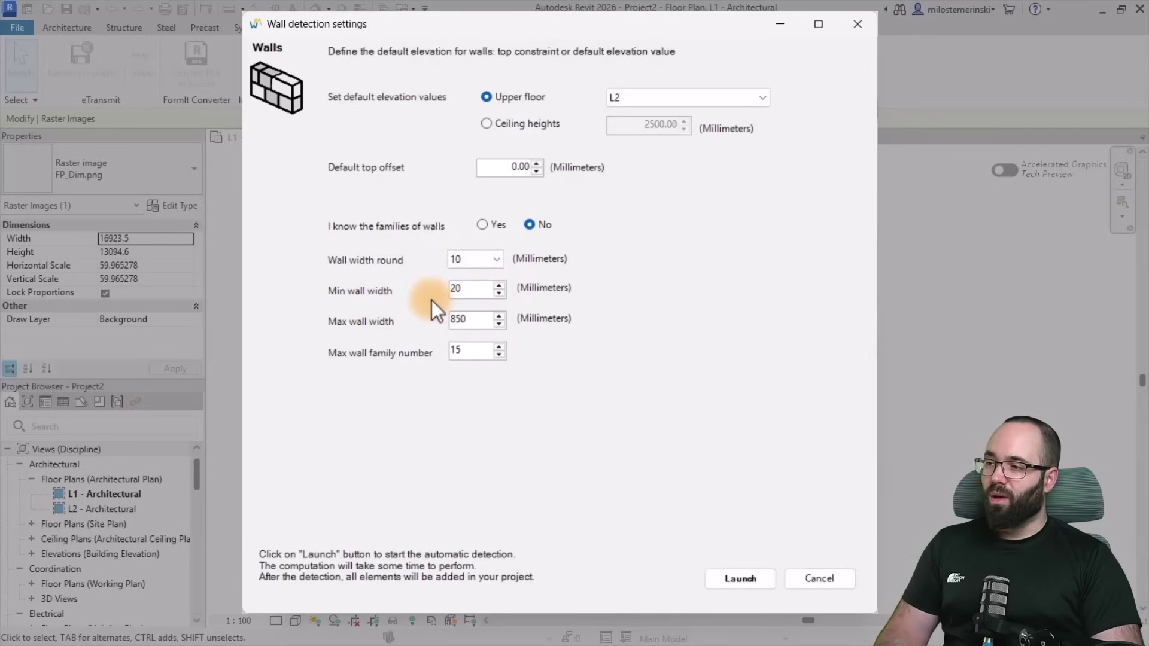
double_click(475, 295)
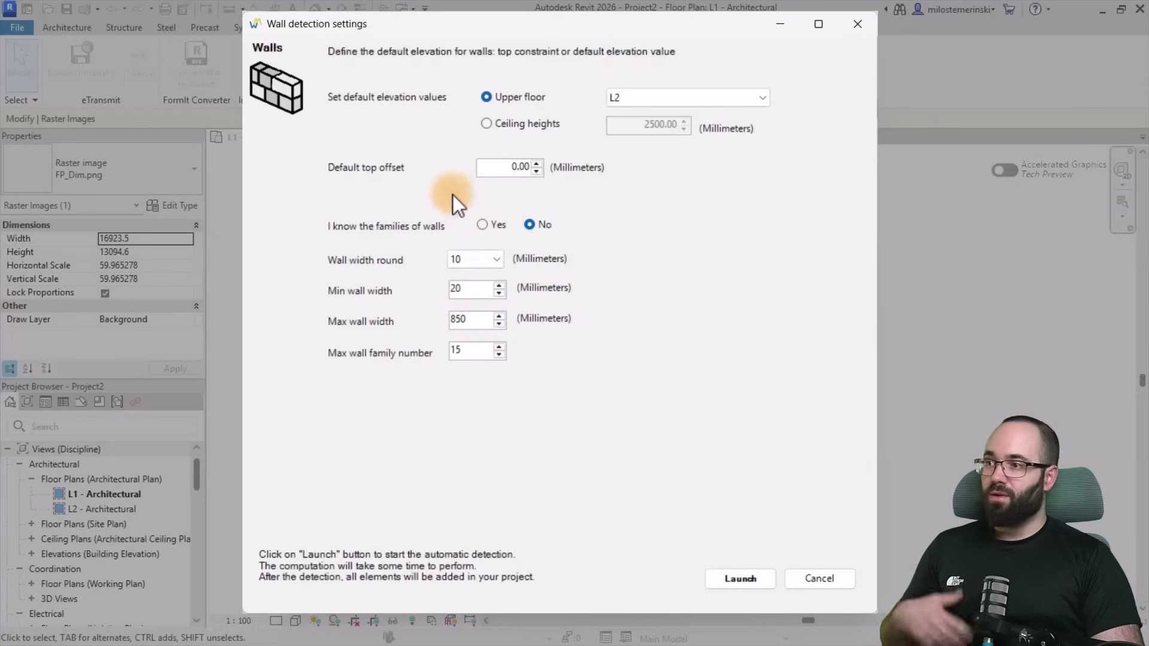
Choose Yes for 'I know the families of walls'
left_click(483, 230)
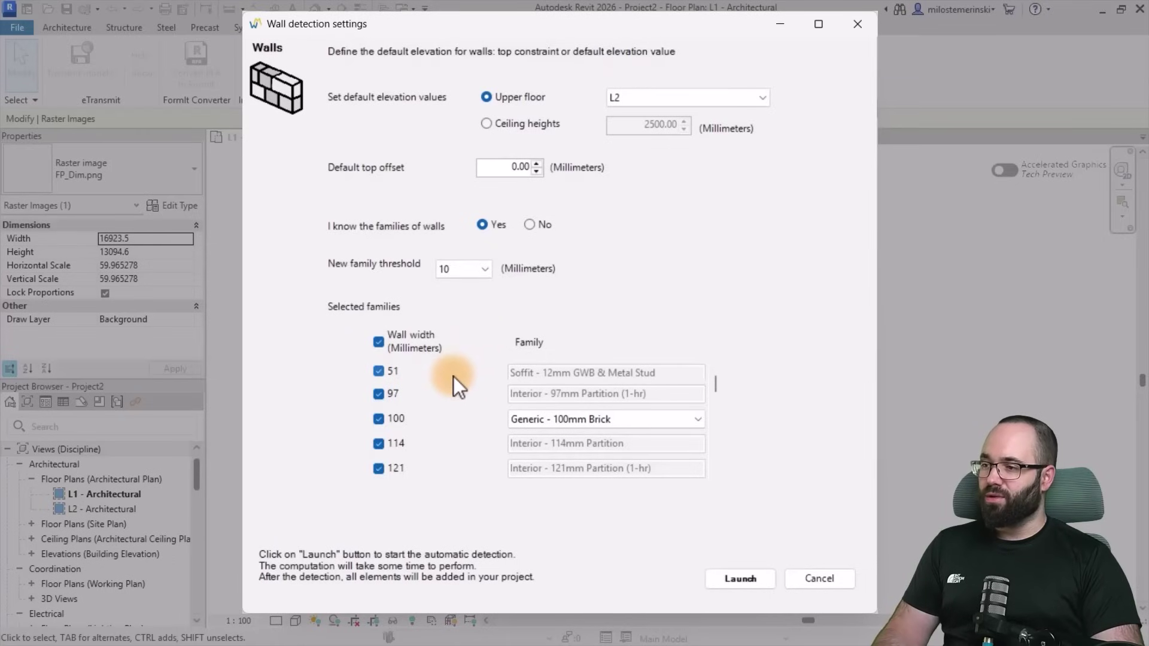
scroll(451, 397, "down", 3)
scroll(450, 397, "down", 3)
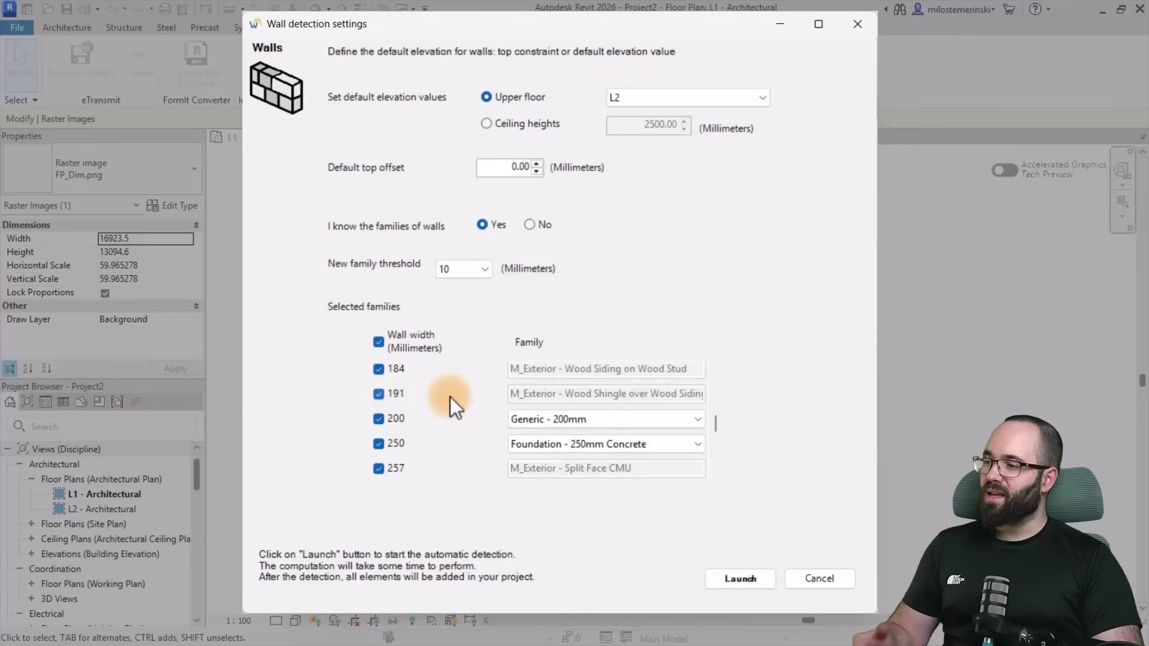
scroll(452, 399, "down", 3)
scroll(412, 404, "up", 8)
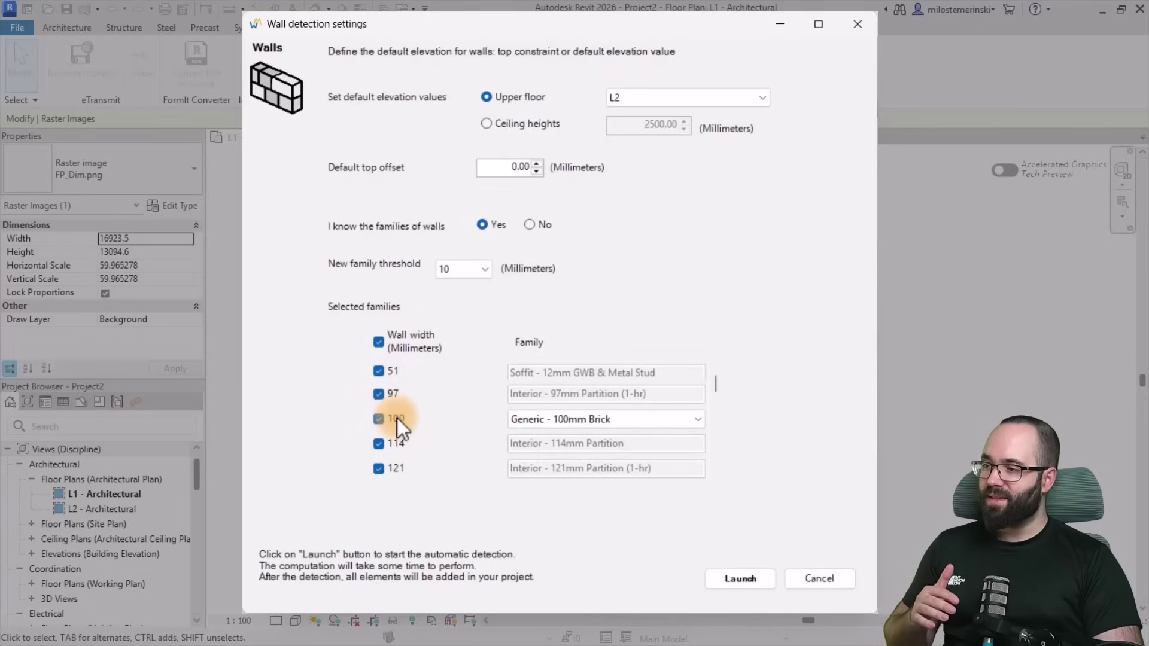
scroll(578, 404, "down", 2)
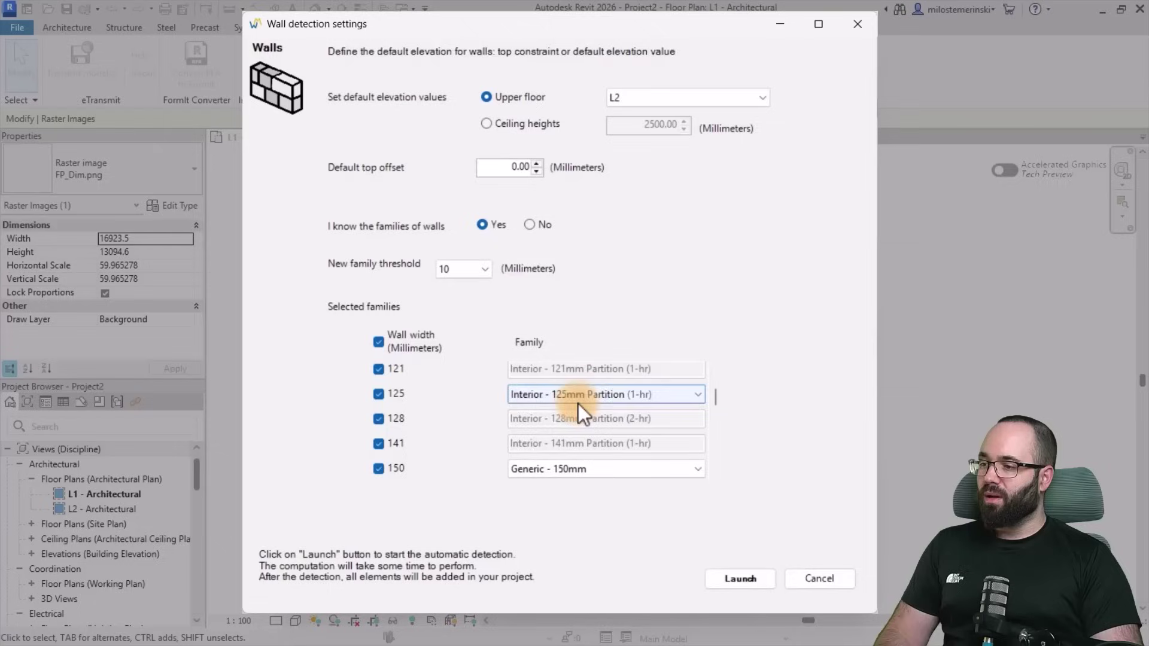
scroll(548, 397, "down", 1)
Map 125 mm walls to Generic - 125mm and 150 mm walls to Generic - 150mm Masonry
left_click(563, 395)
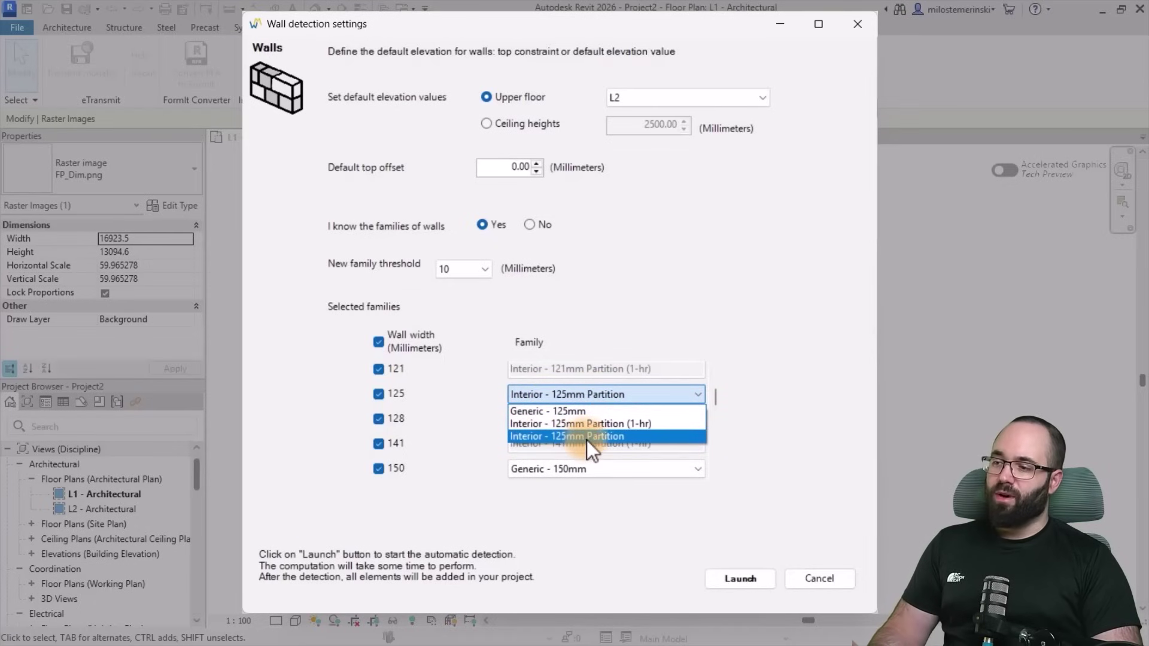
left_click(554, 412)
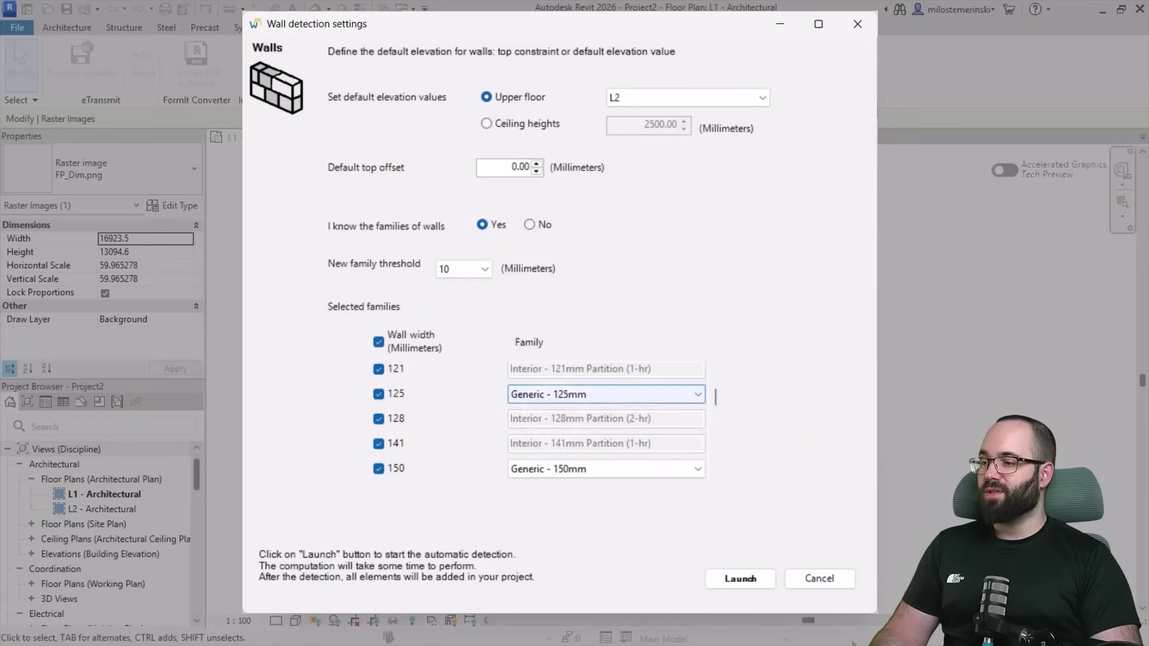
scroll(646, 422, "down", 3)
scroll(592, 392, "up", 2)
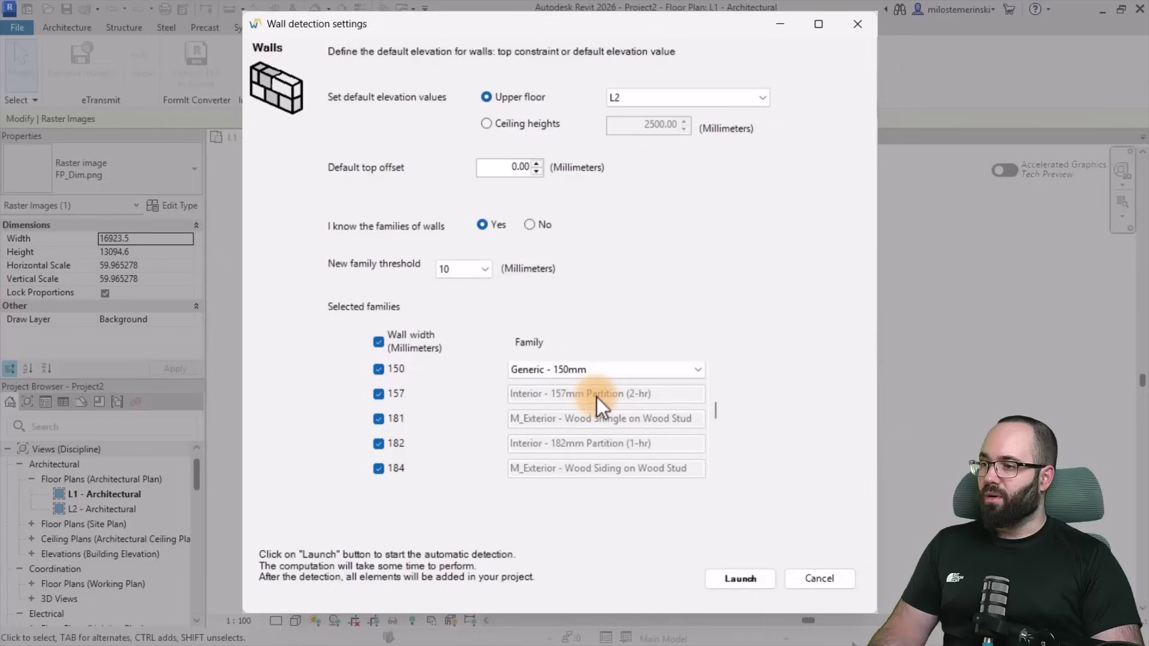
left_click(576, 370)
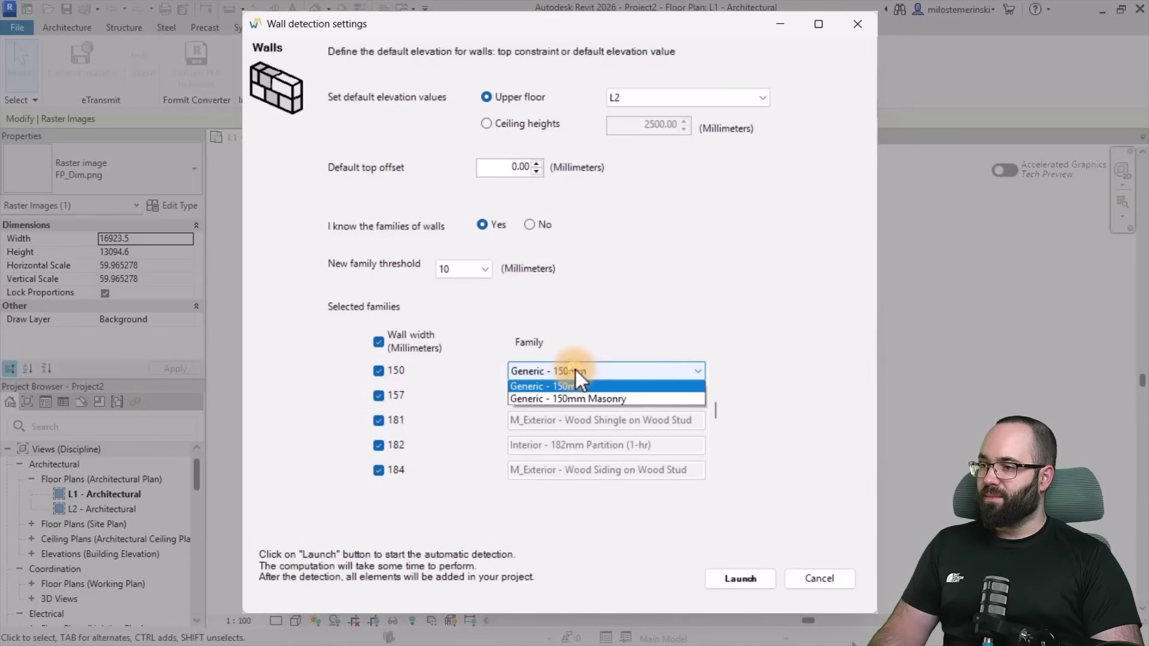
left_click(552, 401)
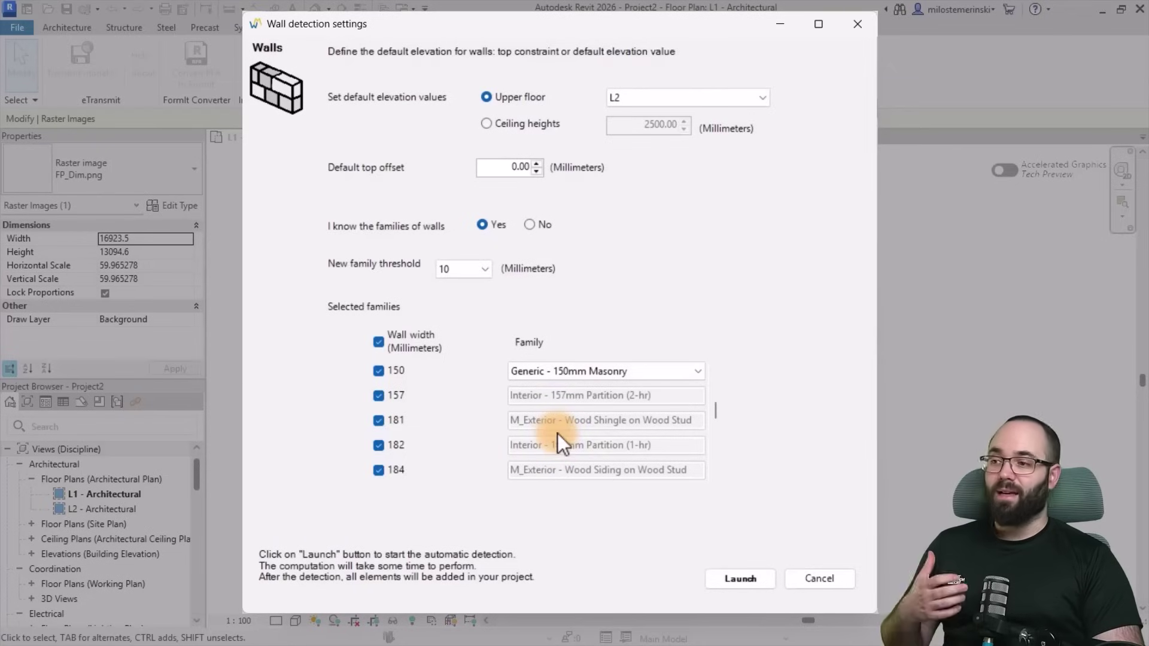
scroll(558, 433, "down", 5)
scroll(544, 432, "up", 3)
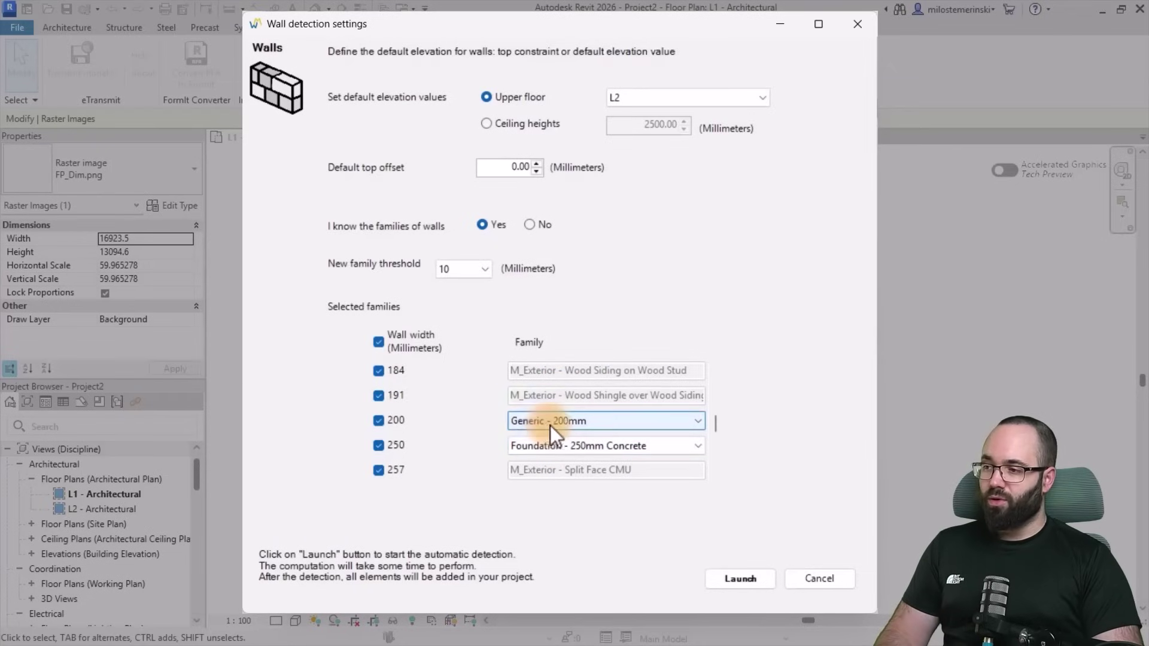
left_click(392, 423)
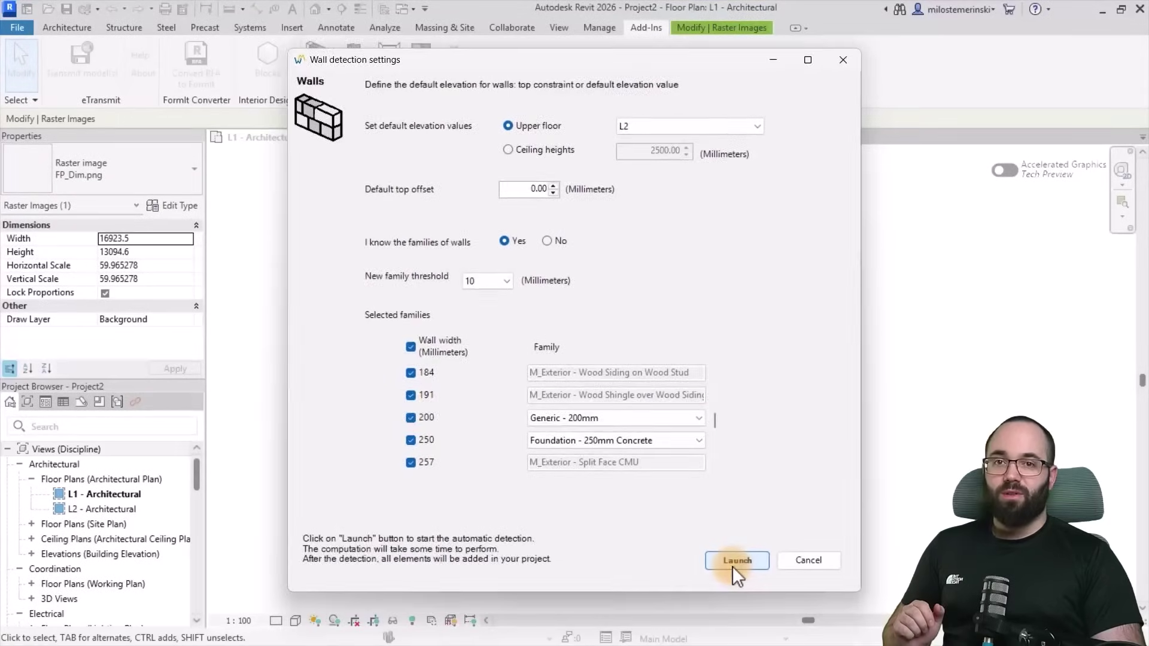
Launch wall detection and let it finish, creating 31 walls 80–308 mm wide
left_click(736, 561)
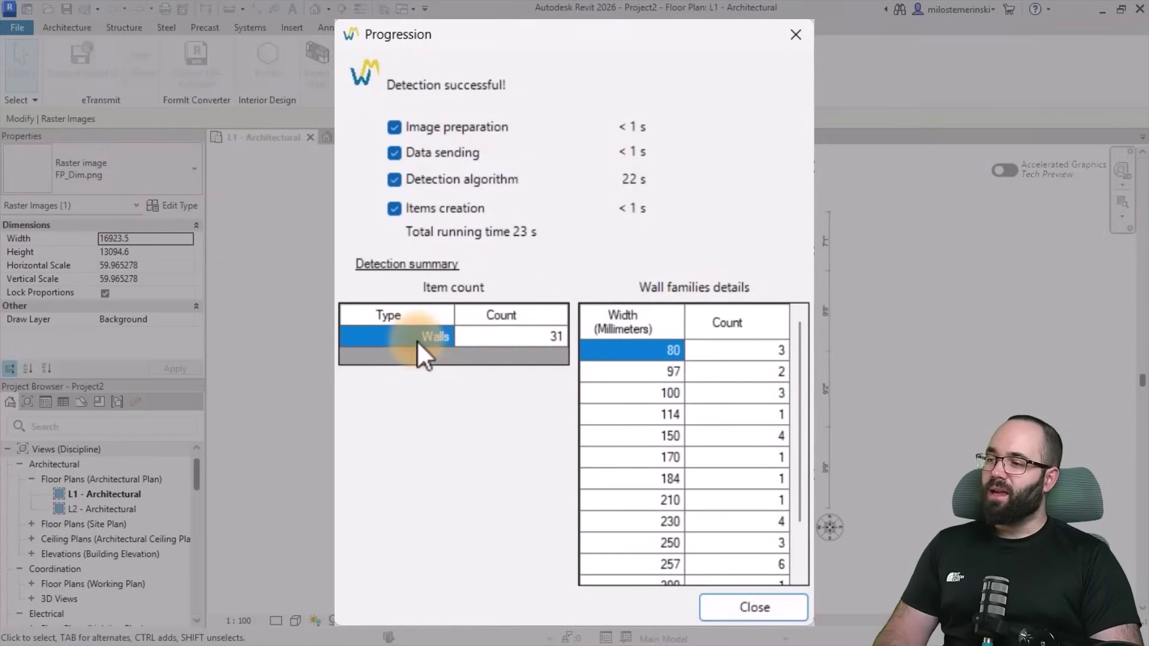
scroll(696, 401, "down", 1)
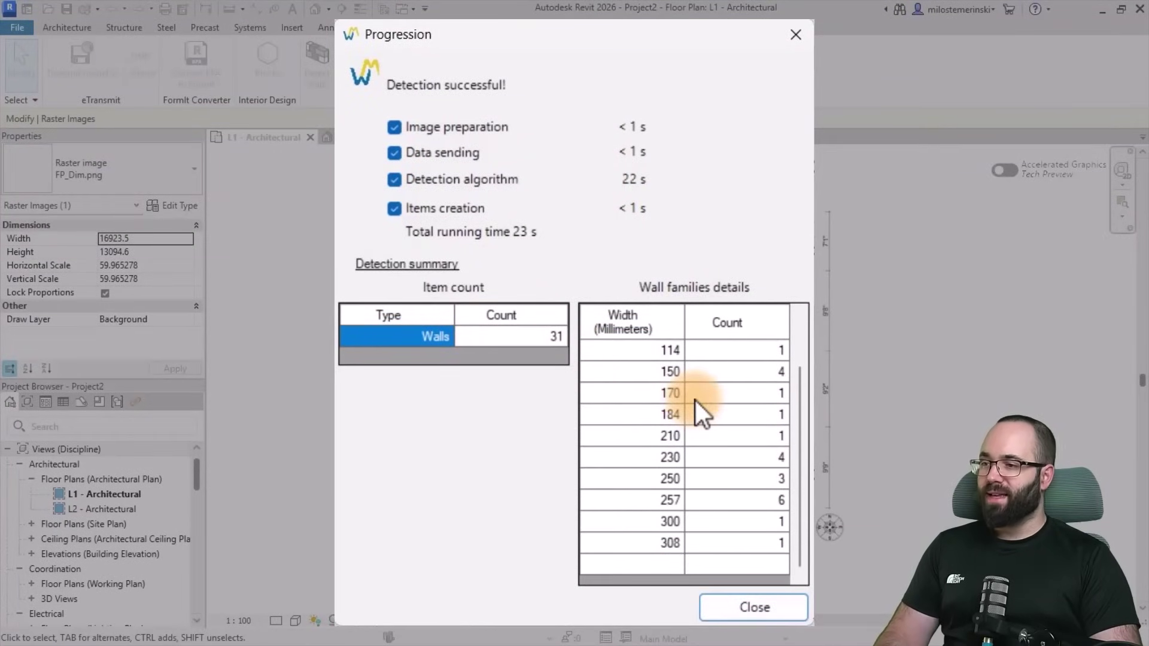
scroll(721, 441, "up", 1)
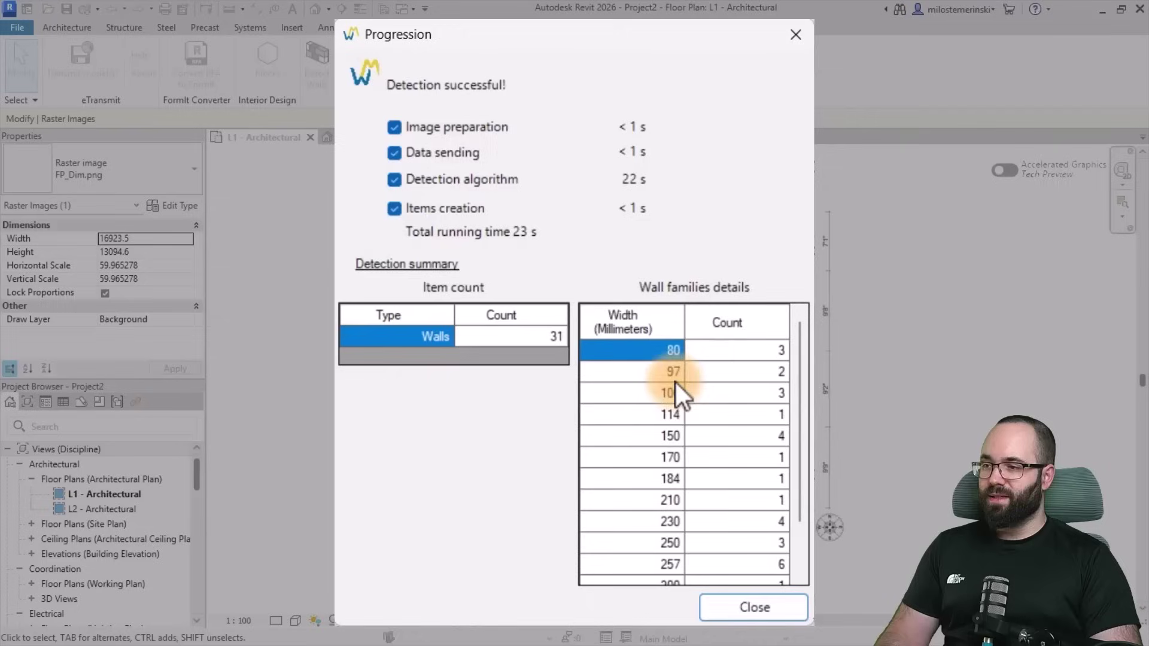
scroll(719, 410, "down", 1)
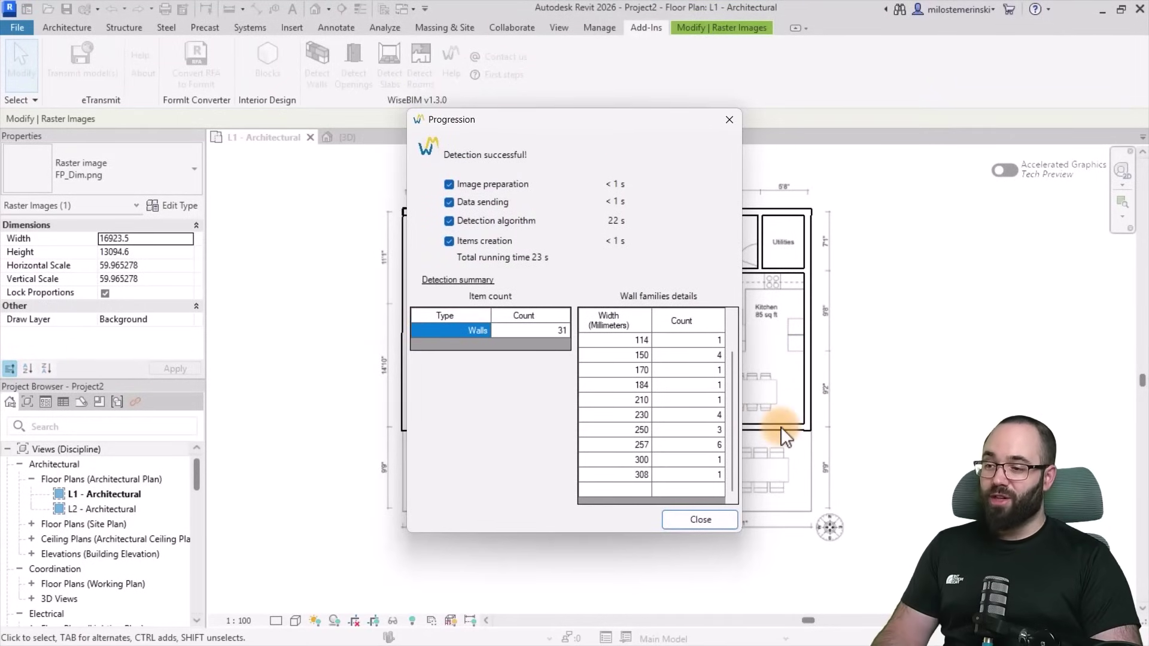
Close the detection summary and select the generated wall below the Dining Room
left_click(694, 521)
key("Escape")
left_click(659, 426)
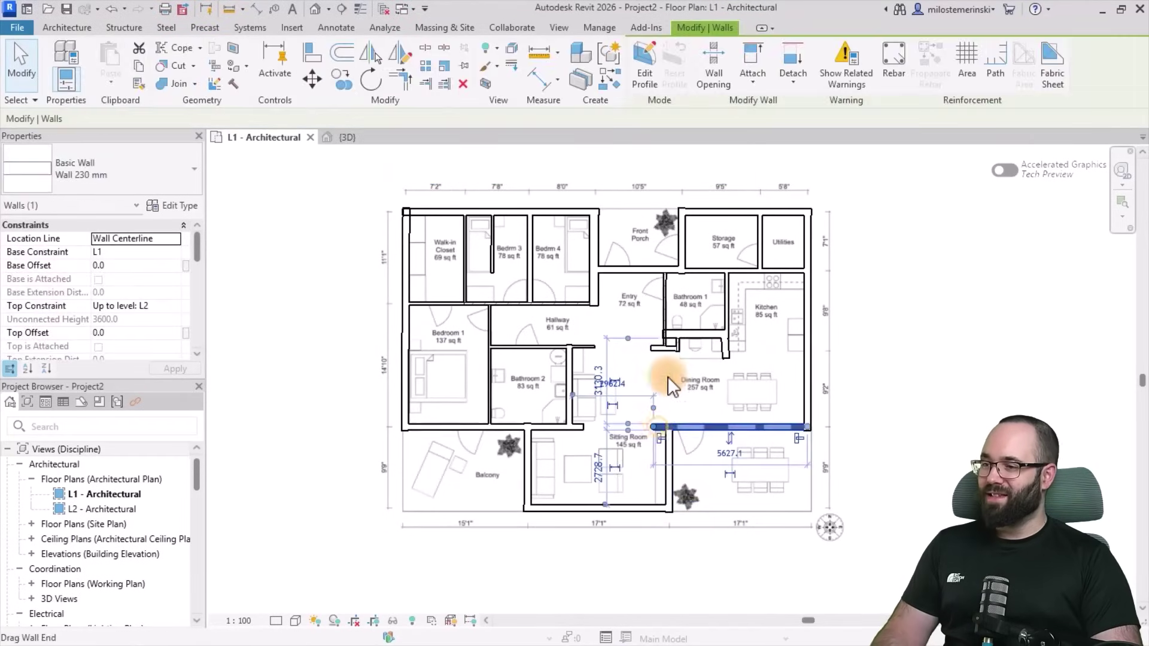
scroll(670, 348, "up", 3)
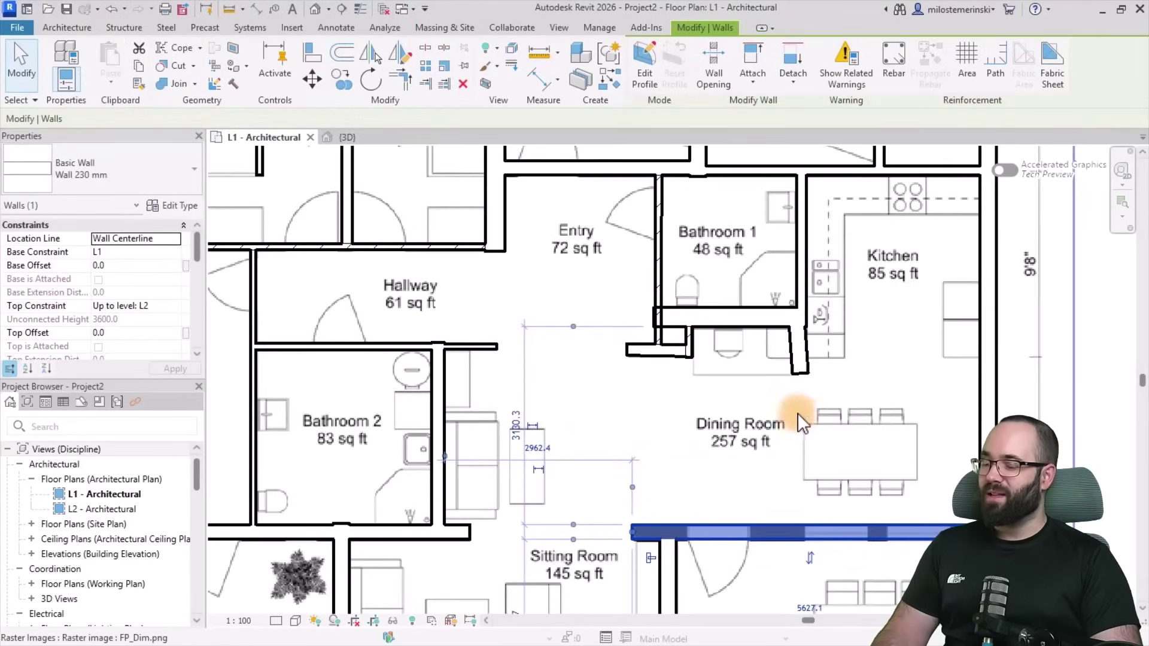
scroll(794, 421, "down", 3)
Inspect the walls in the 3D view with shadows on, then return to L1 - Architectural
left_click(370, 137)
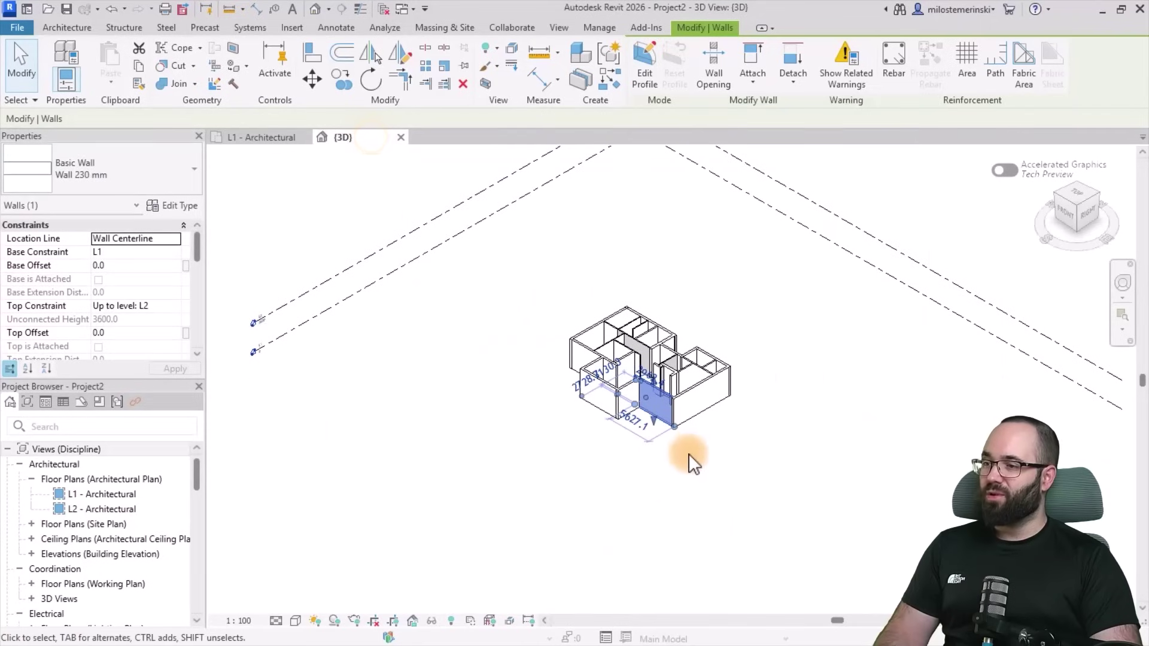
left_click(754, 467)
middle_click_drag(808, 477, 591, 333, "shift")
scroll(590, 334, "up", 3)
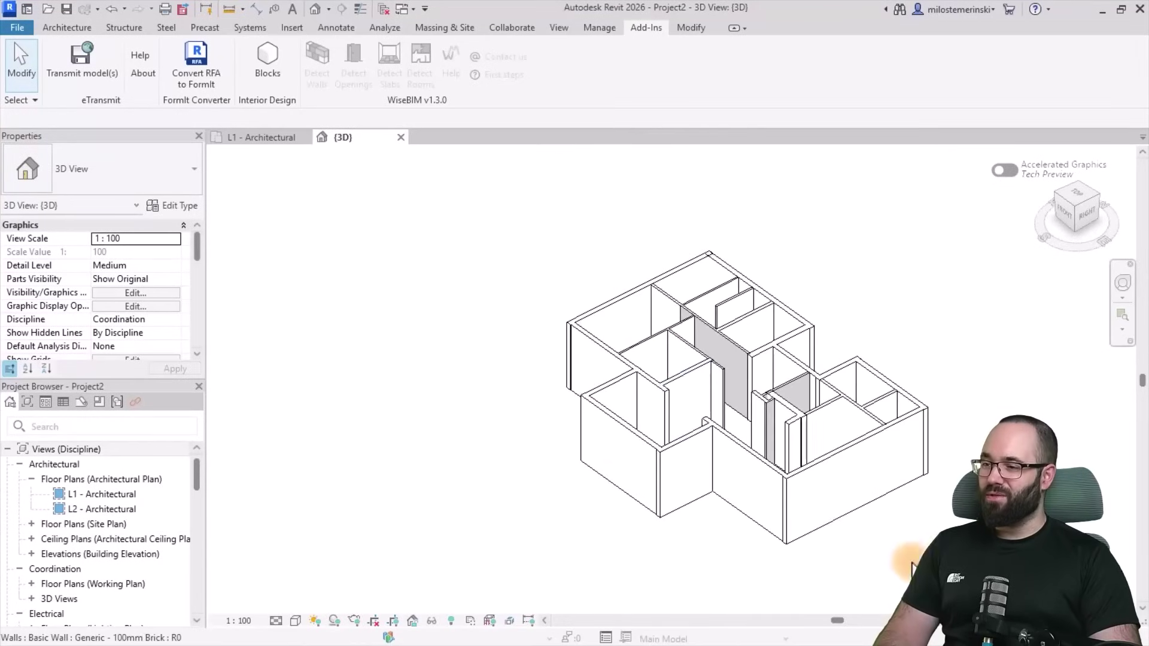
left_click(335, 621)
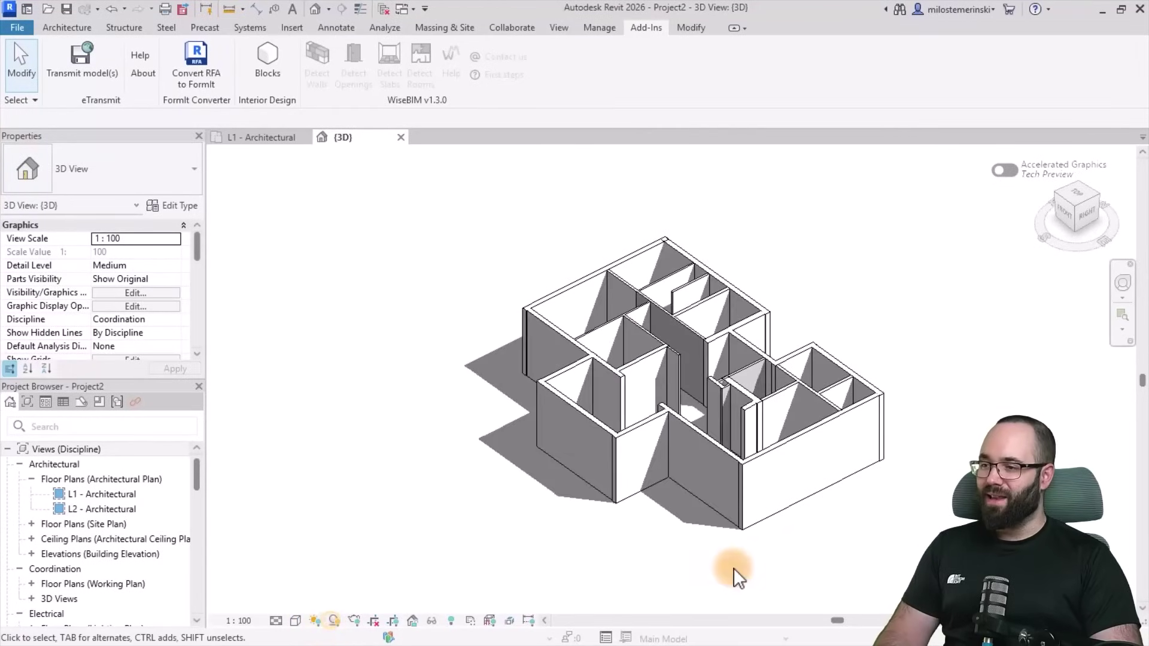
middle_click_drag(847, 570, 844, 511, "shift")
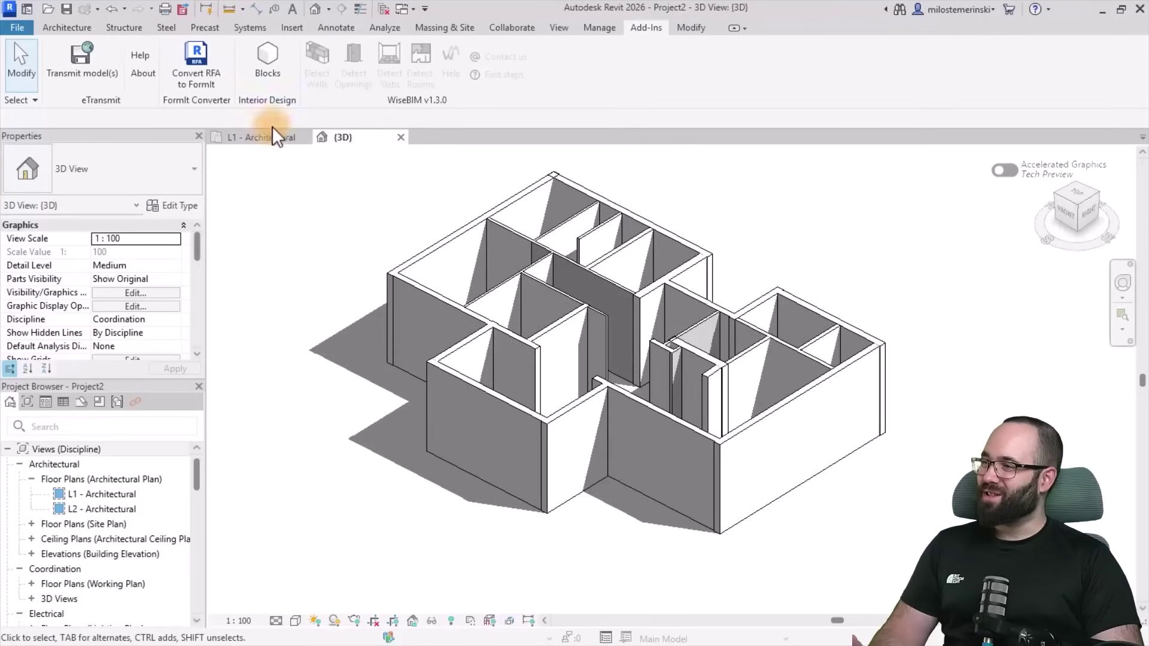
left_click(259, 139)
Join the left exterior wall's top end to the top wall at the top-left corner
middle_click_drag(702, 391, 616, 317)
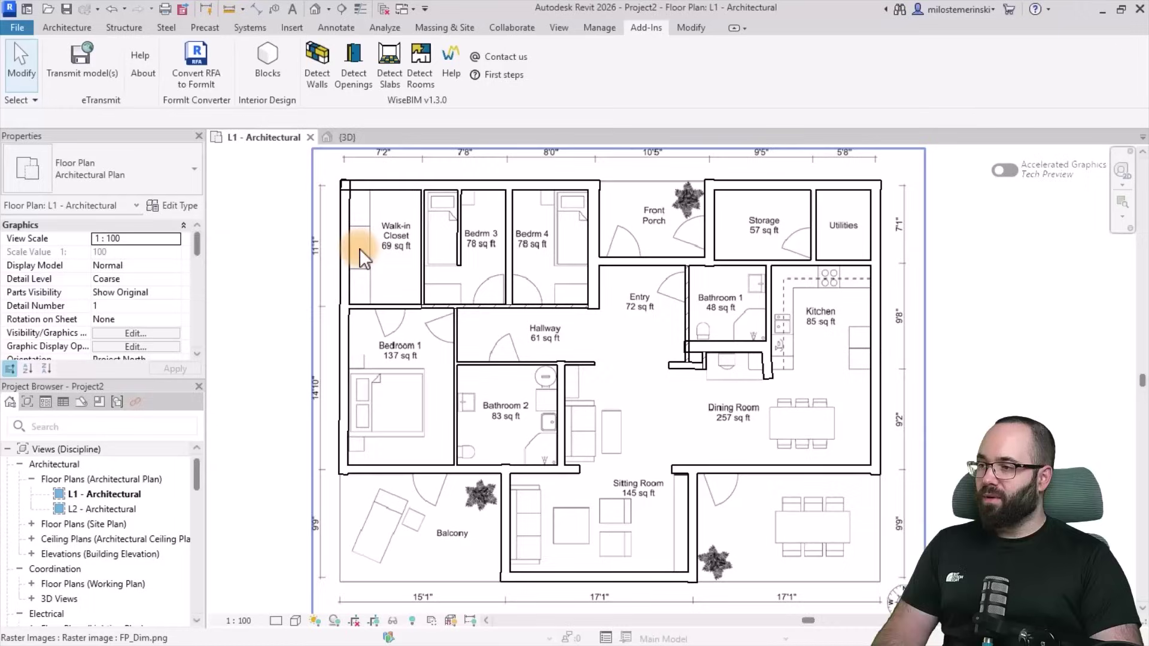
left_click_drag(360, 249, 405, 251)
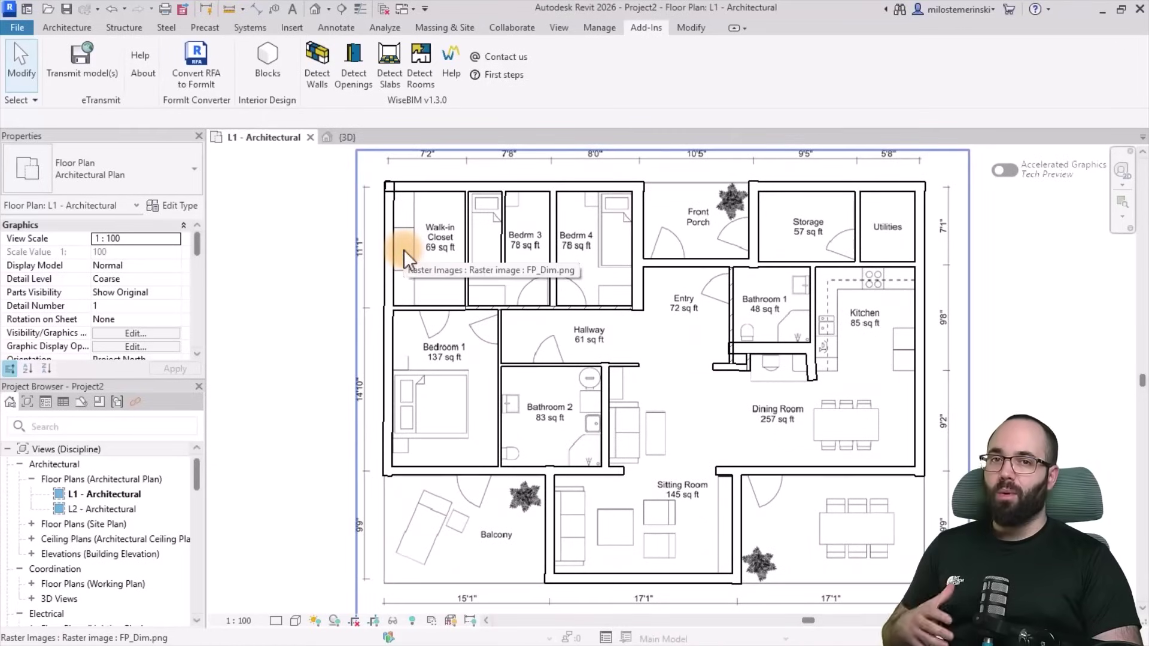
scroll(392, 207, "up", 5)
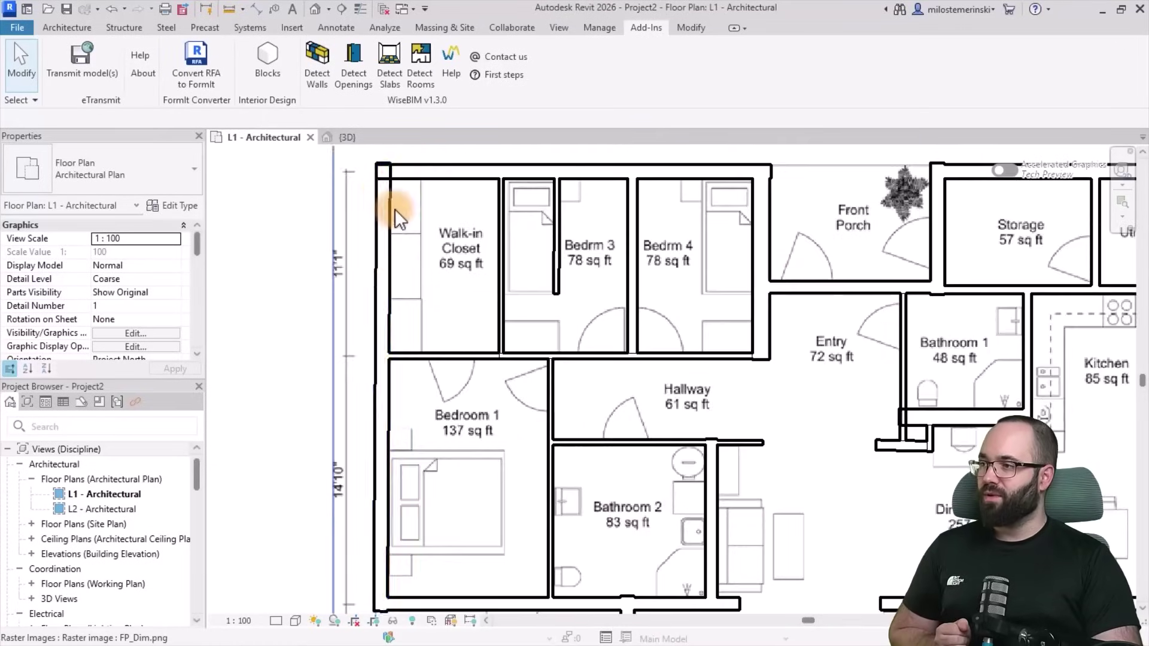
scroll(442, 246, "down", 3)
scroll(441, 315, "up", 4)
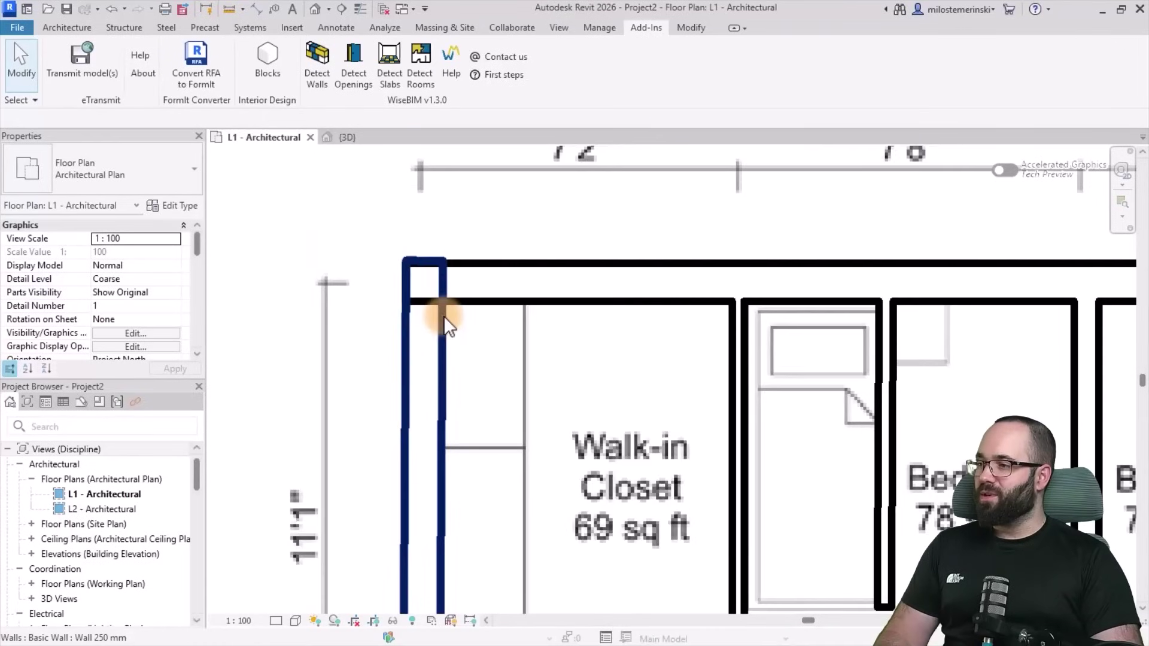
left_click(425, 264)
left_click_drag(425, 262, 432, 303)
left_click(495, 301)
scroll(434, 269, "down", 2)
left_click(396, 225)
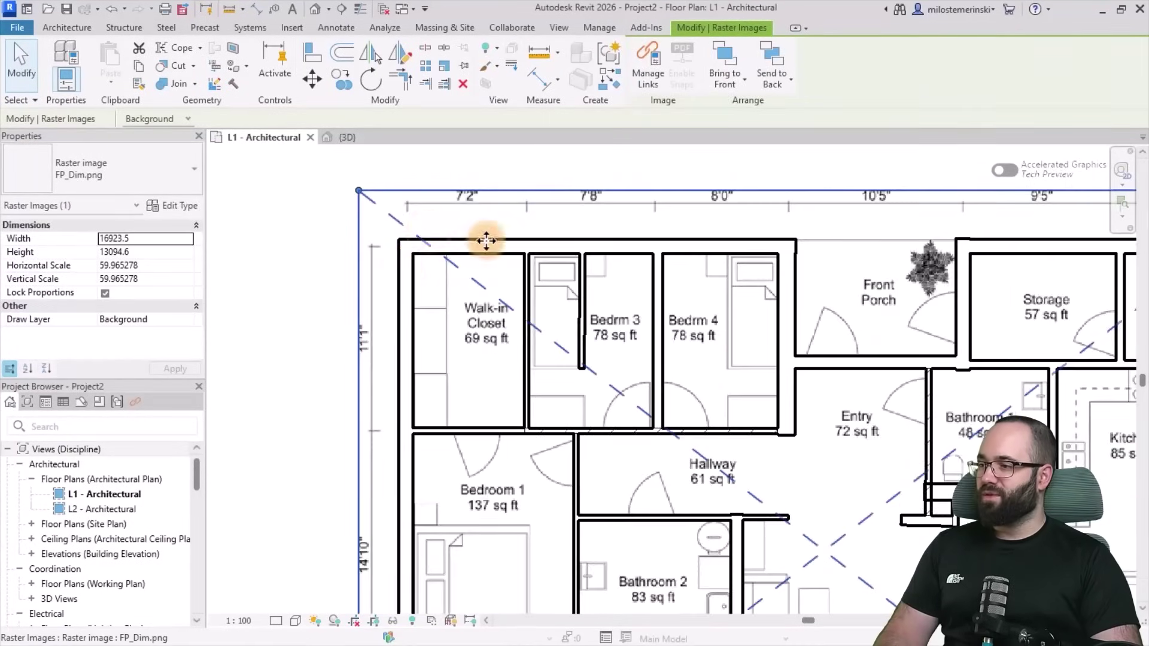
scroll(486, 241, "down", 2)
scroll(437, 398, "up", 6)
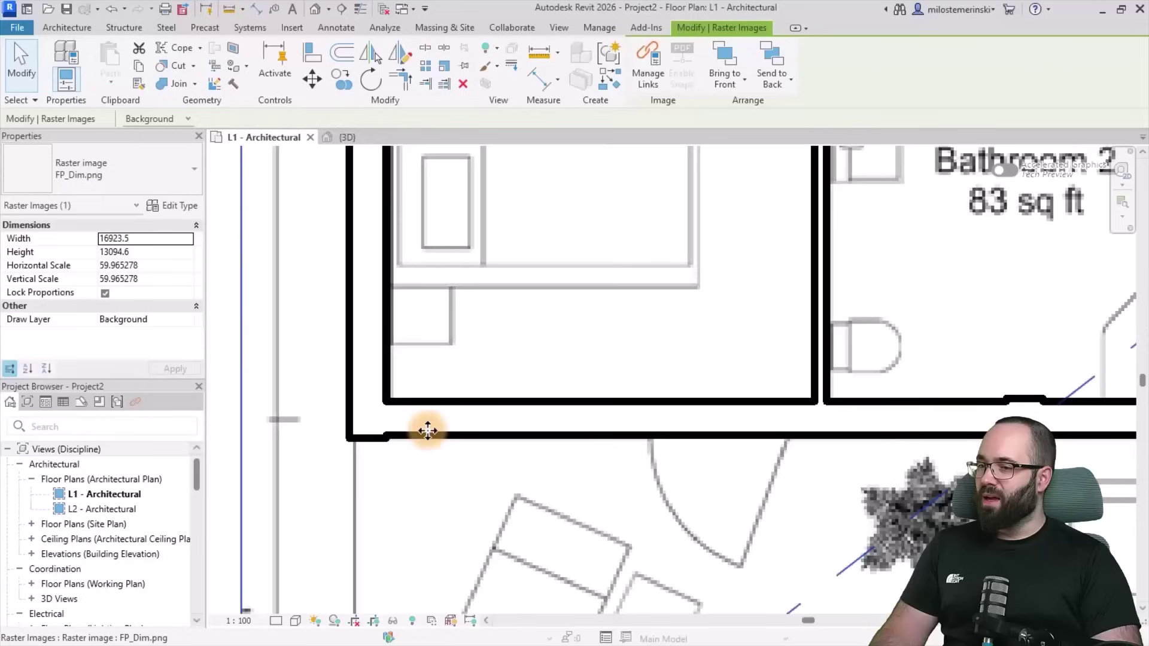
key("Escape")
Check the wall below Bathroom 2, the left vertical wall and the wall beside the Balcony
left_click(465, 402)
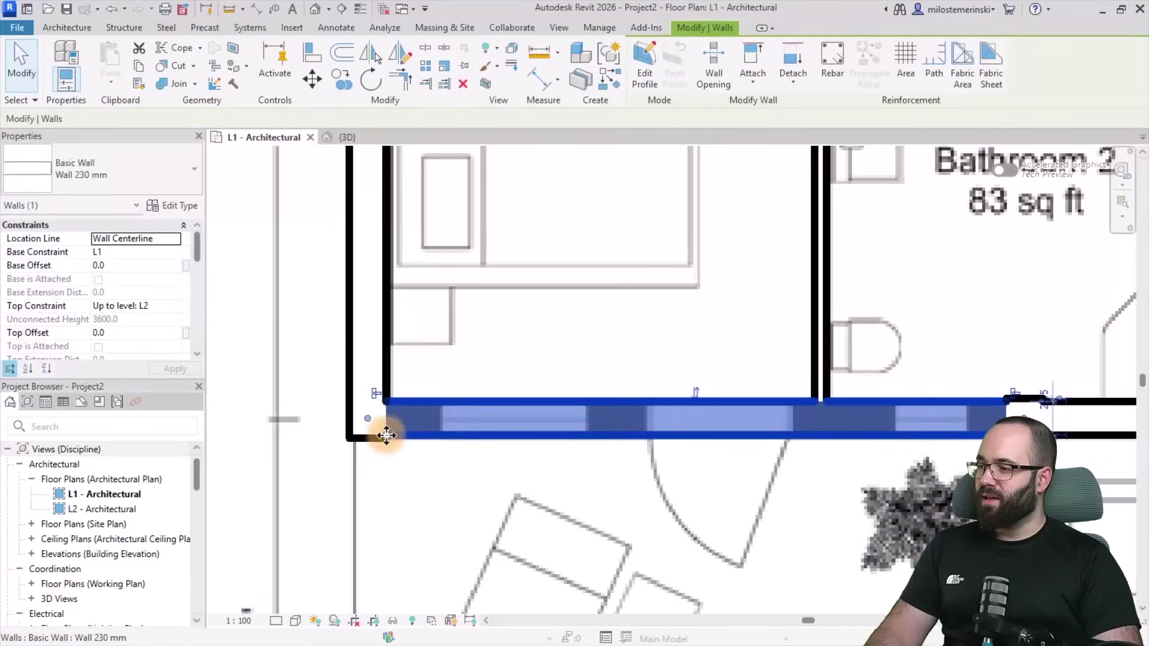
key("Escape")
left_click(367, 428)
key("Escape")
scroll(347, 339, "down", 1)
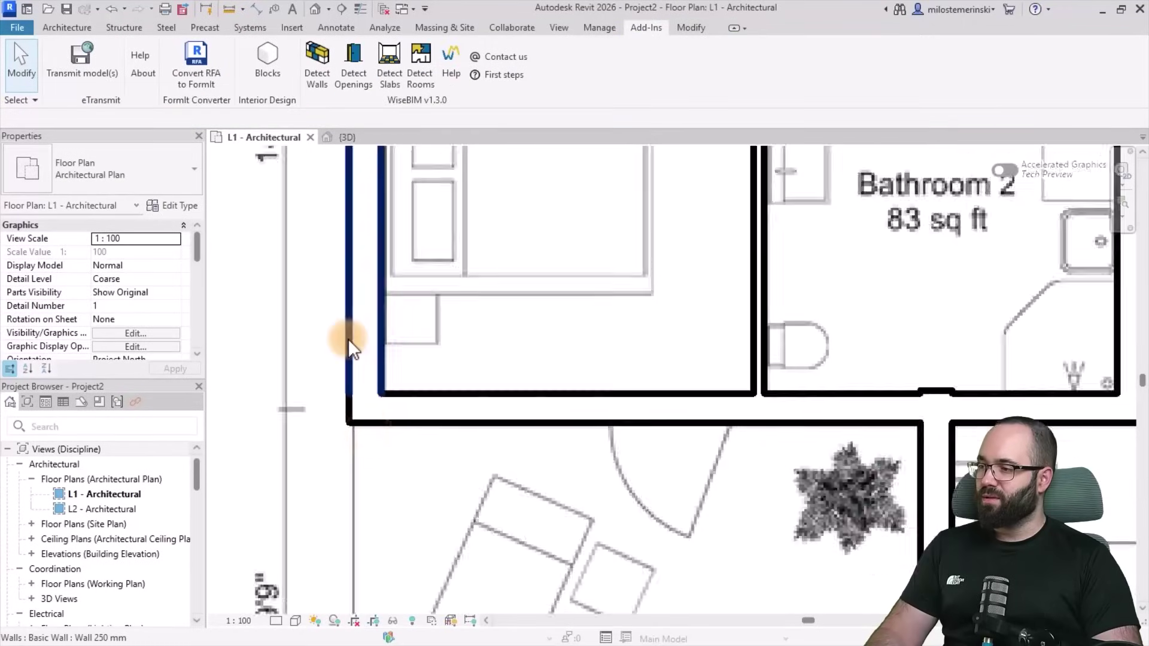
scroll(347, 339, "down", 5)
scroll(559, 395, "up", 3)
left_click(559, 360)
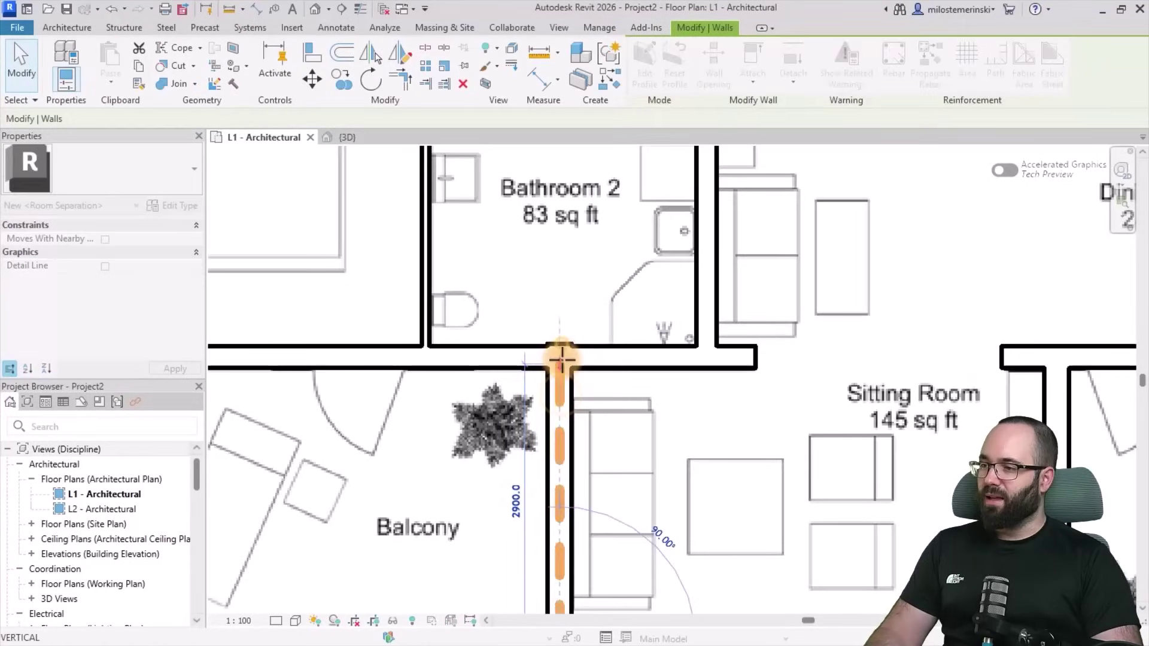
left_click(688, 390)
scroll(667, 396, "down", 2)
middle_click_drag(667, 397, 657, 429)
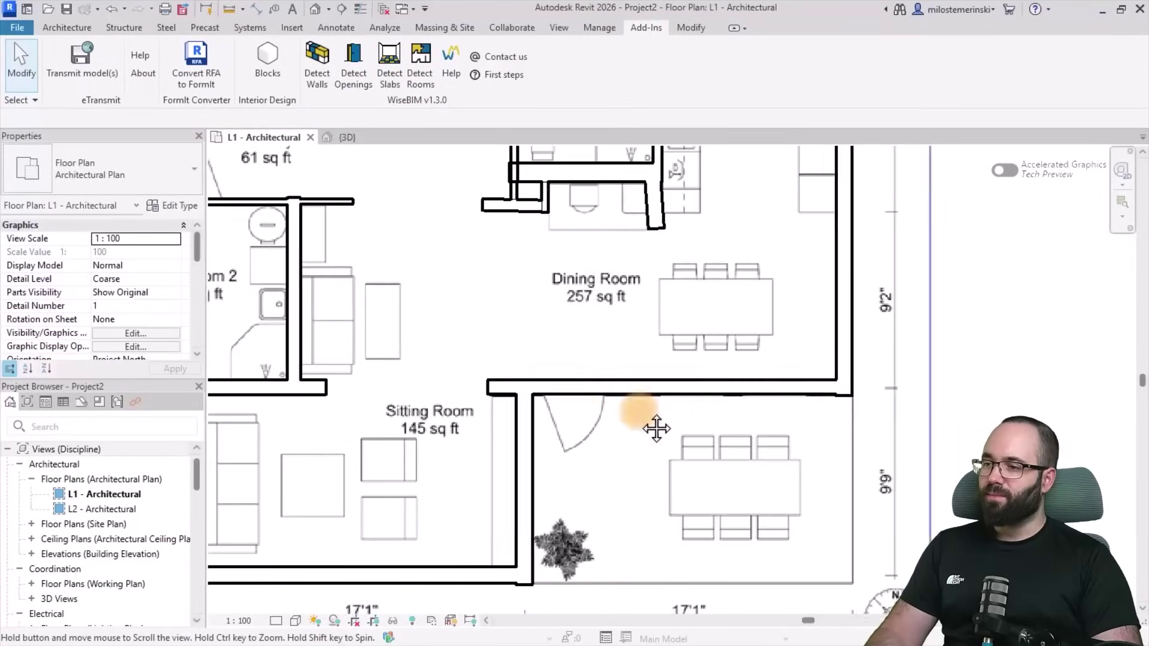
scroll(836, 393, "up", 3)
left_click(834, 389)
Drag the wall at the Dining Room corner slightly to reposition it
left_click(838, 408)
left_click_drag(838, 407, 846, 408)
key("Escape")
scroll(796, 416, "down", 4)
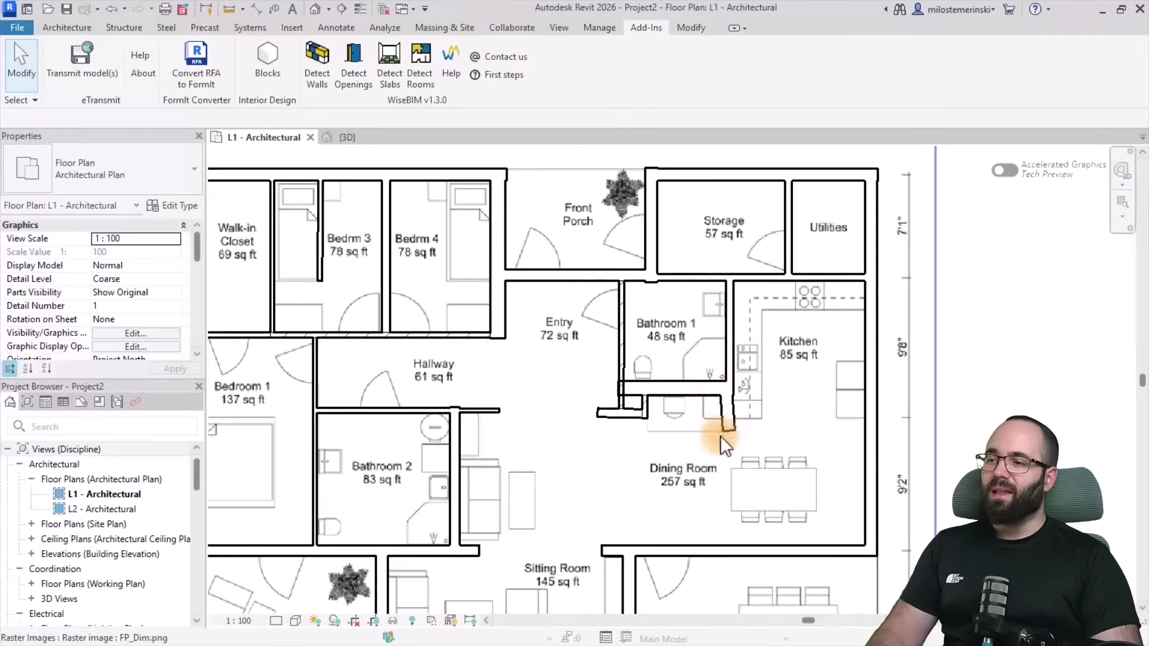
scroll(721, 436, "up", 3)
Inspect the small wall beside Bathroom 1, cancelling a stray Room Separation sketch
left_click(727, 400)
key("r")
key("s")
left_click(726, 378)
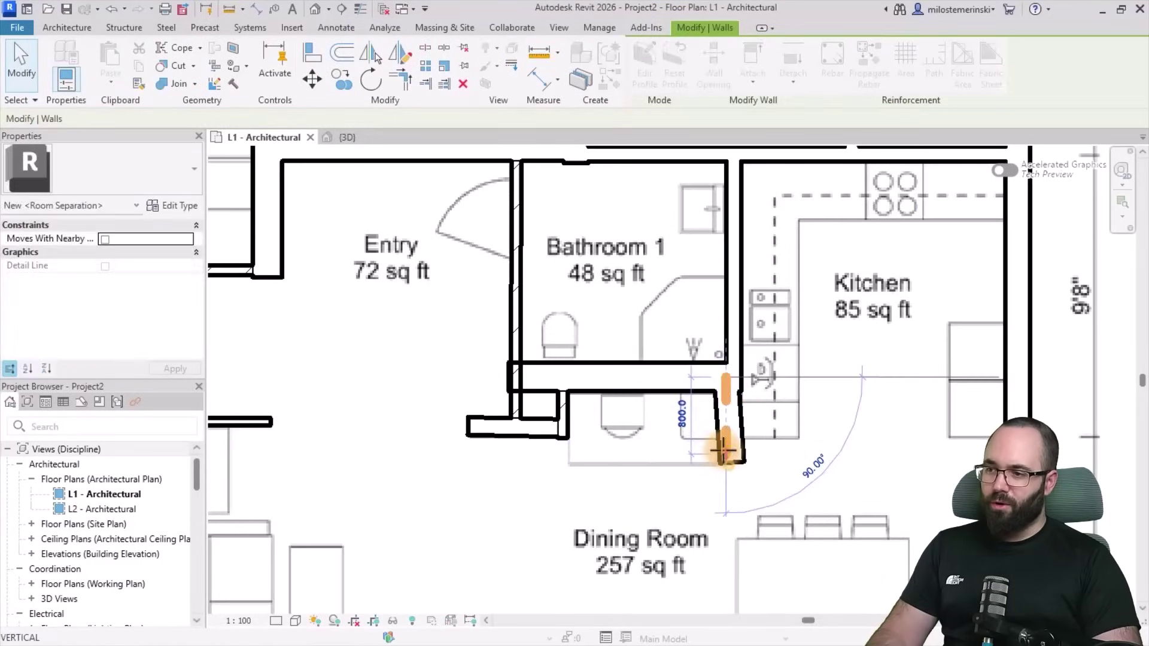
key("Escape")
key("Escape")
left_click(717, 448)
key("Escape")
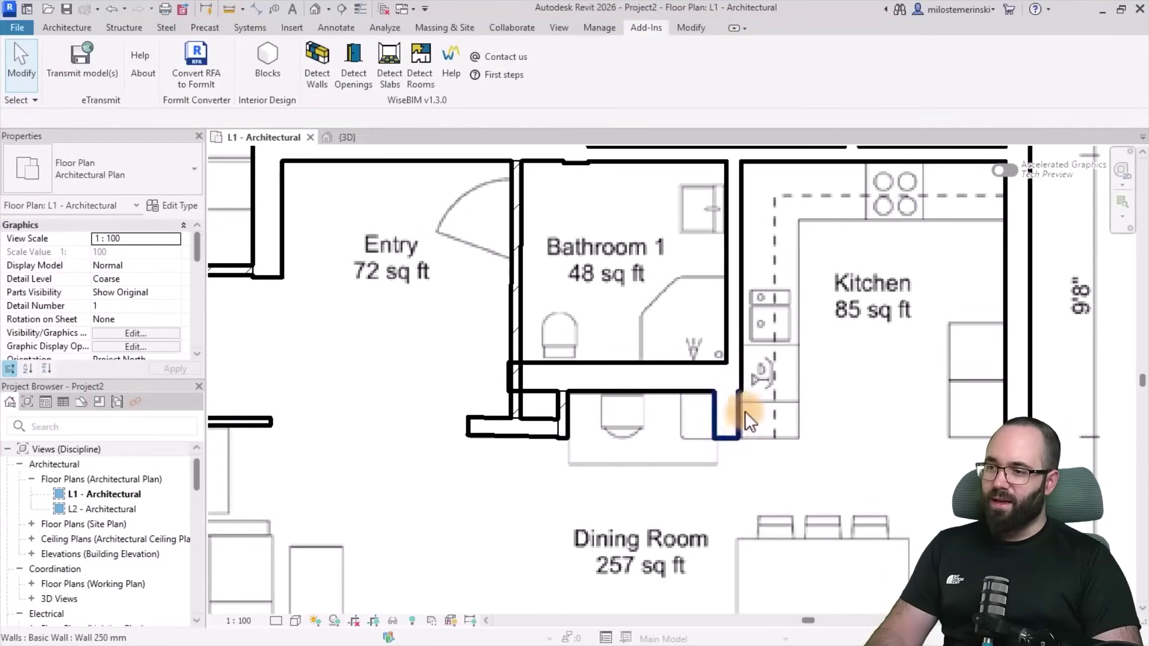
scroll(746, 412, "up", 4)
Check the short wall beside the Kitchen and the short horizontal dividing wall
left_click(738, 404)
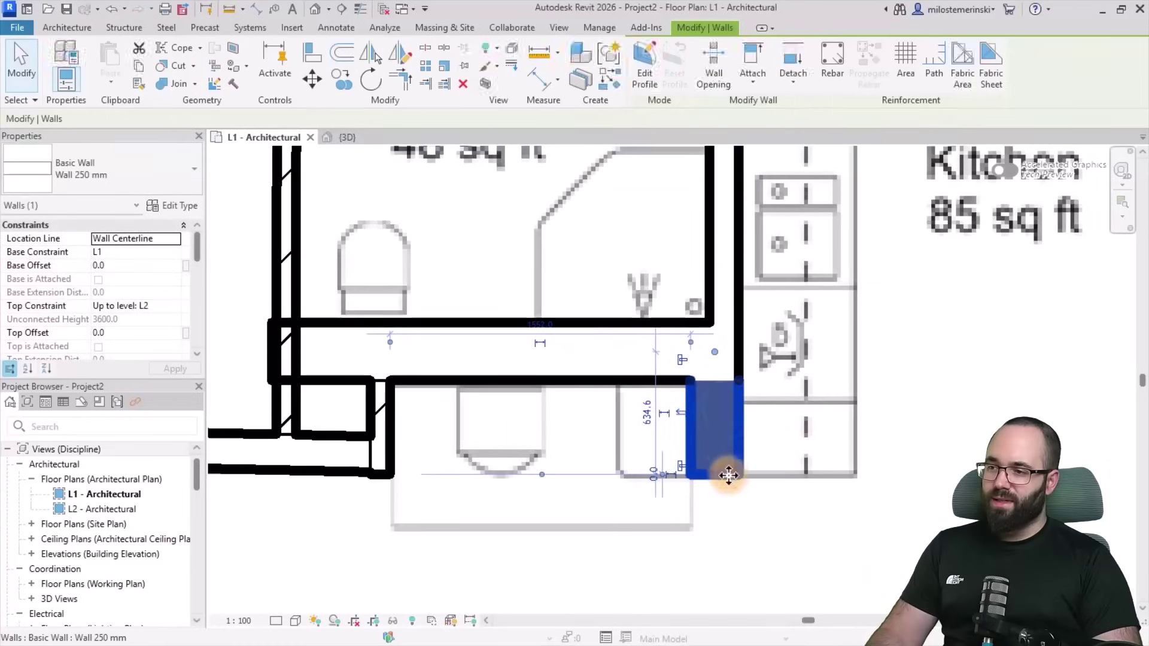
key("Escape")
scroll(755, 455, "down", 5)
scroll(551, 437, "up", 4)
left_click(562, 462)
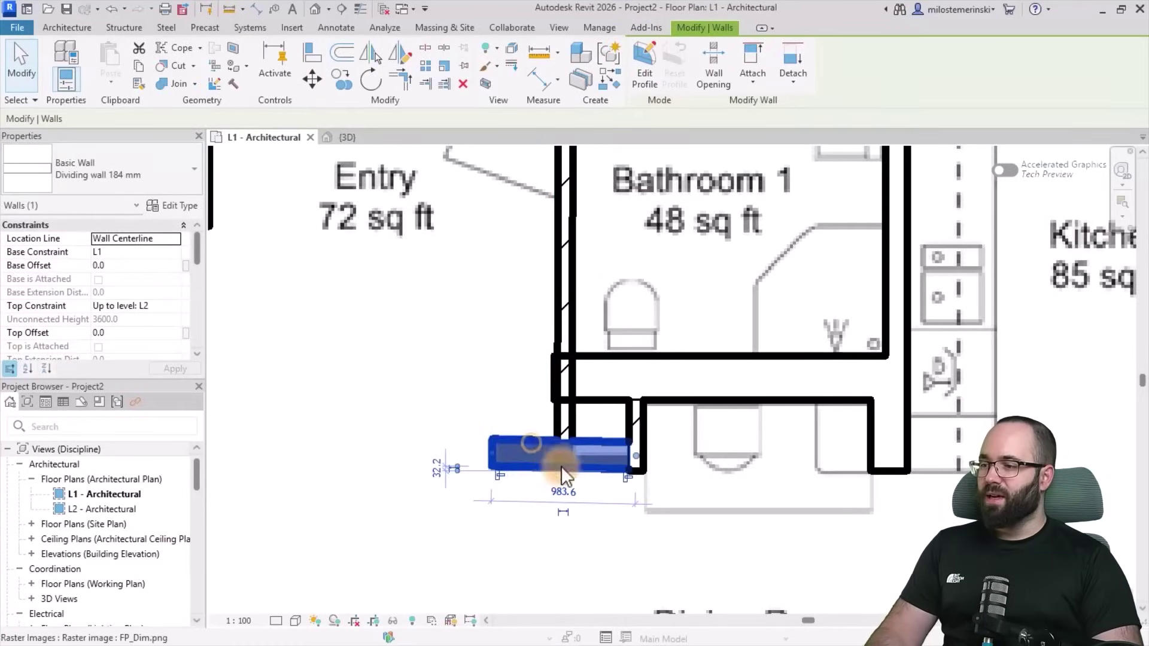
left_click(503, 459)
left_click(610, 443)
key("Escape")
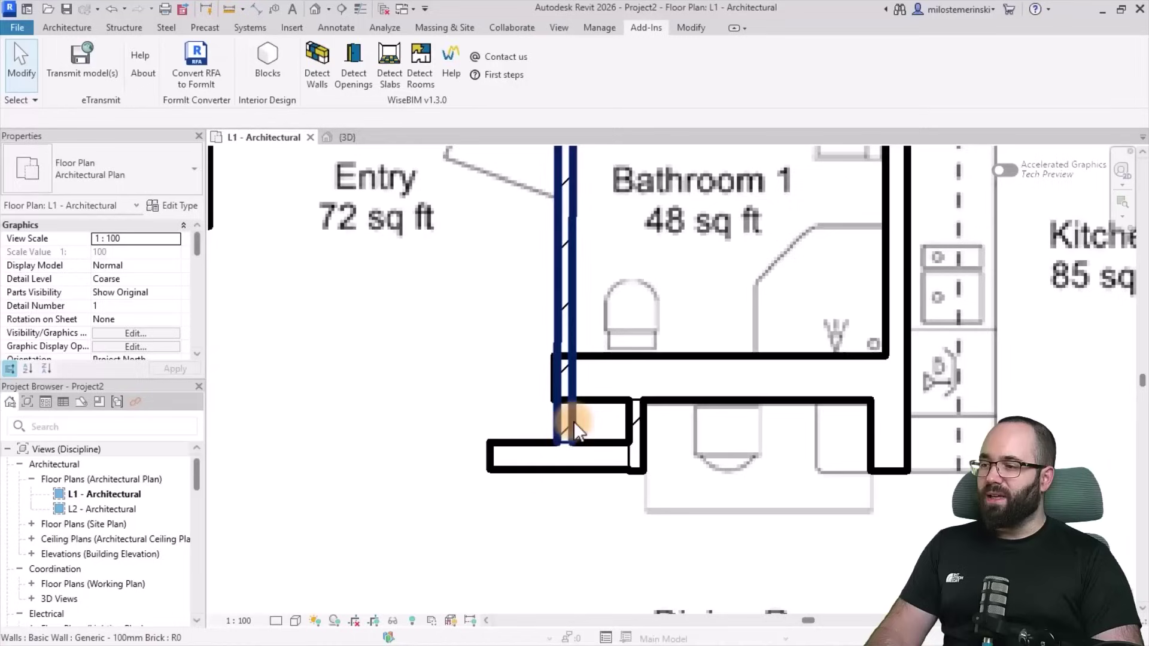
Inspect the other wall beside Bathroom 1 and cancel the accidental room-separation line
left_click(573, 427)
key("r")
key("s")
left_click(565, 377)
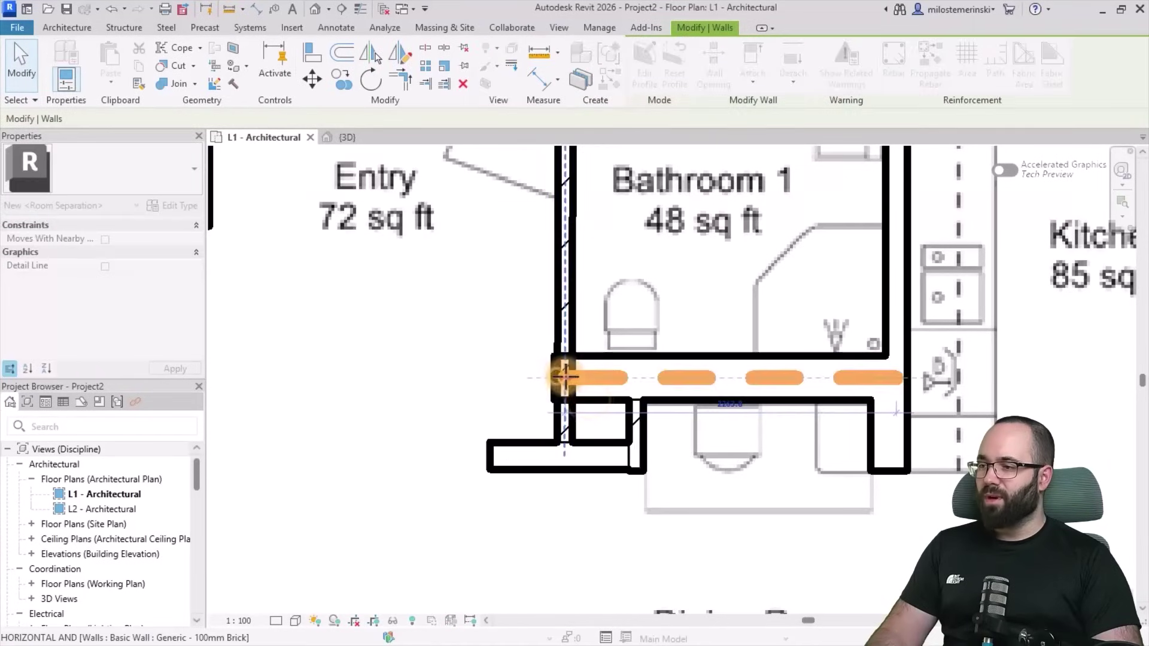
key("Escape")
key("Escape")
scroll(675, 392, "down", 3)
scroll(631, 412, "up", 2)
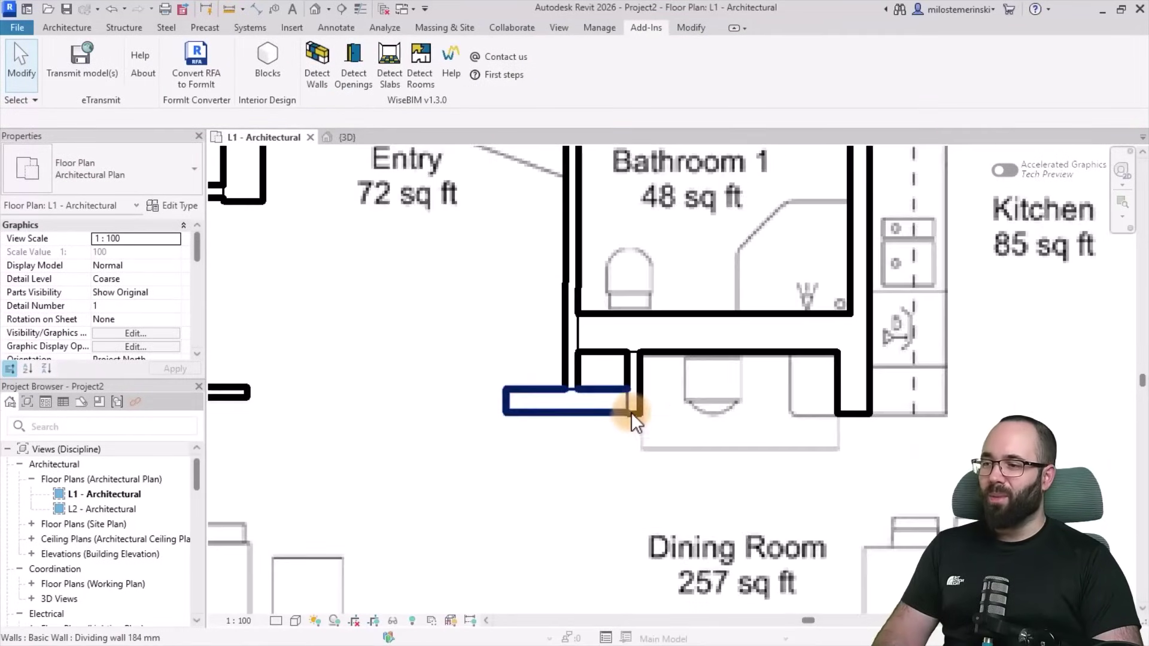
Examine the short wall below Bathroom 1, discarding another stray Room Separation sketch
left_click(631, 412)
key("Escape")
key("r")
key("s")
left_click(633, 332)
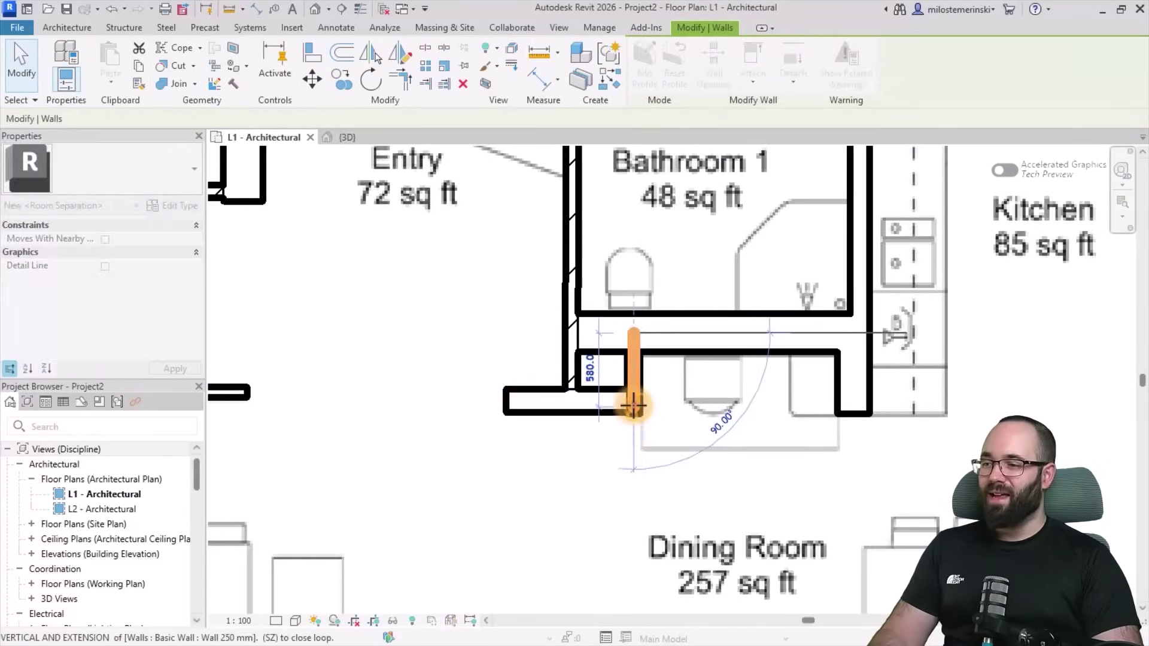
key("Escape")
key("Escape")
scroll(706, 455, "down", 2)
scroll(587, 337, "up", 1)
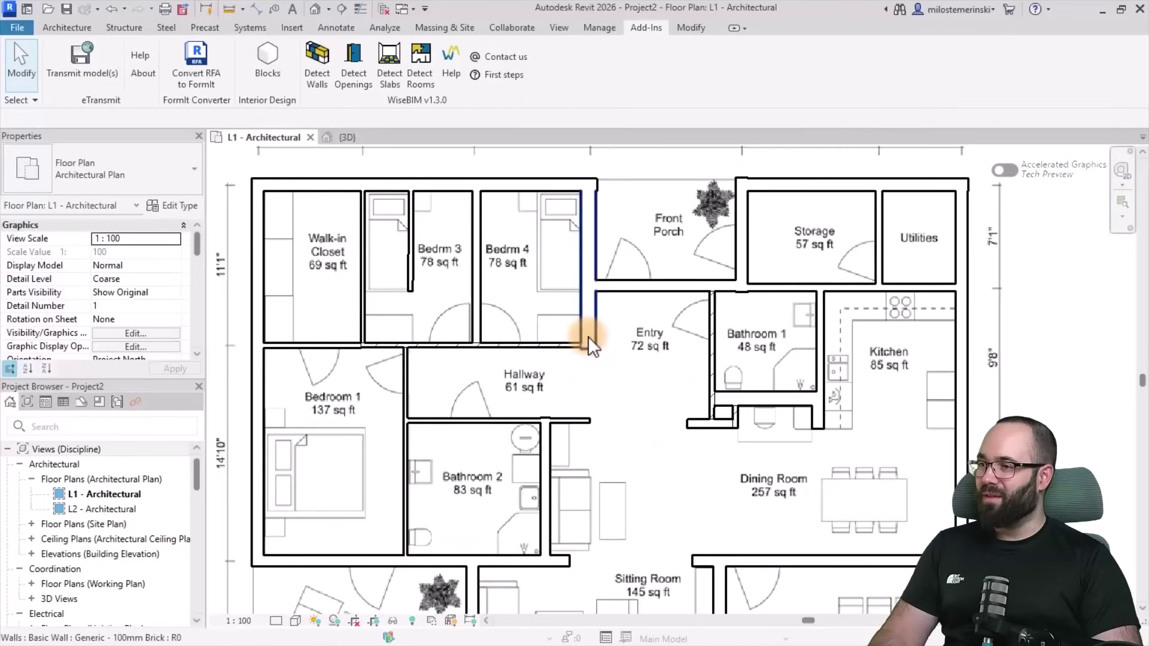
scroll(602, 174, "up", 3)
Select the top exterior wall and cancel the room-separation preview
left_click(598, 178)
key("r")
key("s")
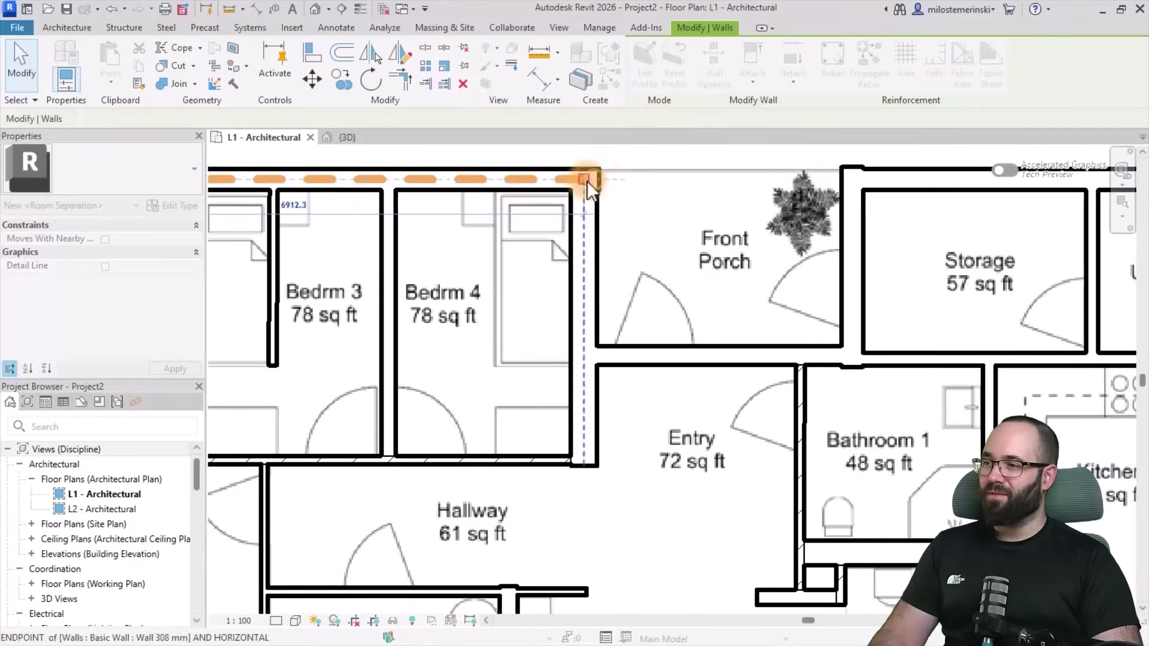
key("Escape")
key("Escape")
Review the wall between the Front Porch and Storage, discarding the stray separation line
left_click(849, 173)
key("r")
key("s")
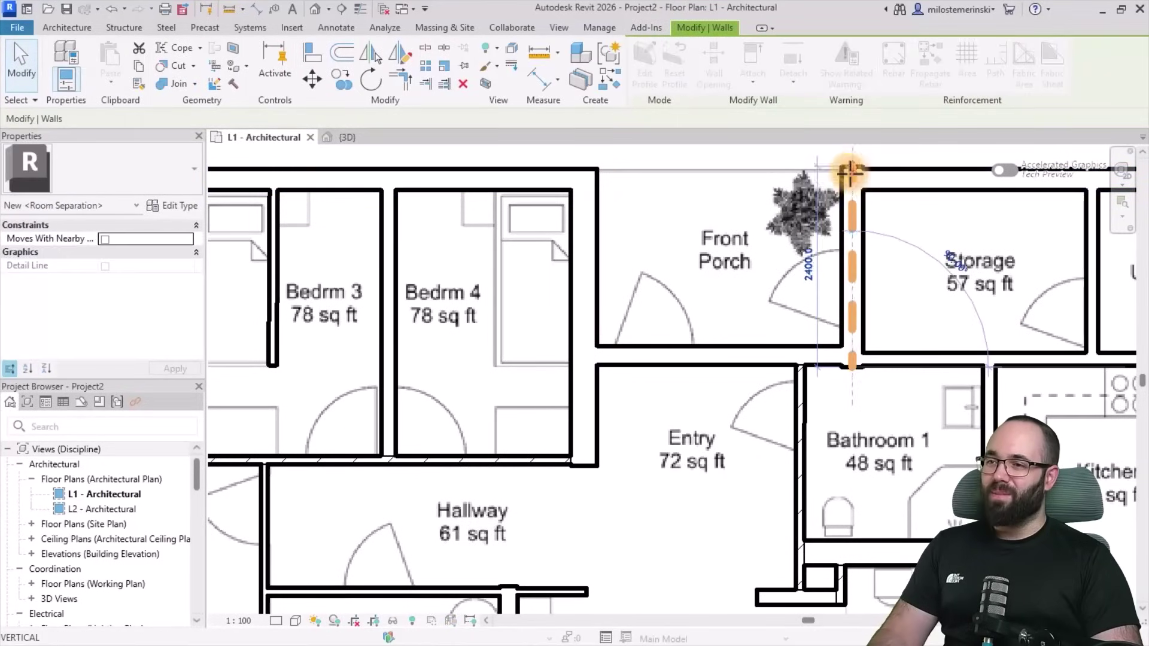
key("Escape")
key("Escape")
scroll(591, 253, "down", 2)
scroll(769, 312, "up", 2)
left_click(770, 289)
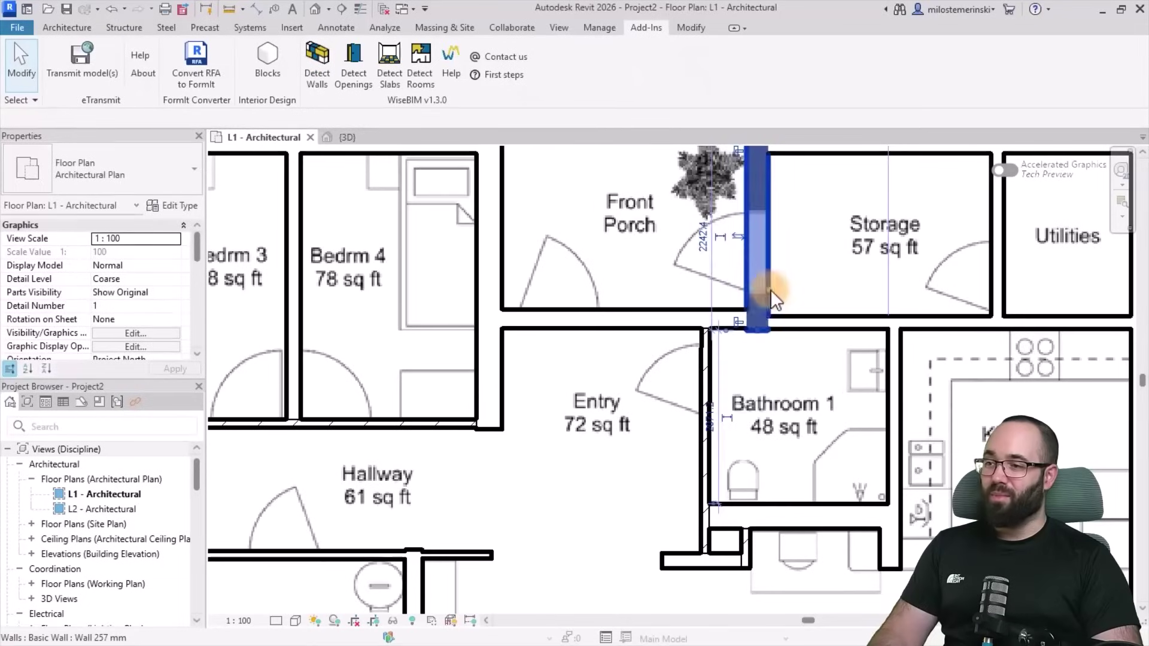
left_click(770, 290)
key("Escape")
scroll(662, 412, "down", 4)
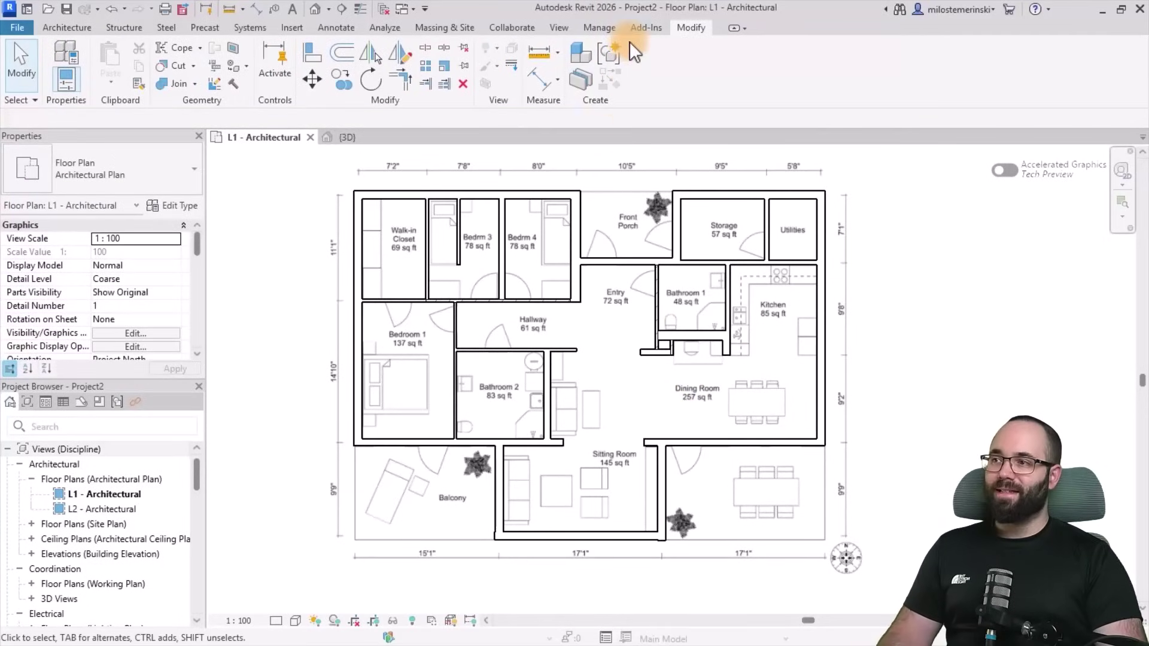
left_click(641, 29)
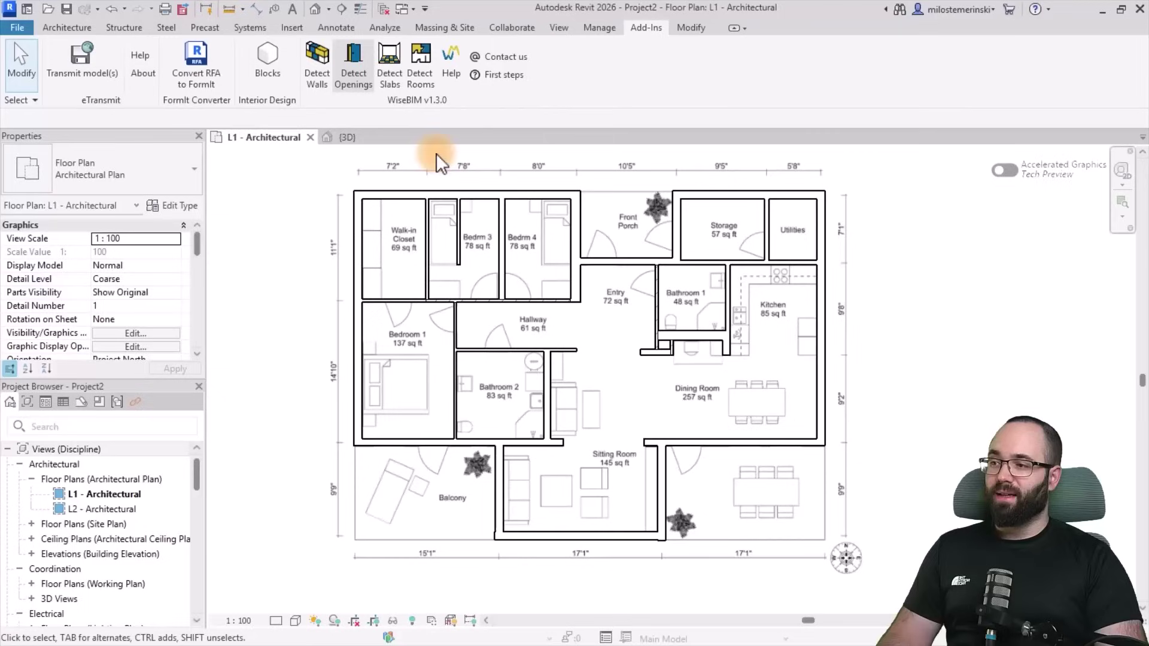
Start WiseBIM opening detection on the floor-plan image, accepting the plan quality warning
left_click(412, 548)
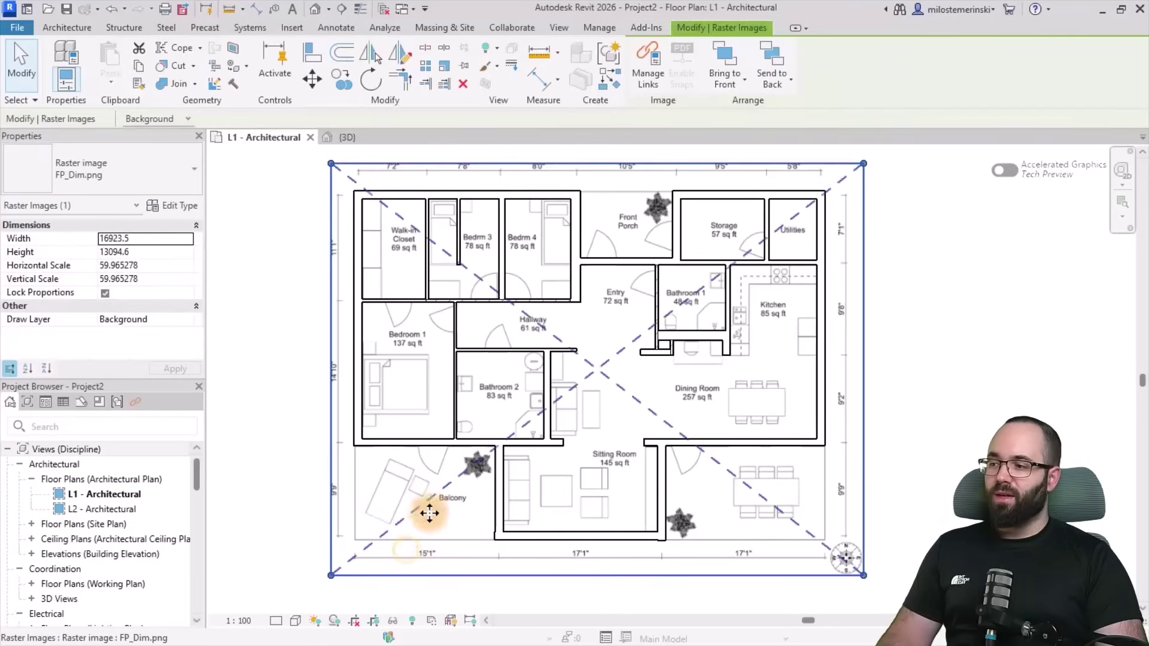
left_click(657, 26)
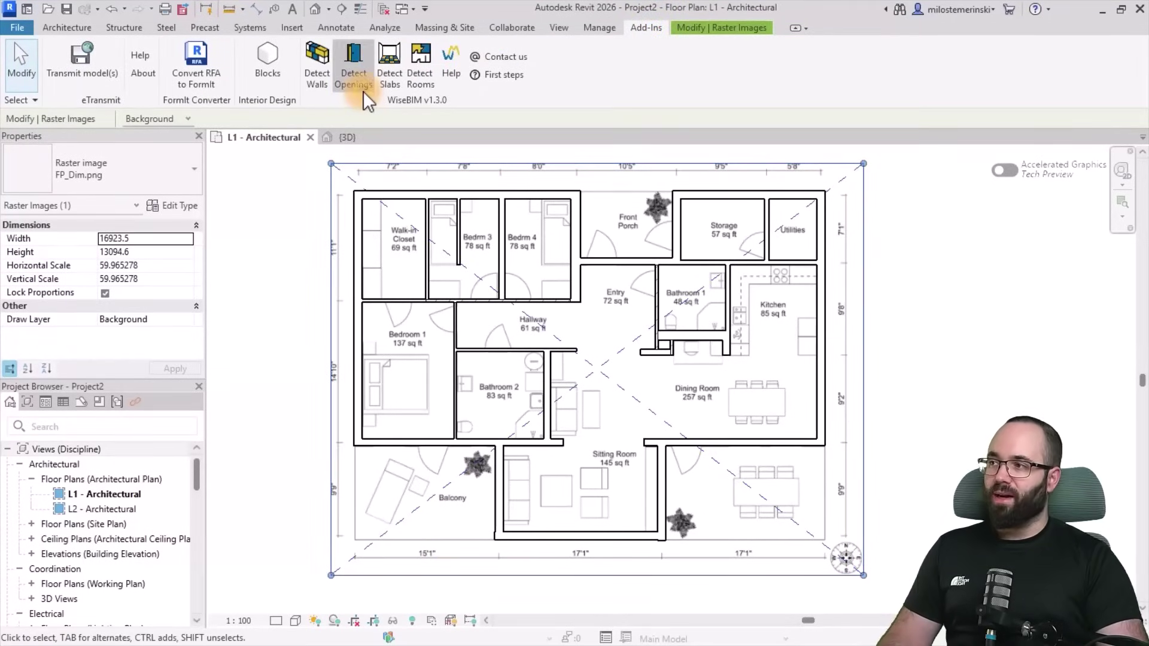
left_click(355, 77)
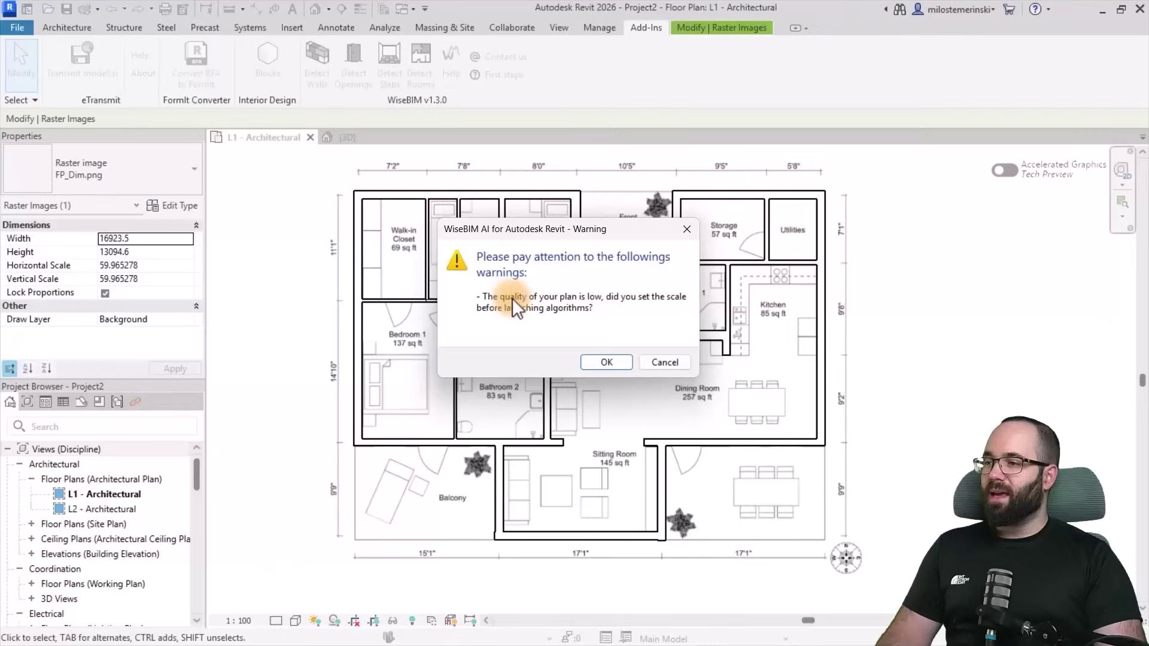
left_click(607, 362)
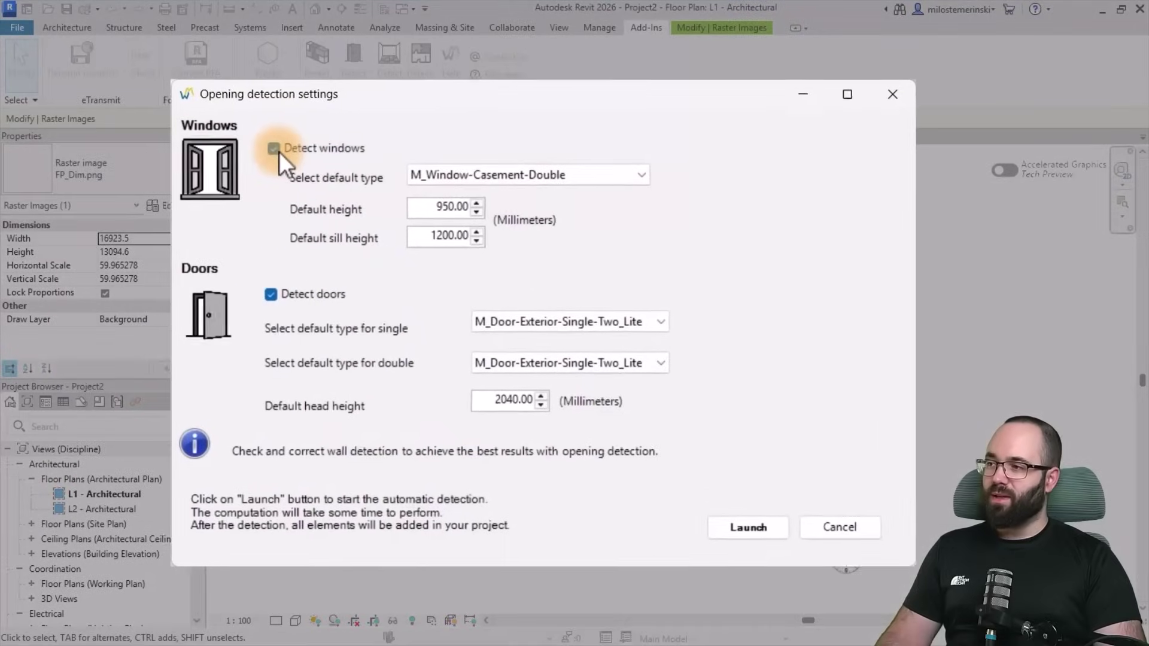
Enable door detection, keep M_Window-Casement-Double, and set the default sill height to 1000
left_click(347, 299)
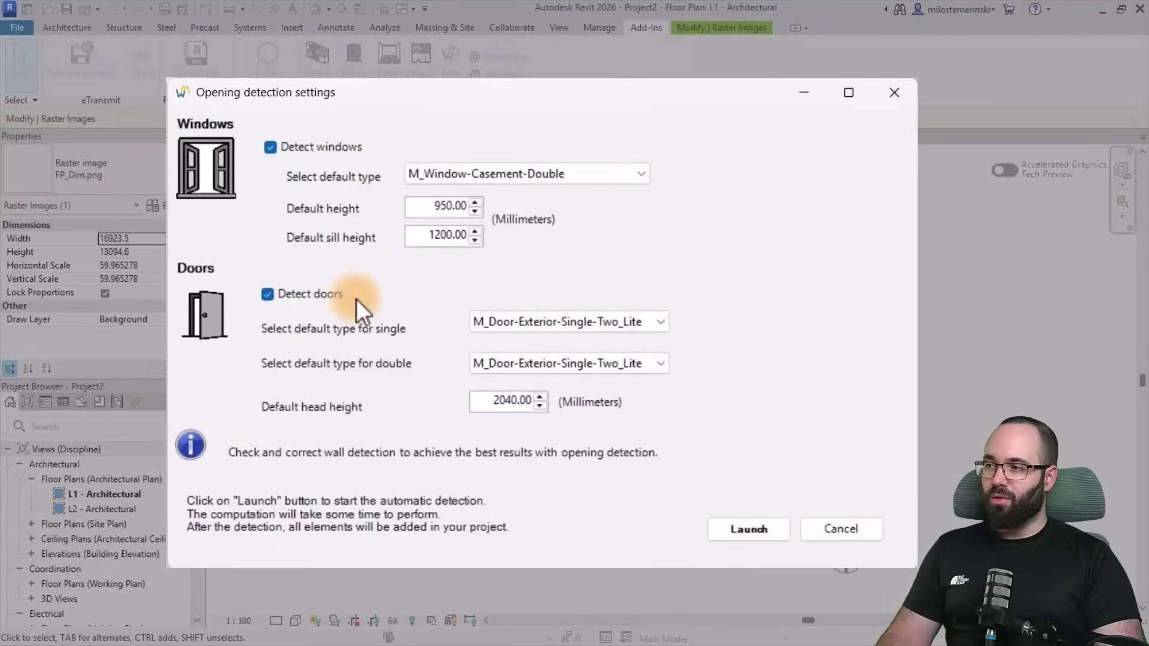
left_click(429, 179)
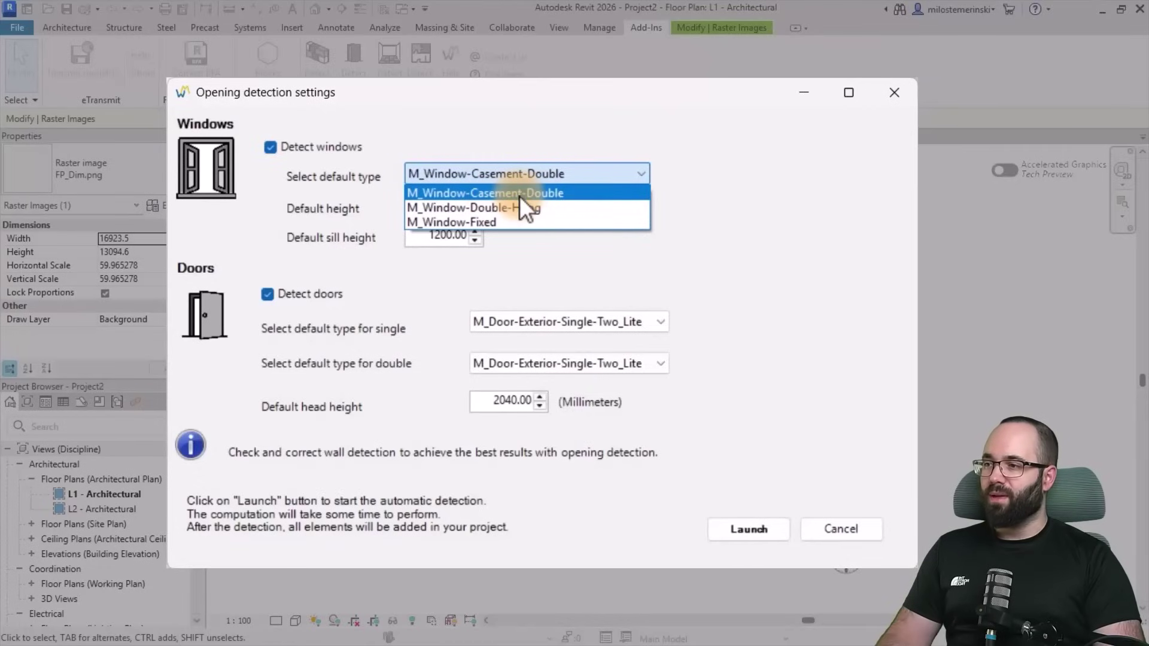
left_click(573, 190)
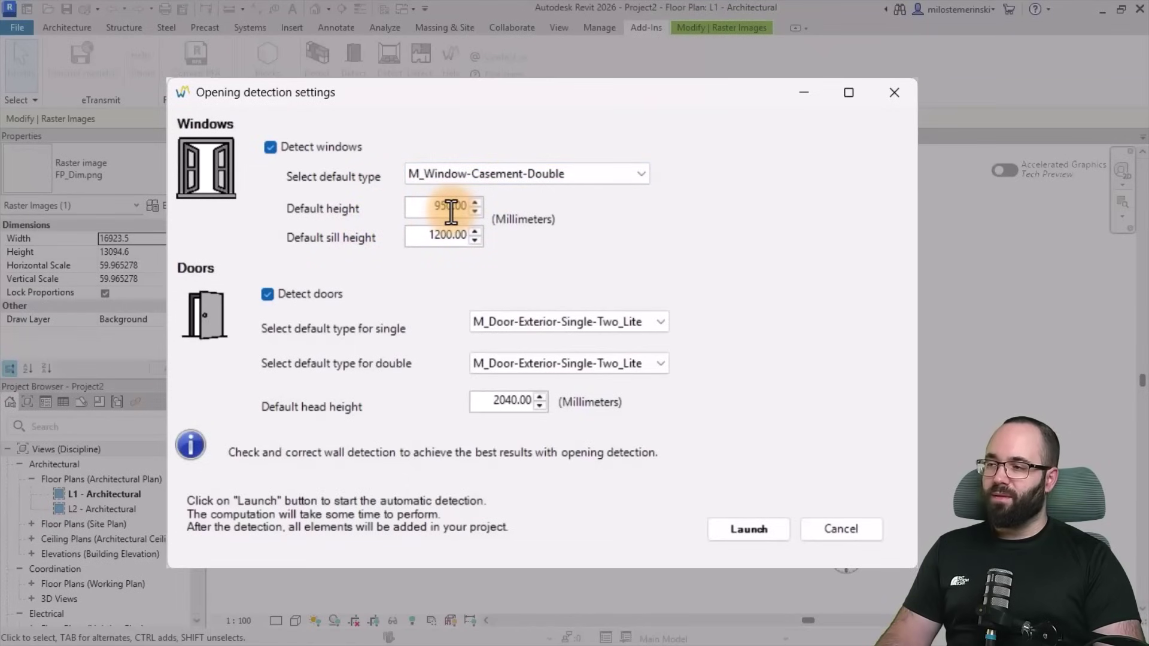
left_click(437, 241)
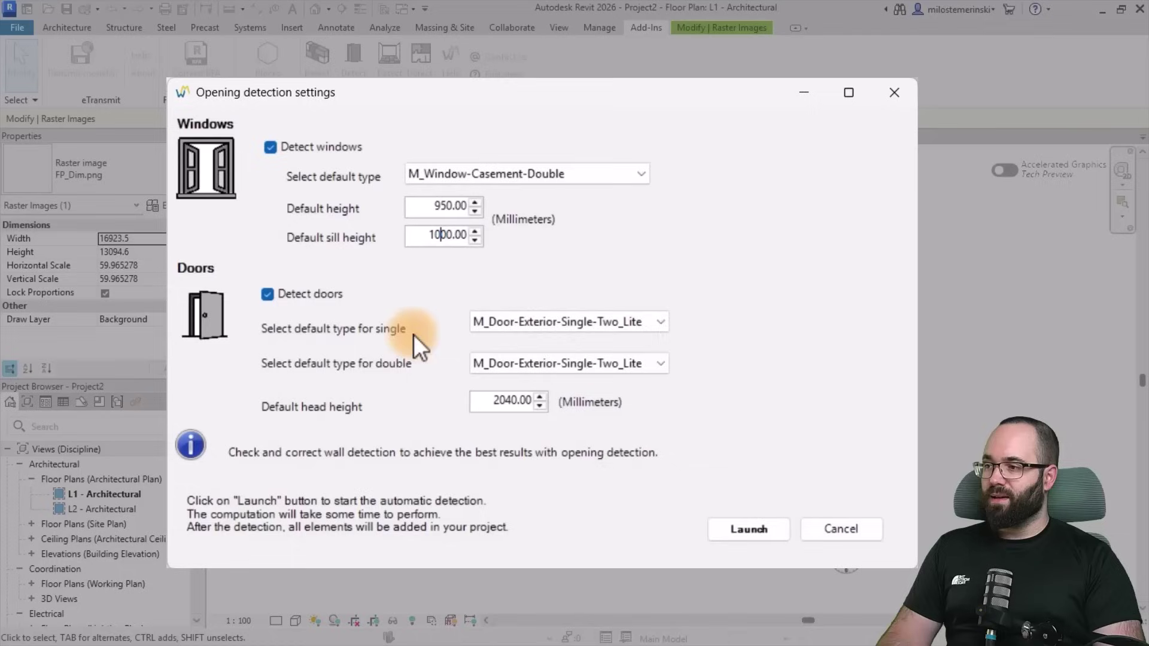
Set double doors to M_Door-Passage-Double-Flush, keeping Exterior-Single-Two_Lite for single doors
left_click(526, 325)
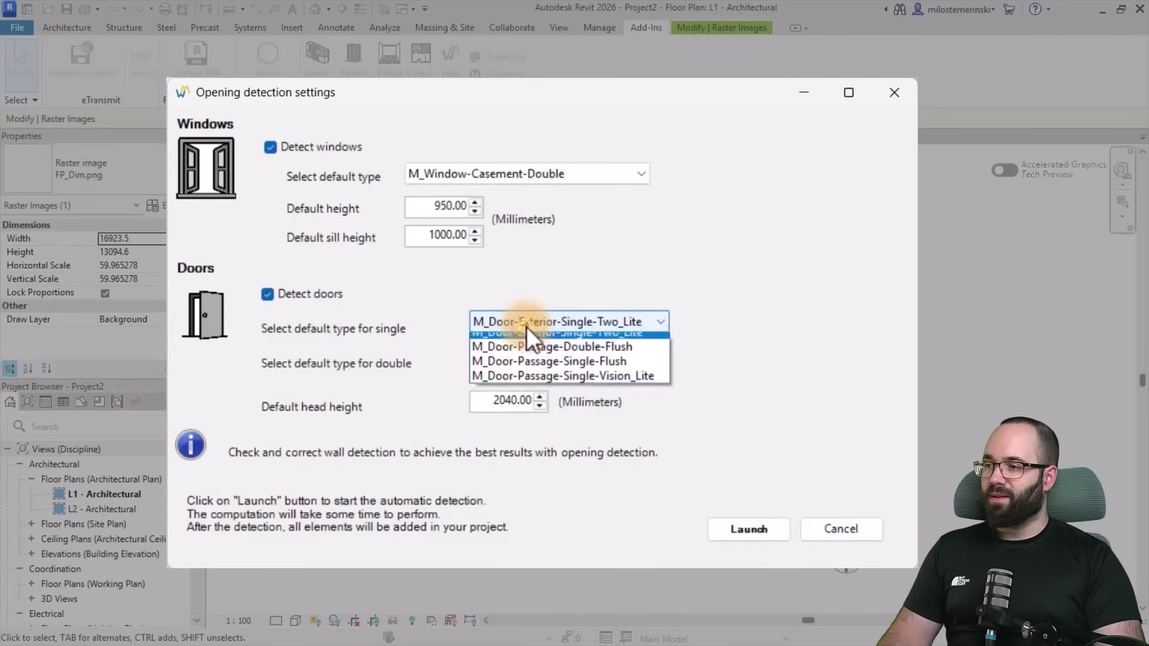
left_click(538, 327)
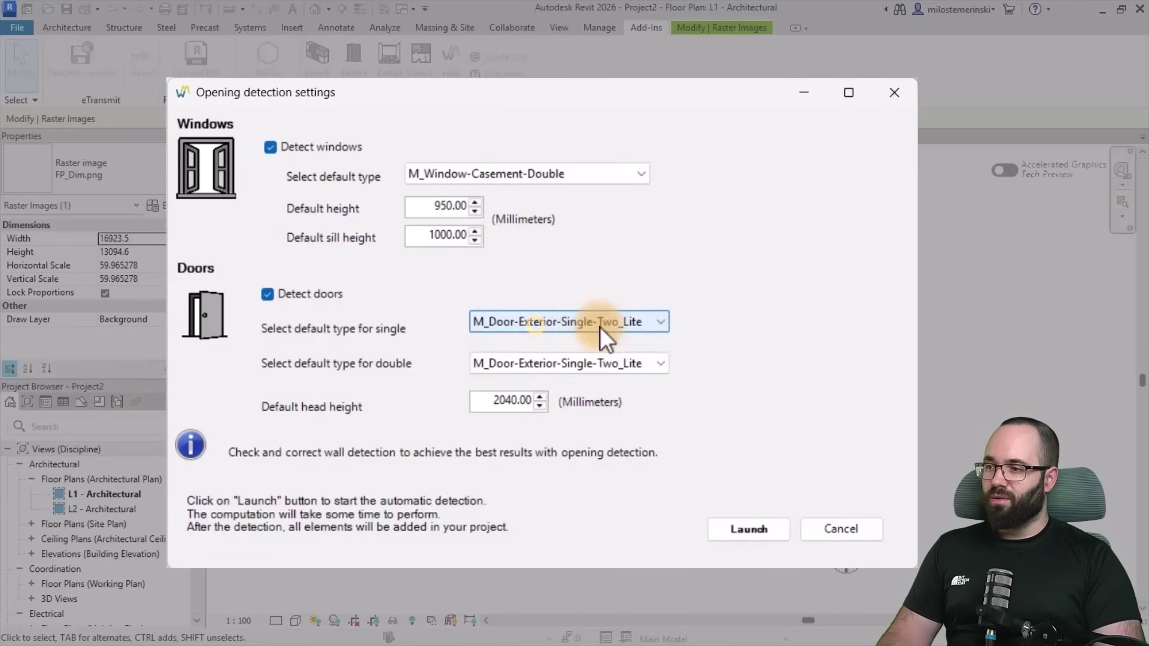
left_click(603, 371)
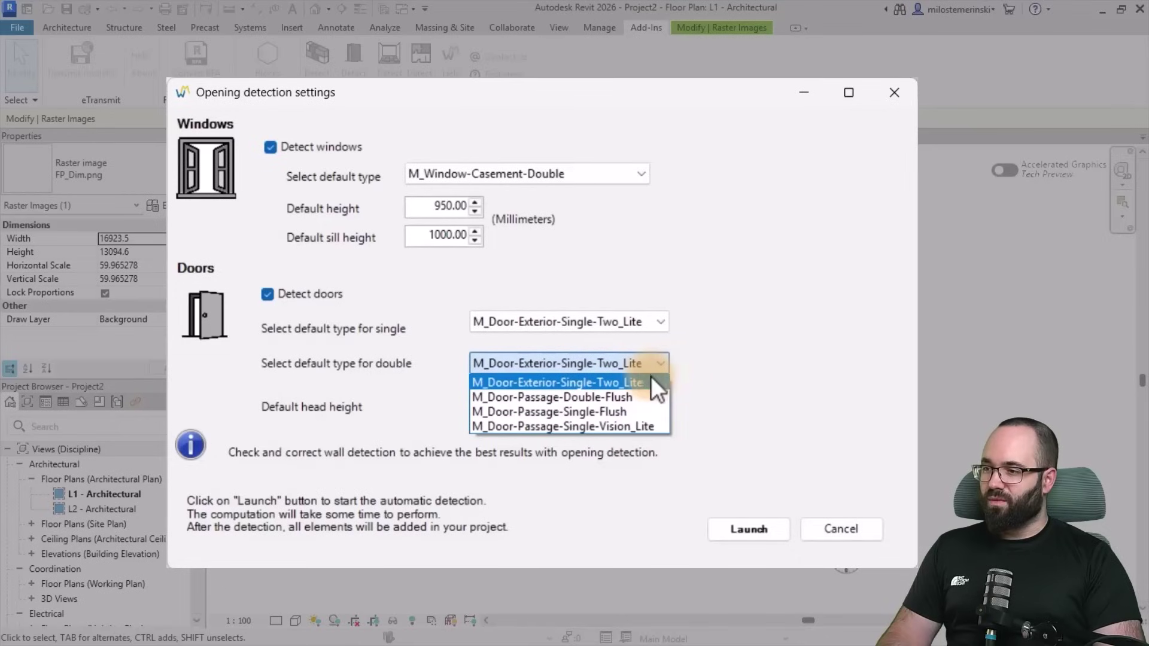
left_click(621, 396)
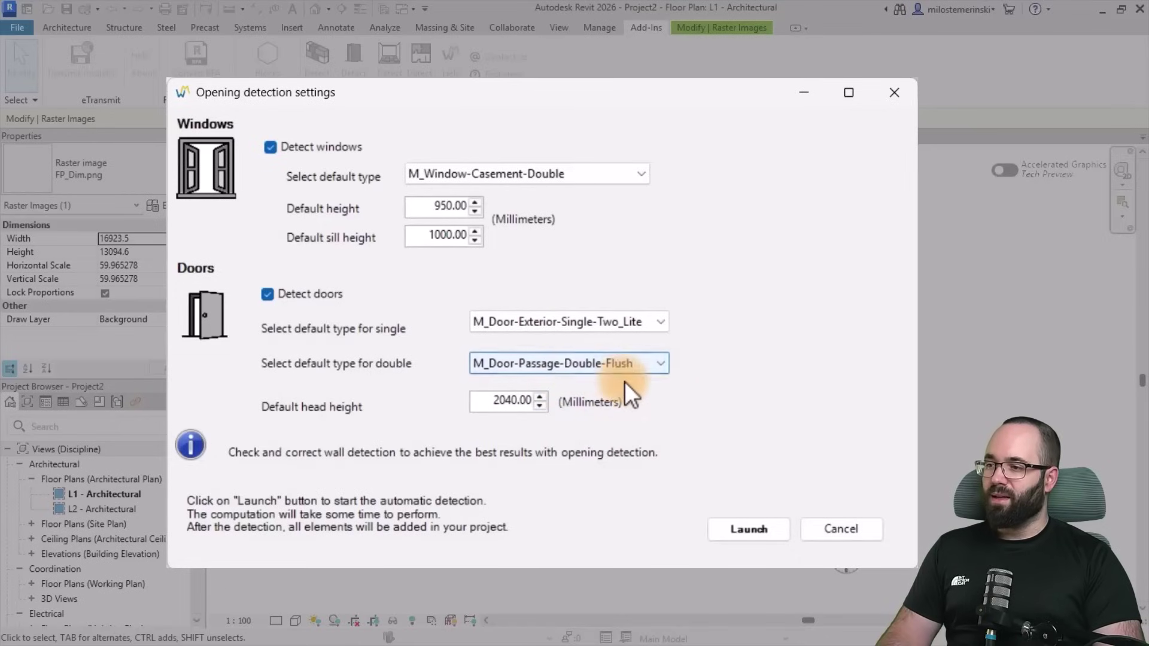
left_click(634, 322)
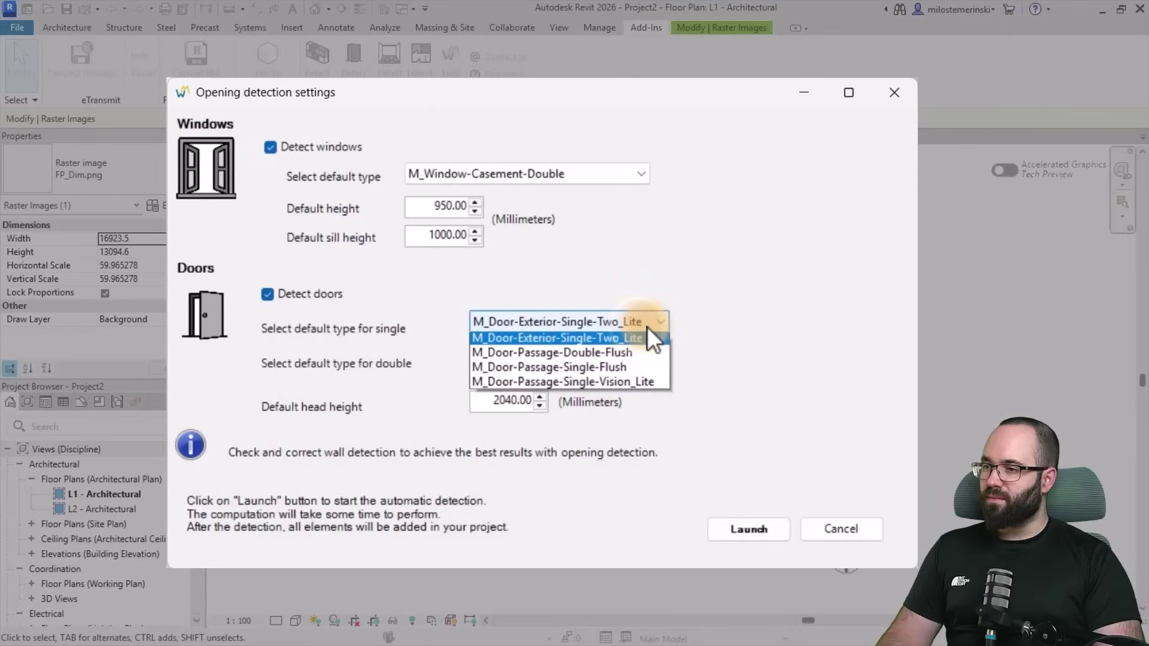
left_click(649, 335)
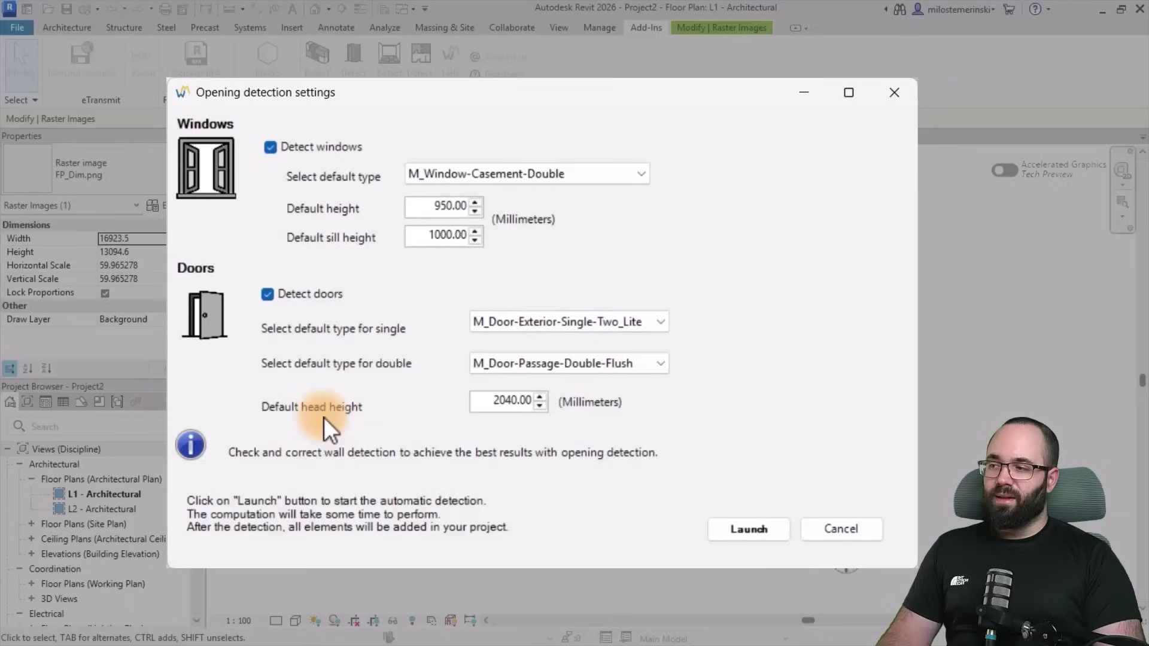
Set the default door head height to 2040 and launch the detection
double_click(508, 401)
type("2040")
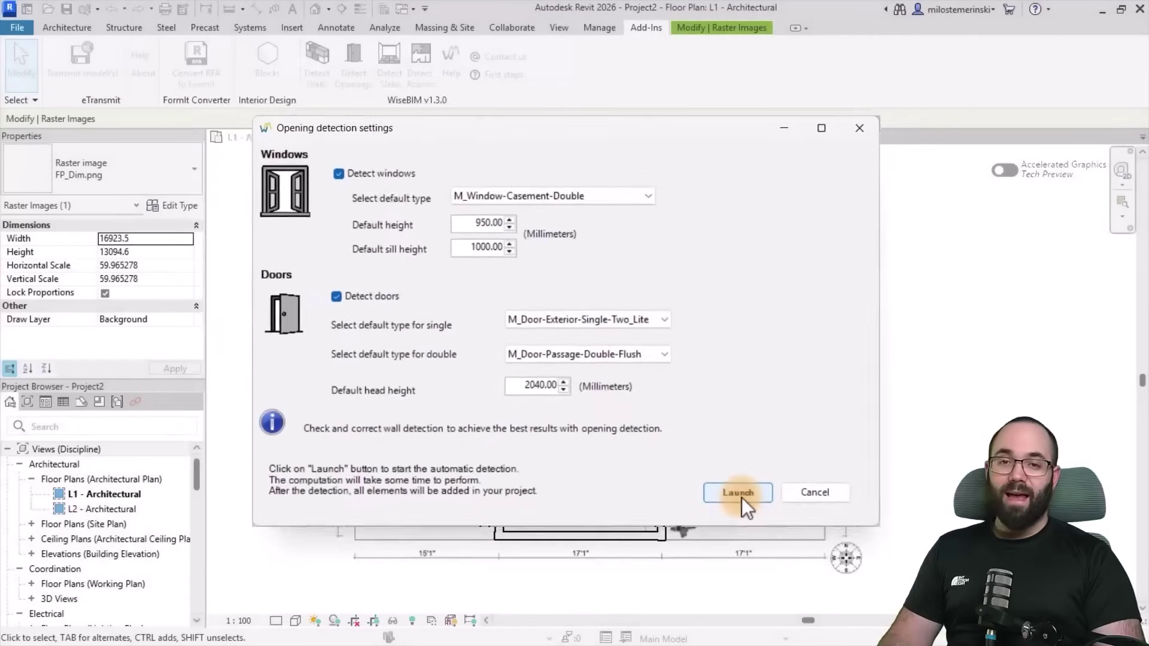
left_click(739, 493)
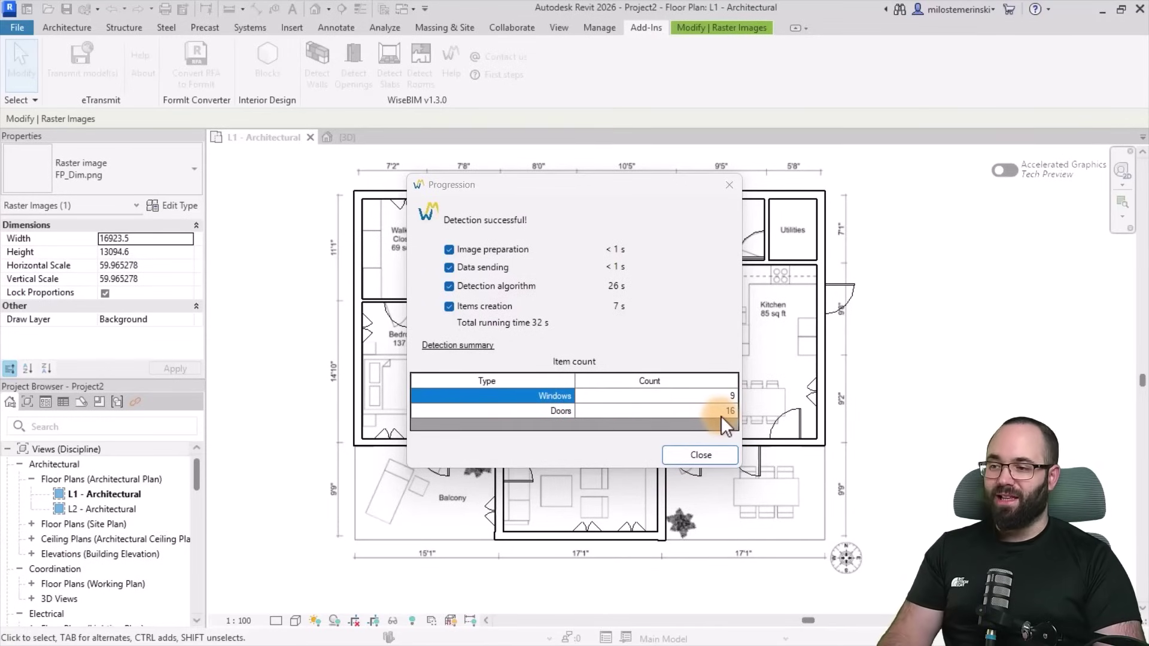
Close the detection summary and set the L1 view range cut plane offset to 1200
left_click(713, 454)
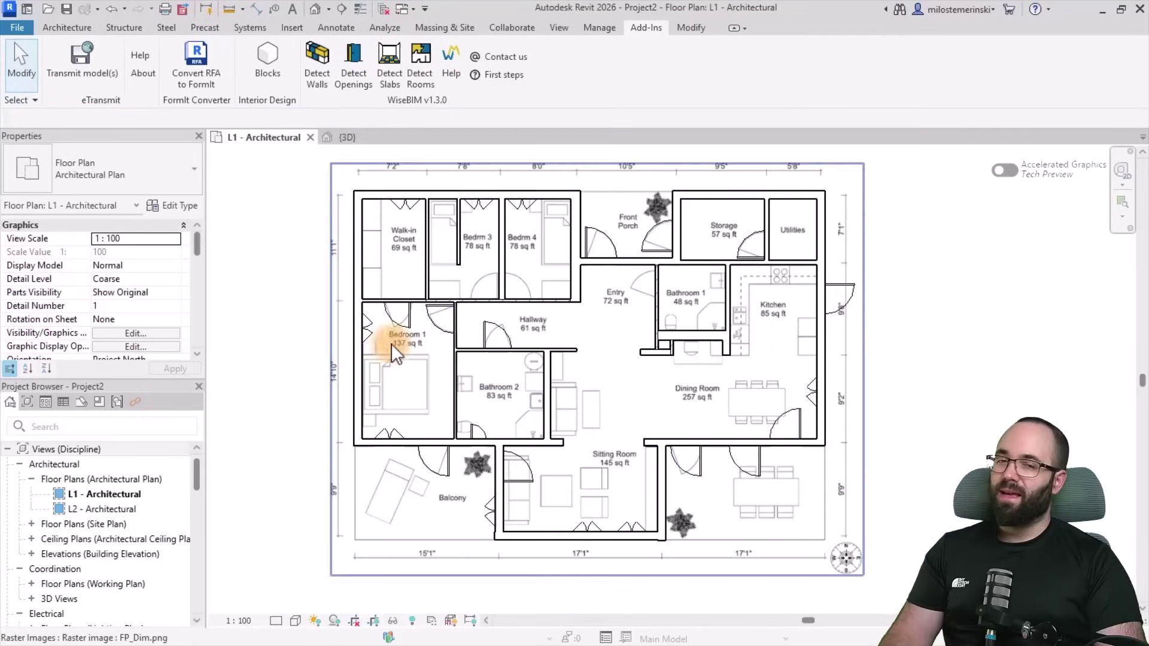
scroll(71, 301, "down", 6)
left_click(120, 279)
left_click_drag(911, 287, 821, 290)
type("1200")
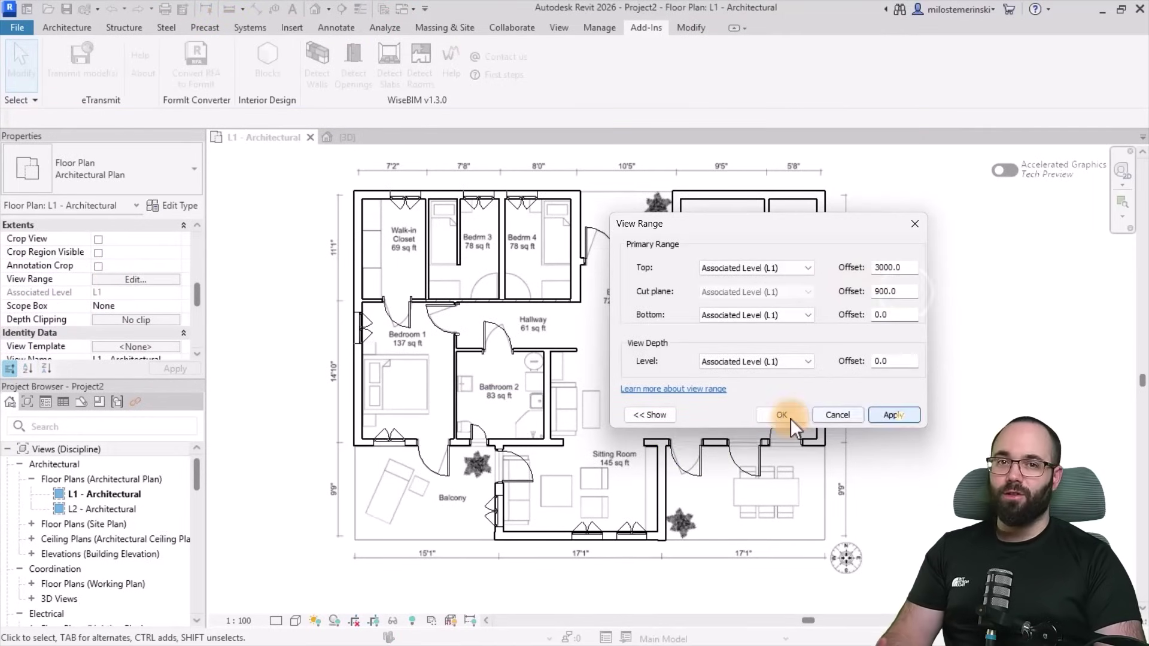
left_click(782, 415)
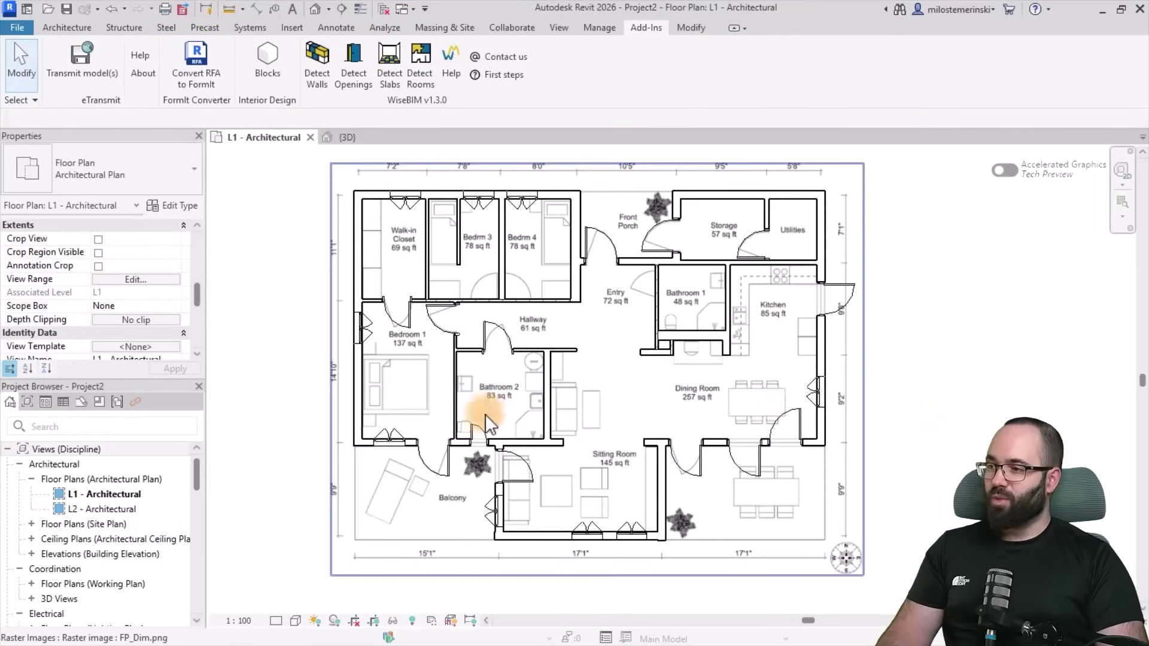
scroll(497, 335, "up", 2)
Flip the Hallway and Bedroom 1 closet doors, then select the Sitting Room door
left_click(497, 337)
left_click(505, 335)
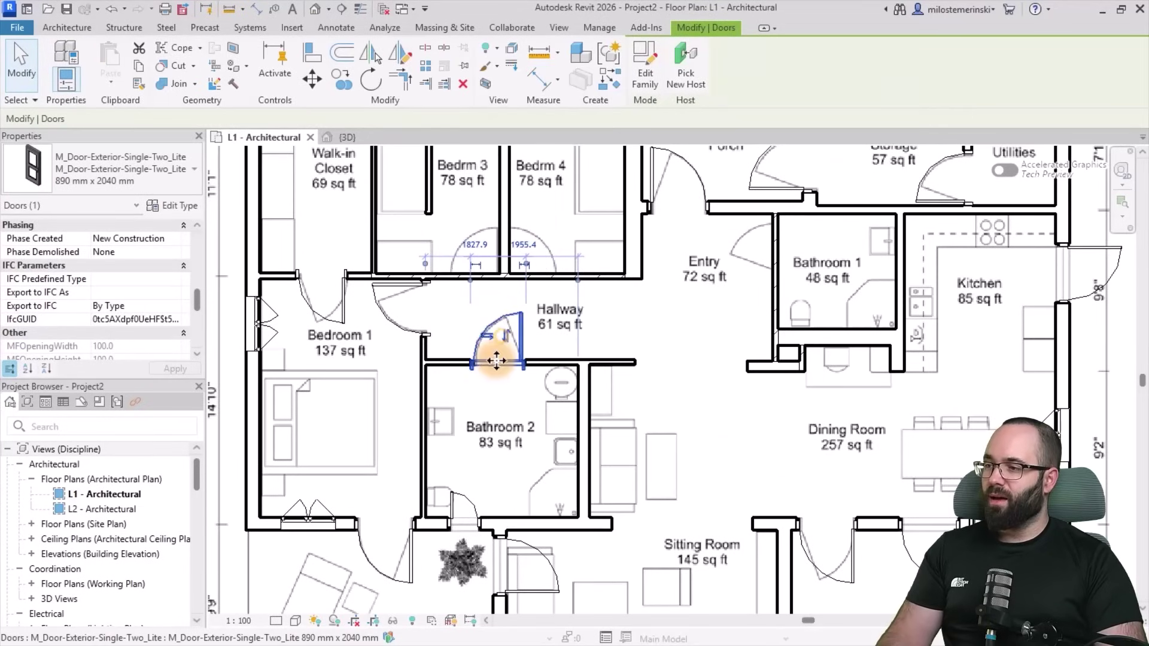
left_click(326, 312)
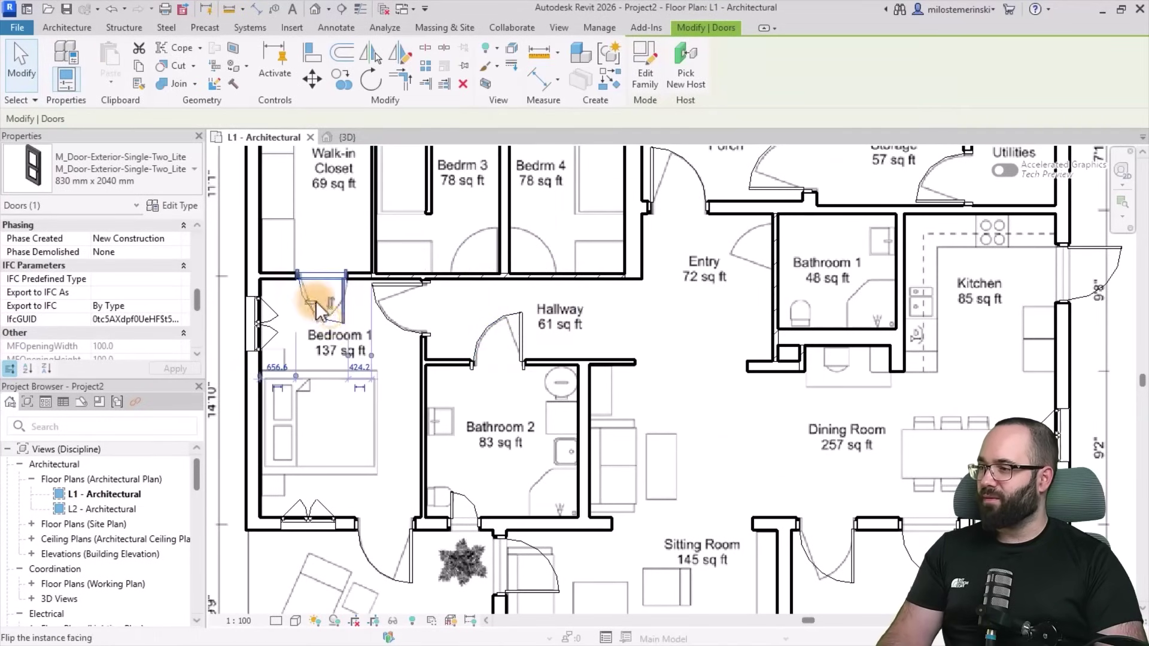
left_click(311, 301)
scroll(489, 325, "down", 1)
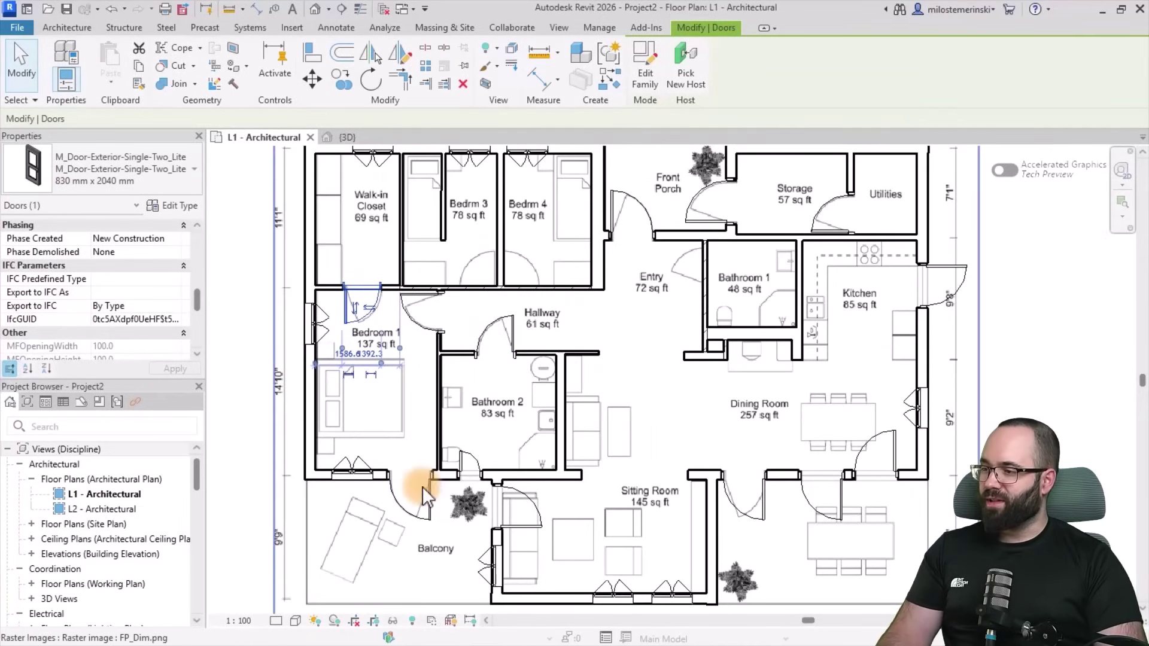
scroll(479, 425, "down", 1)
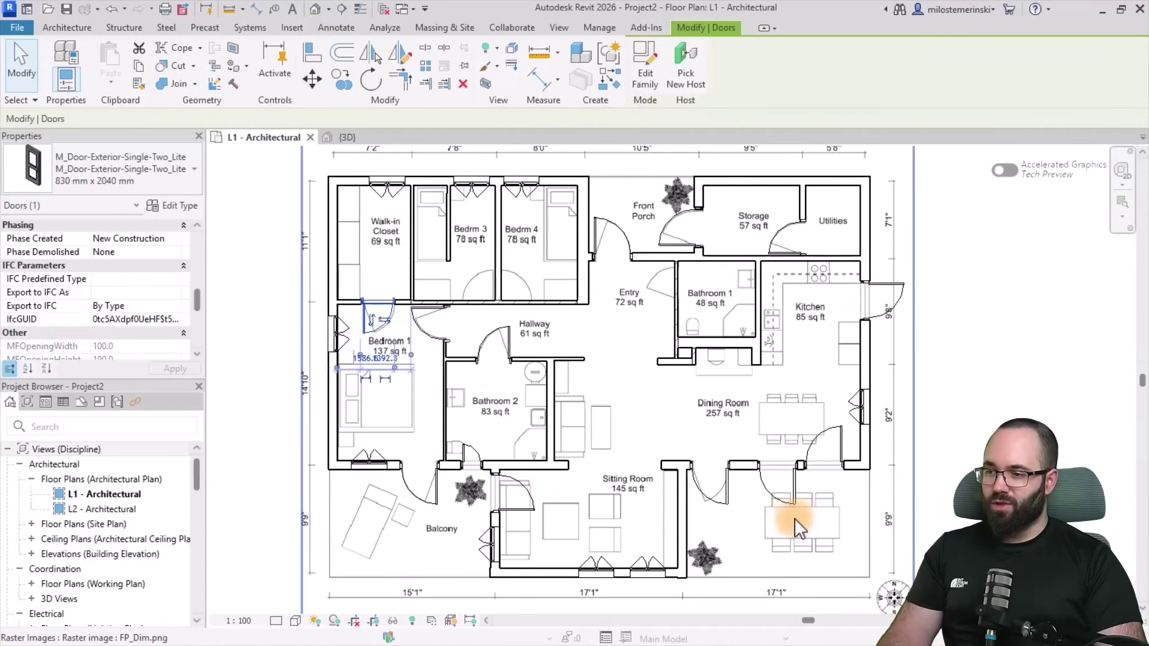
left_click(723, 500)
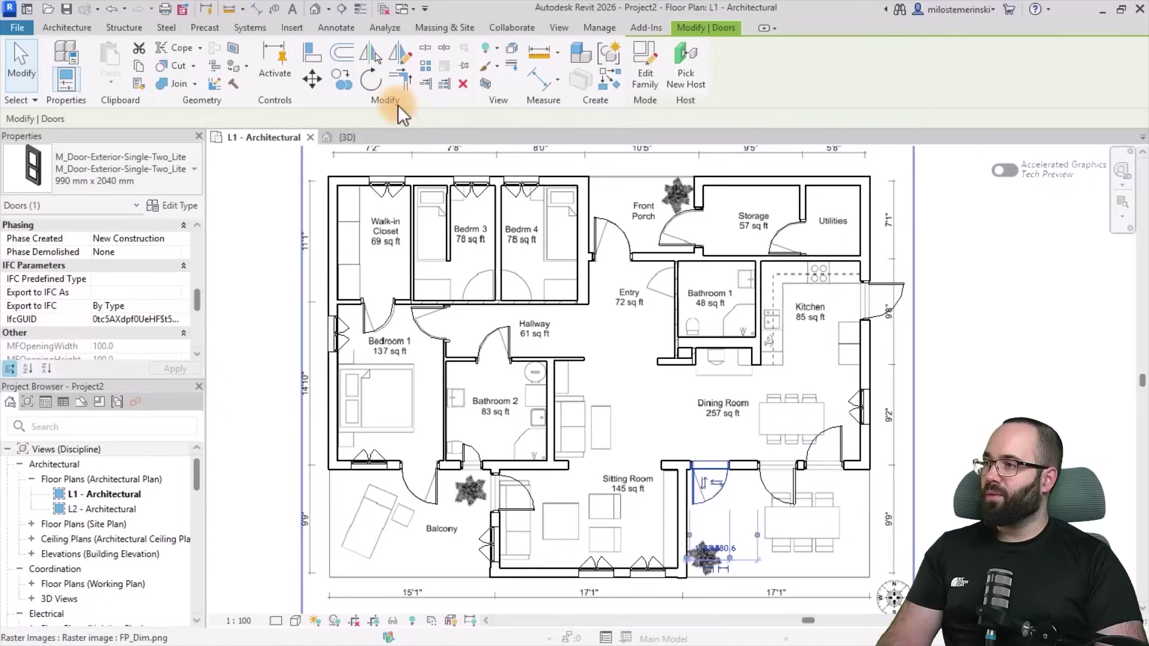
left_click(355, 137)
left_click(899, 491)
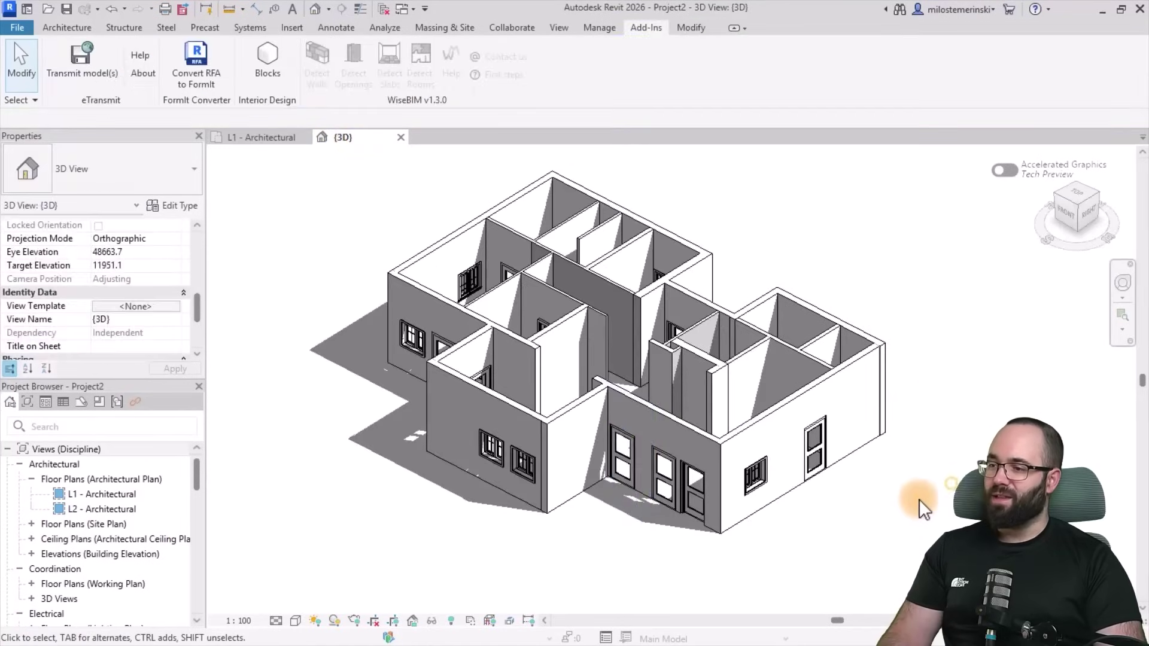
mouse_move(919, 499)
middle_mouse_down("shift")
mouse_move(946, 512)
mouse_move(910, 551)
mouse_move(780, 573)
mouse_move(487, 515)
mouse_move(392, 521)
mouse_move(838, 547)
mouse_move(910, 539)
mouse_move(886, 505)
mouse_move(910, 510)
mouse_move(864, 482)
middle_mouse_up("shift")
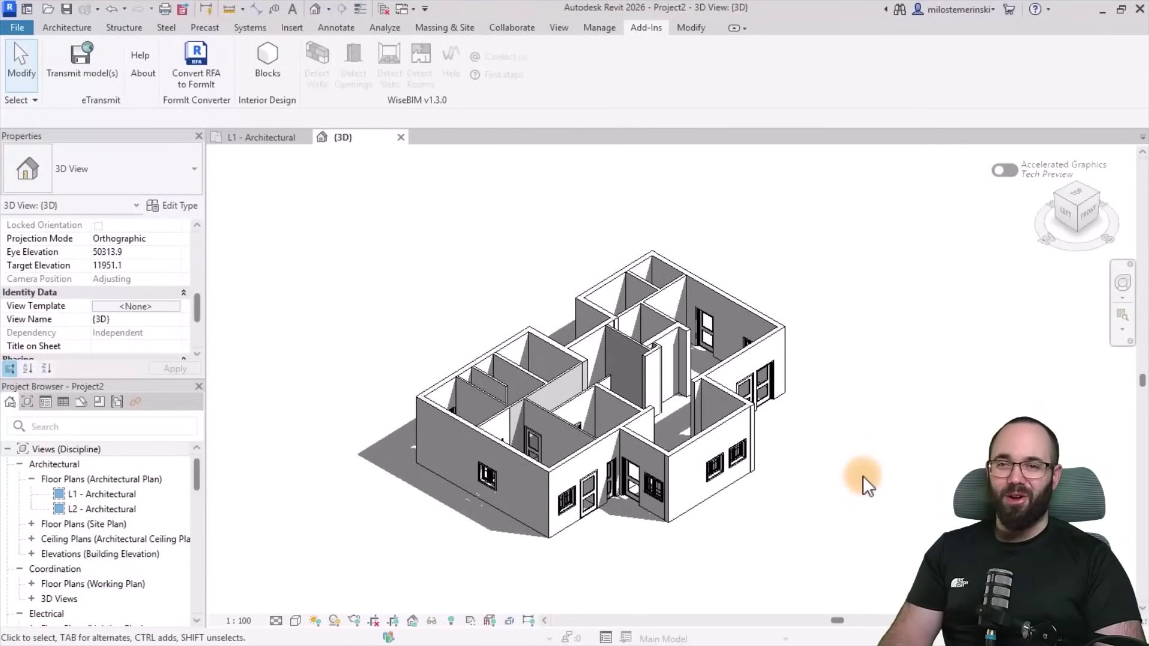
Run WiseBIM slab detection on the L1 plan image with Generic 300mm as the slab type
left_click(246, 139)
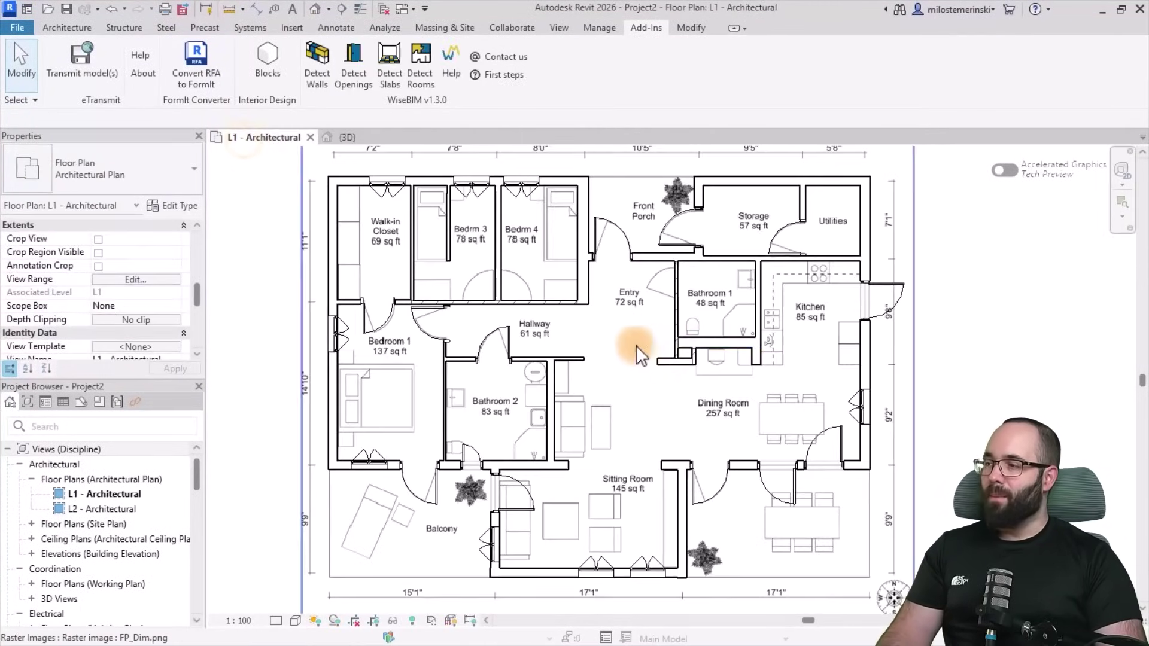
scroll(630, 365, "down", 1)
left_click(630, 365)
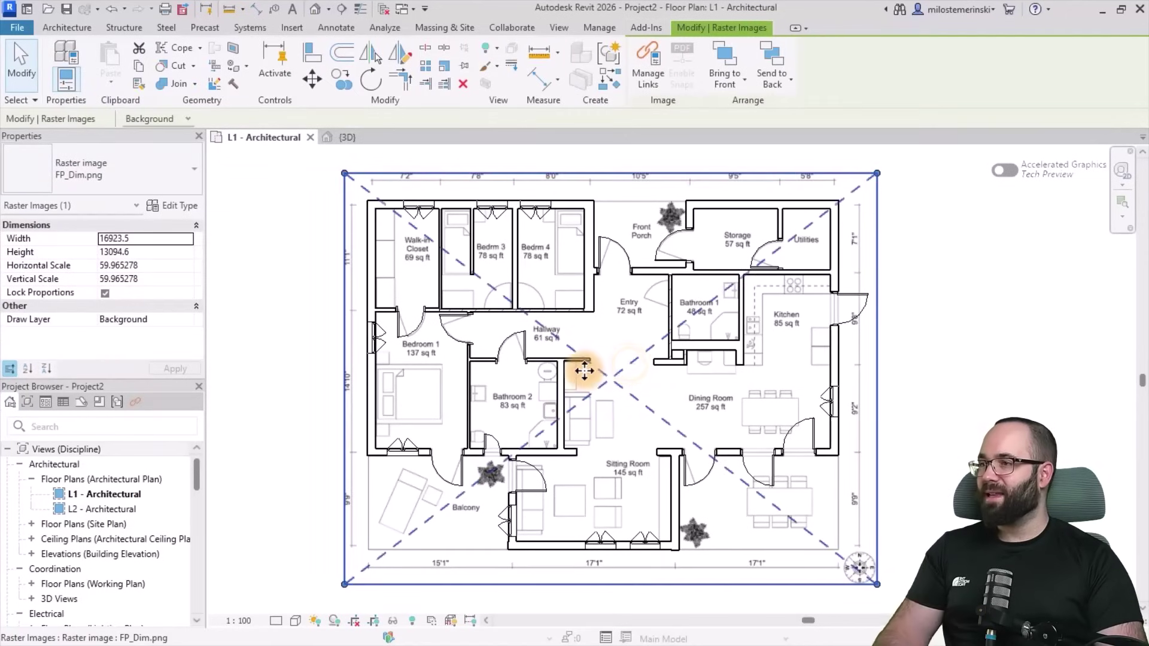
left_click(652, 25)
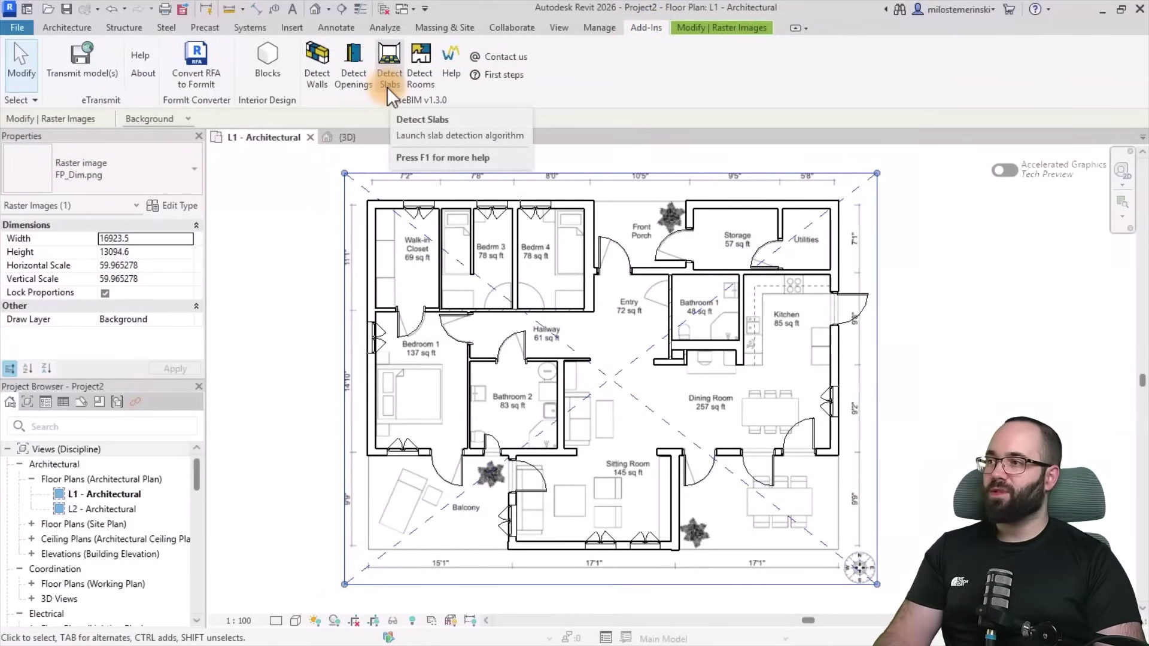
left_click(388, 72)
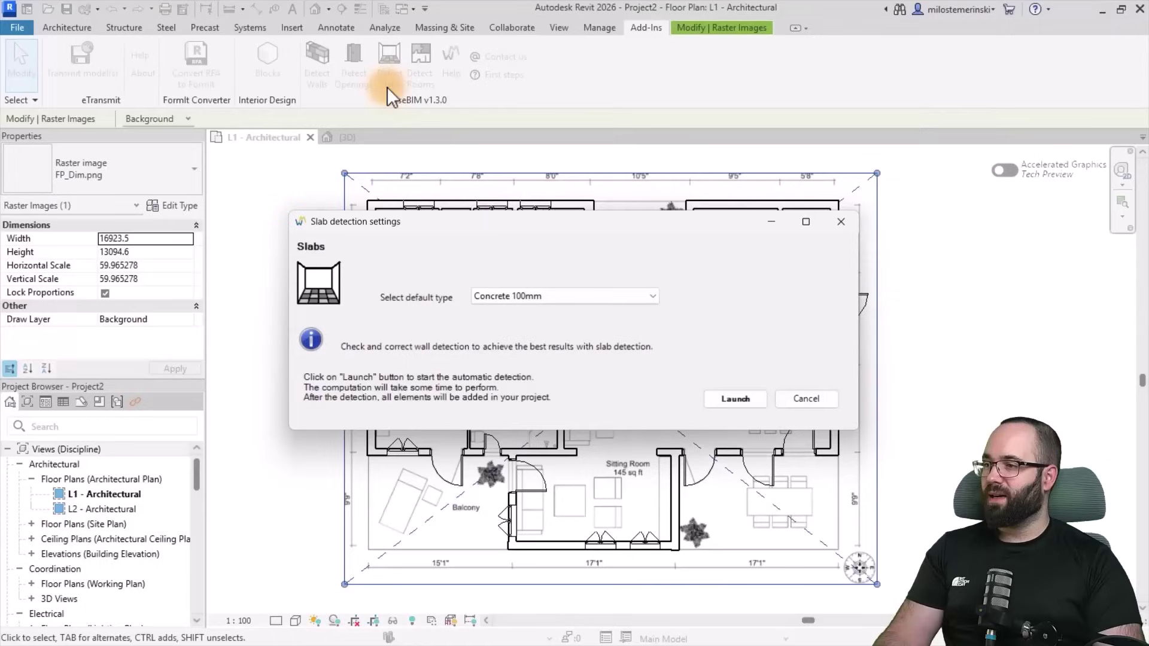
left_click(491, 297)
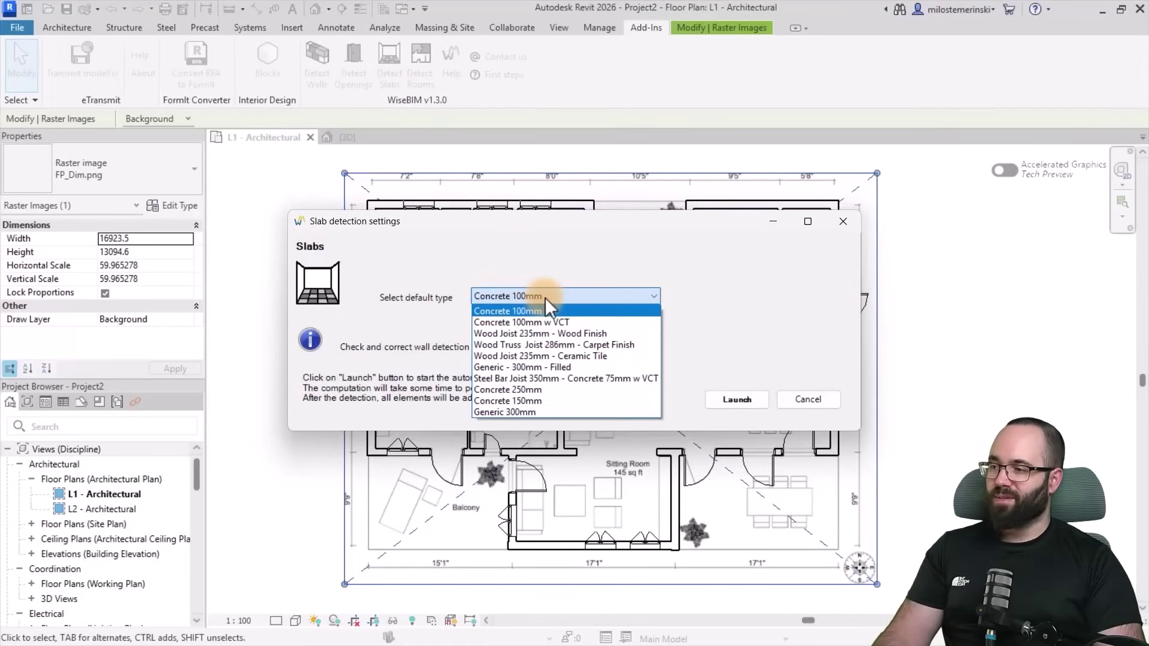
left_click(516, 411)
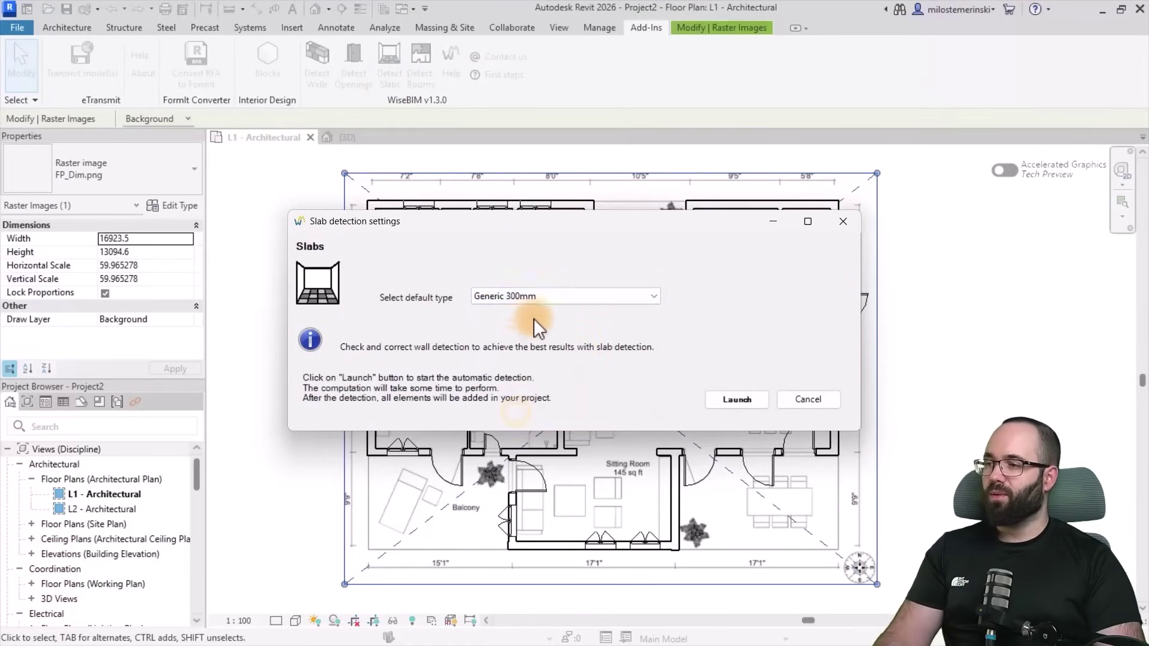
left_click(732, 397)
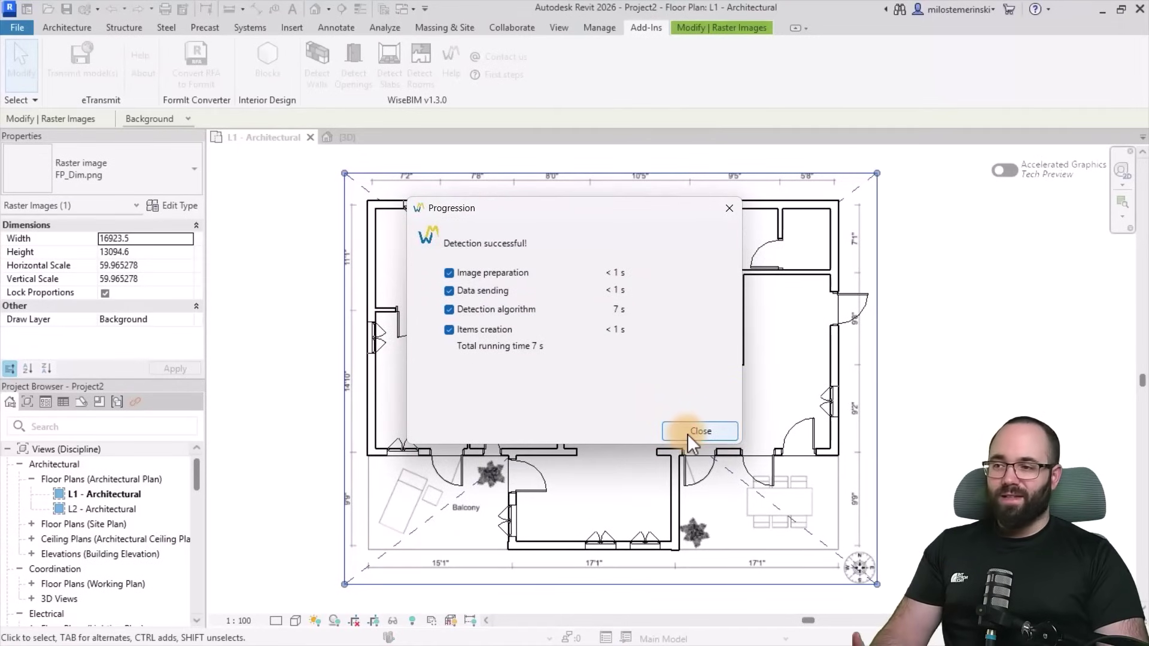
Dismiss the results report and orbit the 3D view to see the floor's underside
left_click(699, 431)
left_click(340, 137)
mouse_move(645, 365)
middle_mouse_down("shift")
mouse_move(744, 544)
mouse_move(731, 321)
mouse_move(654, 328)
mouse_move(527, 277)
mouse_move(582, 526)
mouse_move(547, 580)
mouse_move(567, 531)
middle_mouse_up("shift")
Edit the floor slab's boundary and delete the jog lines on the outline's right
left_click(637, 368)
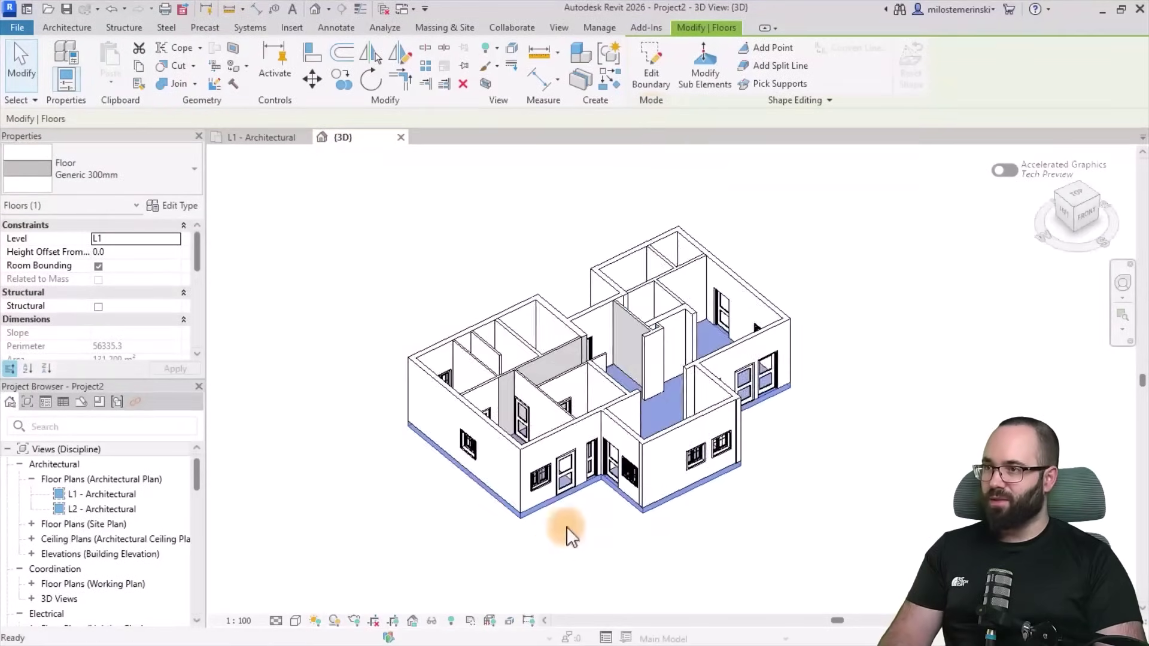
left_click(653, 75)
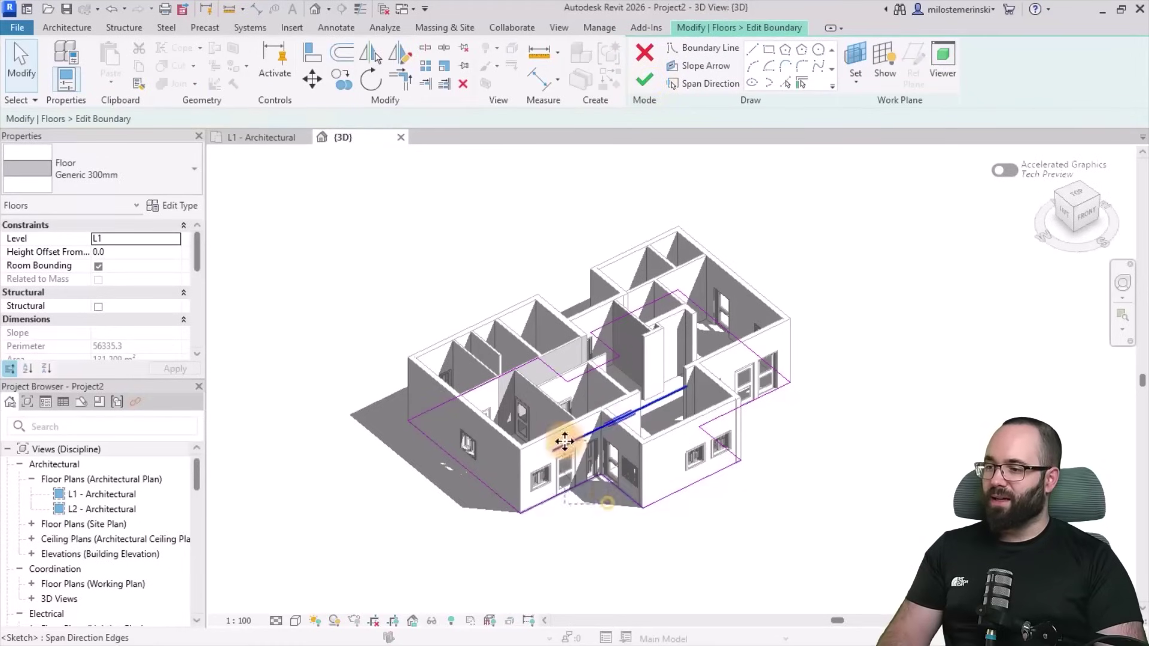
left_click_drag(753, 435, 664, 413)
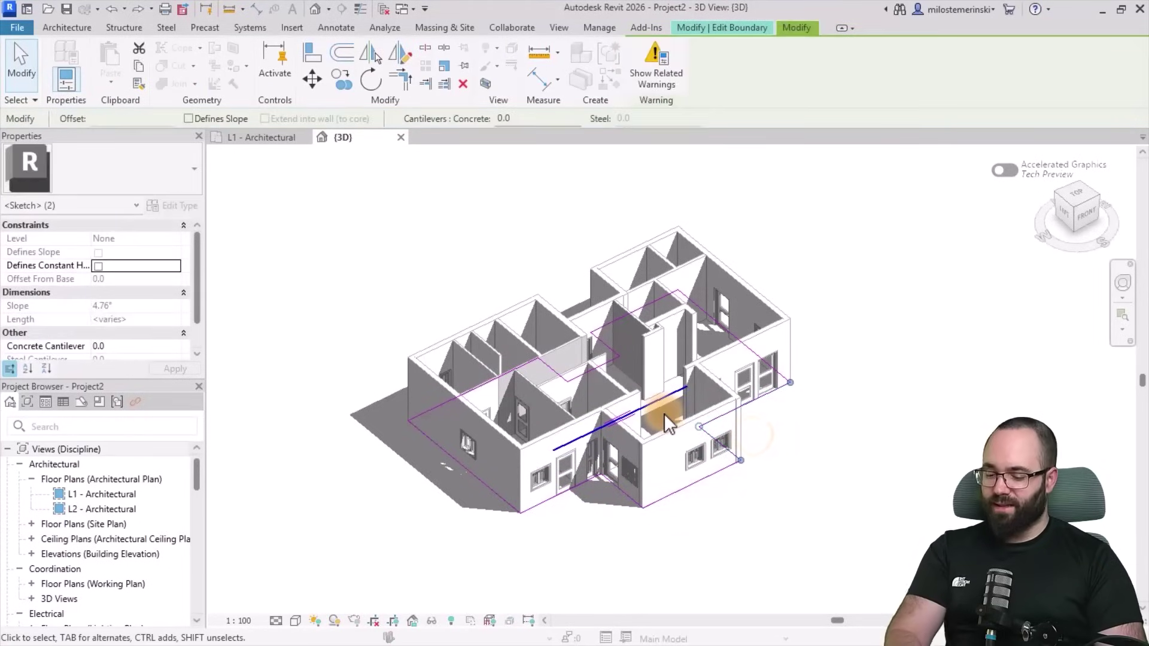
key("Delete")
left_click(630, 361)
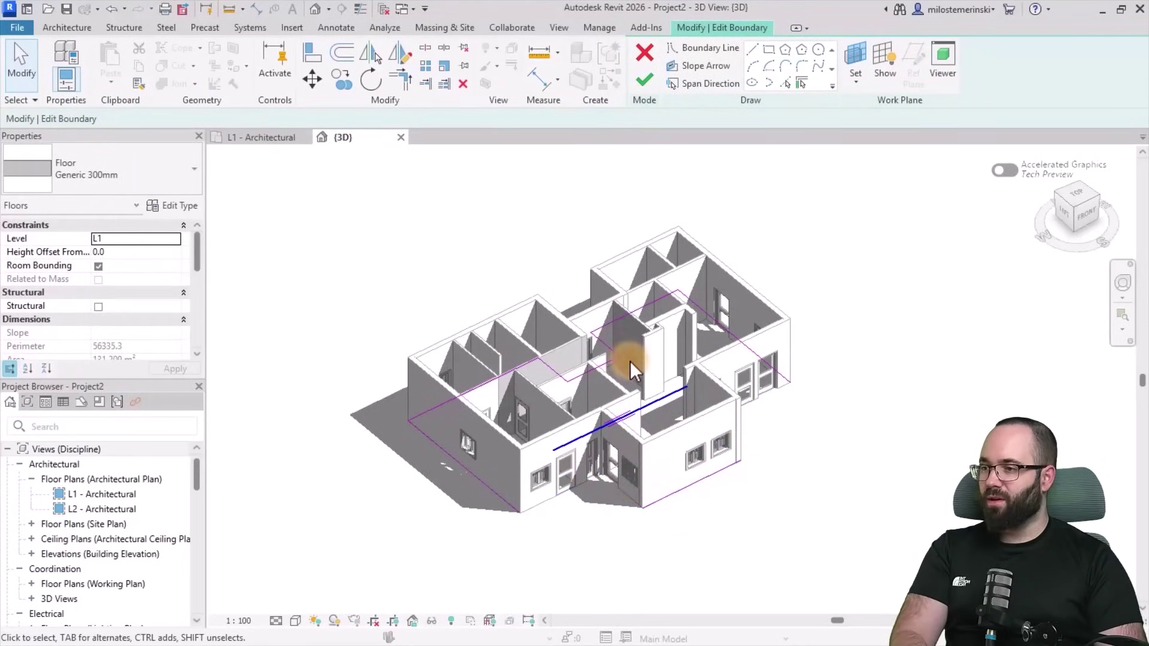
left_click(603, 380)
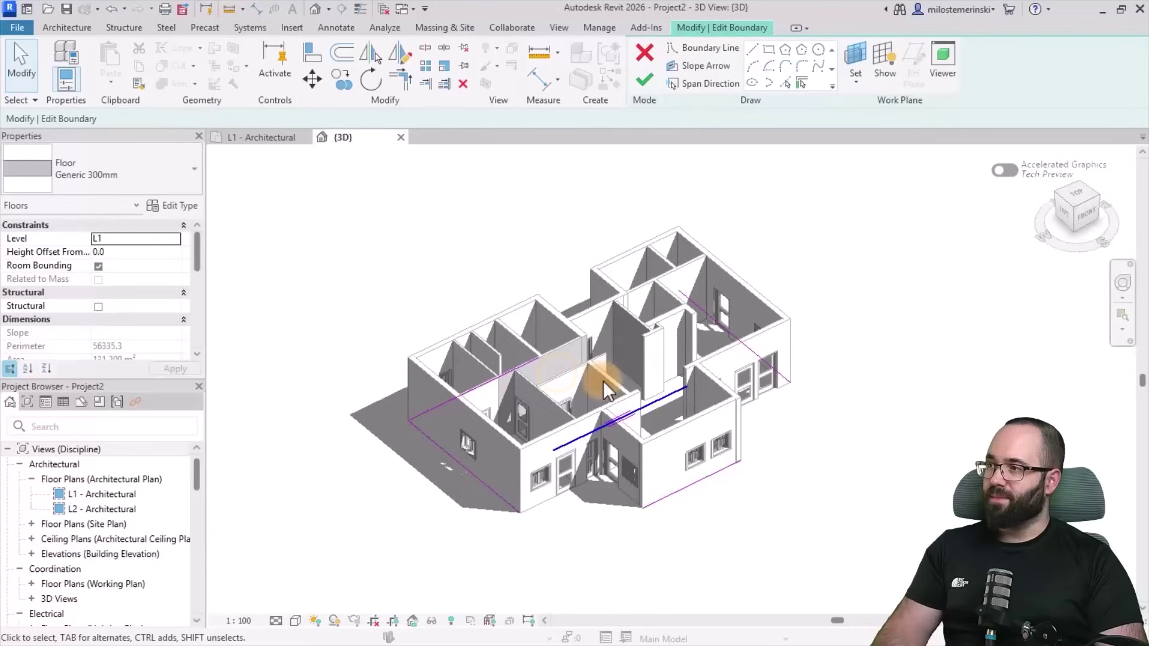
Trim/Extend the remaining outline lines to corners into a full rectangle and finish editing
left_click(399, 87)
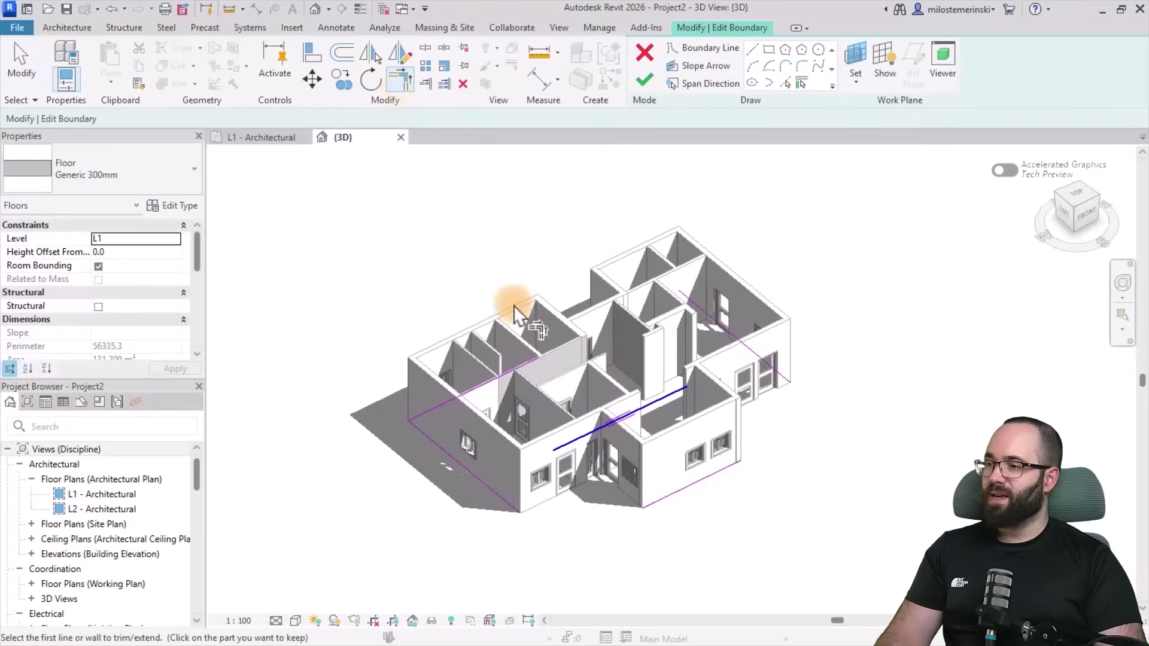
left_click(516, 367)
left_click(698, 303)
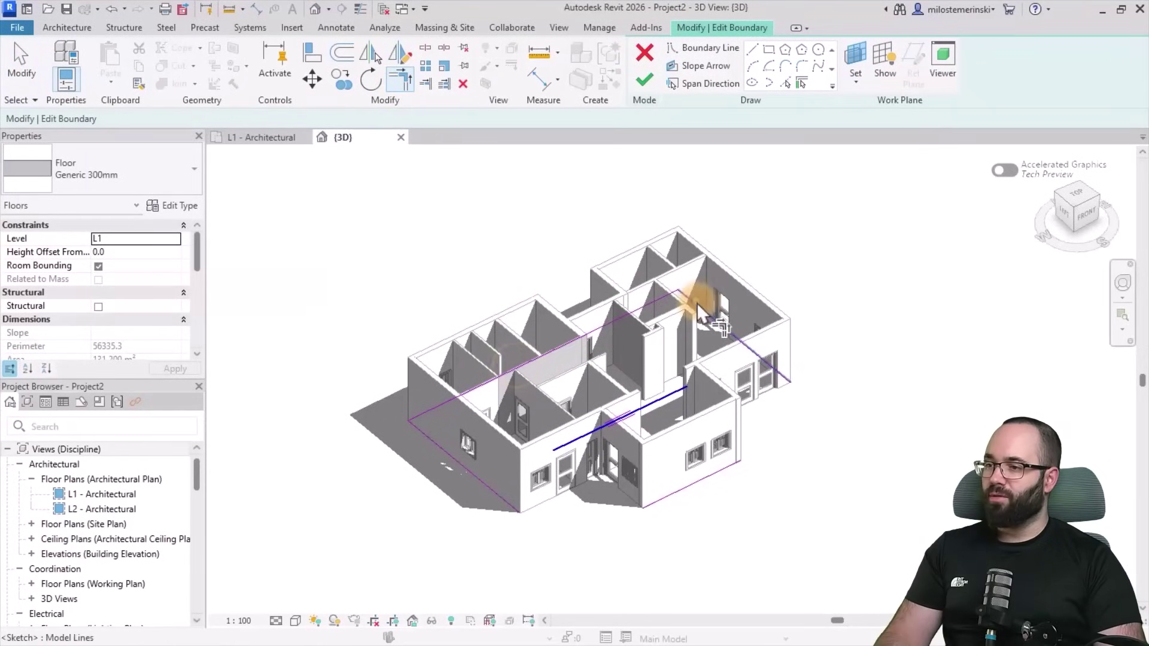
left_click(784, 378)
left_click(713, 476)
left_click(541, 506)
left_click(498, 501)
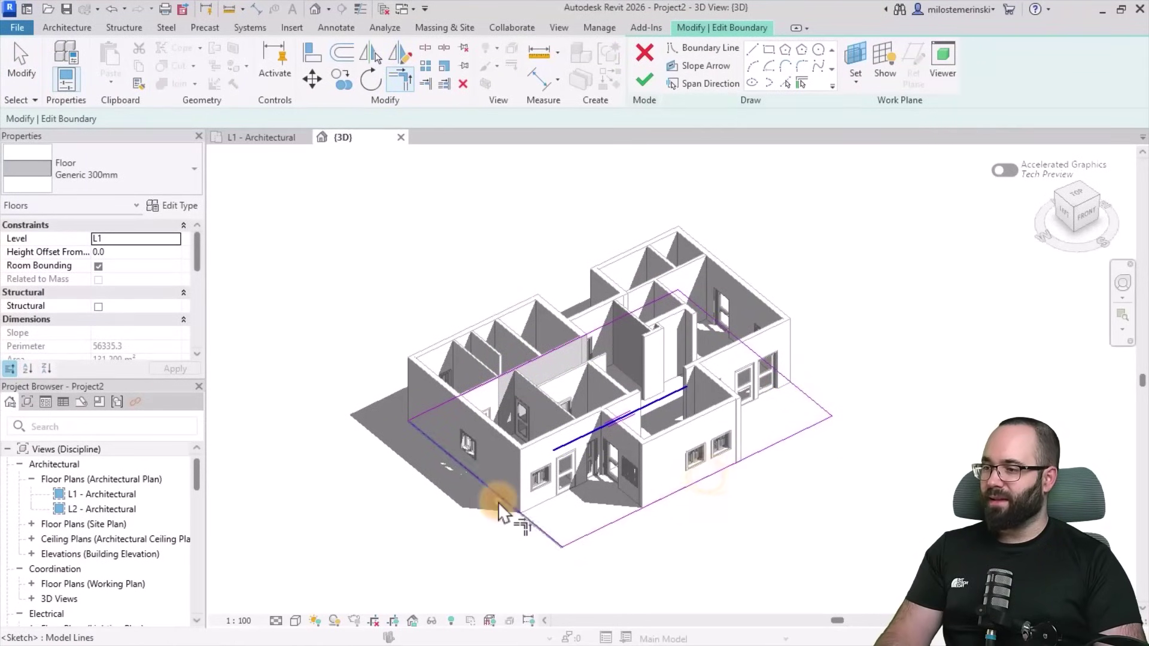
left_click(640, 84)
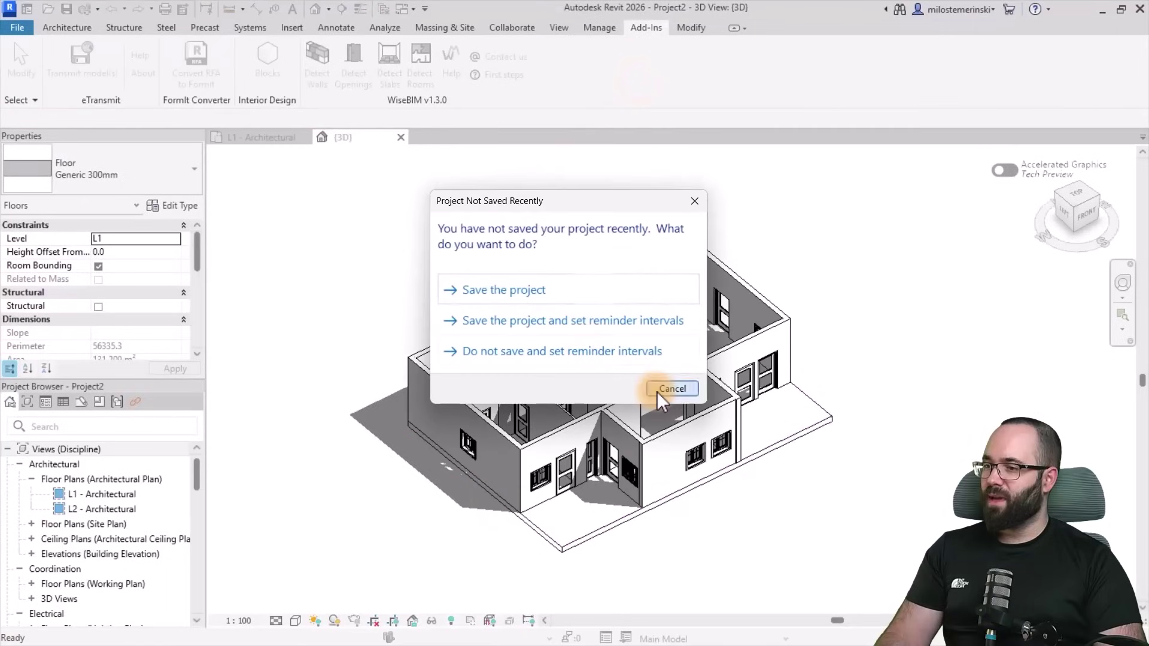
Skip saving and orbit the 3D view to inspect the extended slab
left_click(666, 389)
left_click(298, 136)
left_click(753, 534)
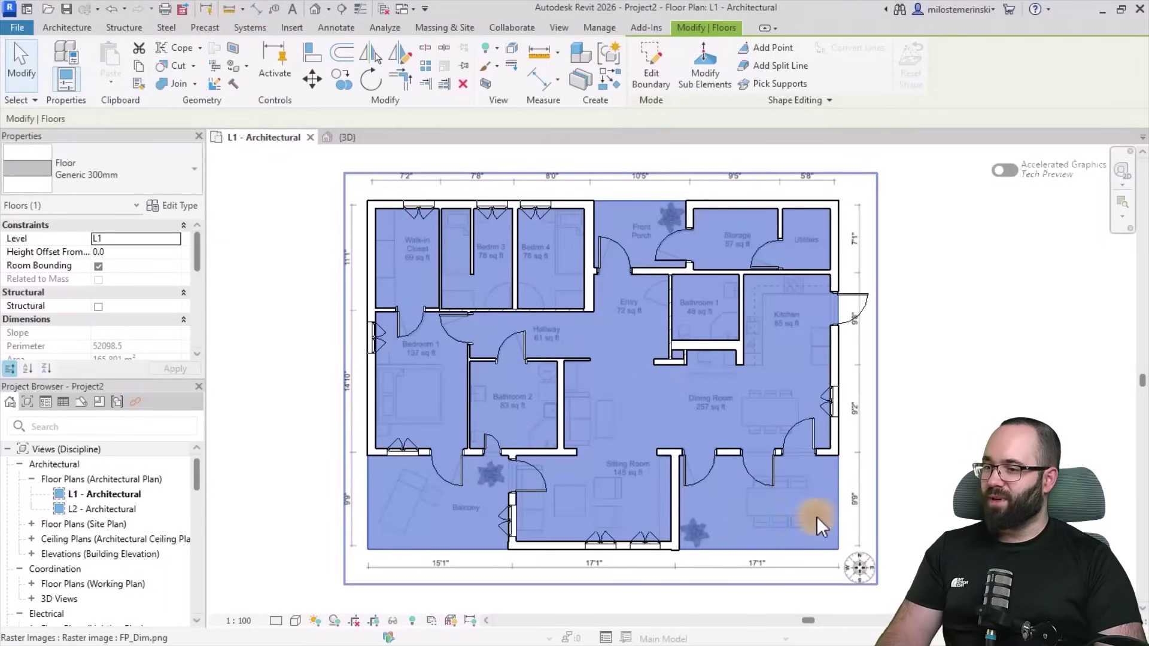
left_click(346, 136)
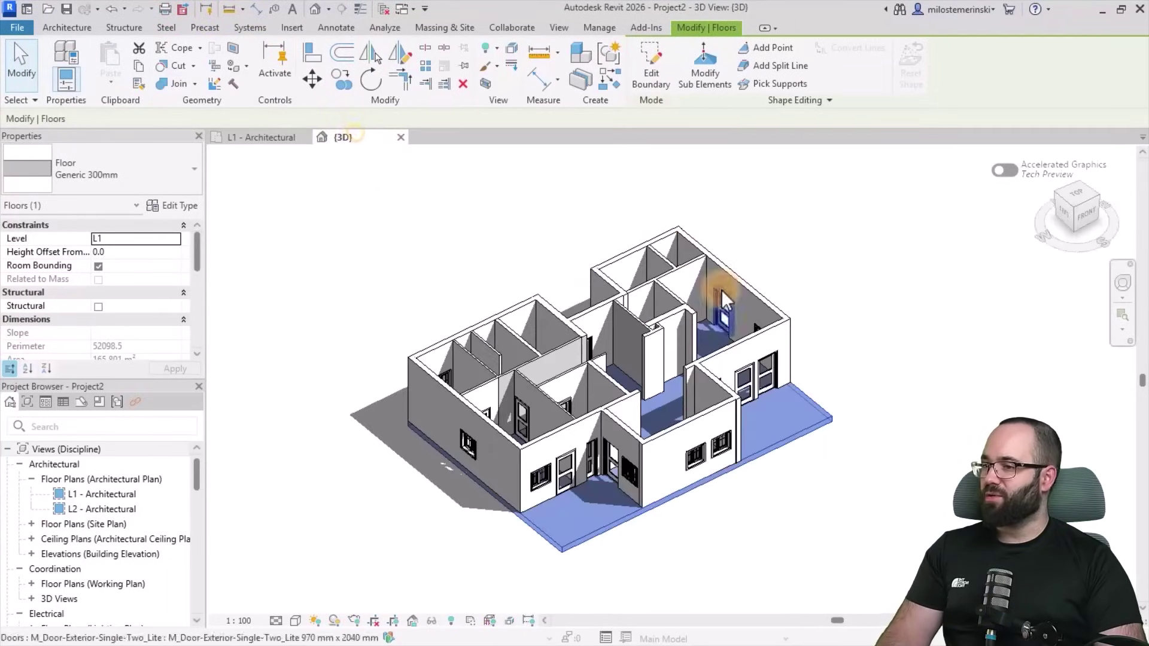
left_click(808, 538)
mouse_move(808, 538)
middle_mouse_down("shift")
mouse_move(569, 475)
mouse_move(765, 544)
mouse_move(826, 526)
mouse_move(790, 526)
middle_mouse_up("shift")
Run WiseBIM Detect Rooms on the L1 - Architectural plan to place rooms 100–109
left_click(260, 137)
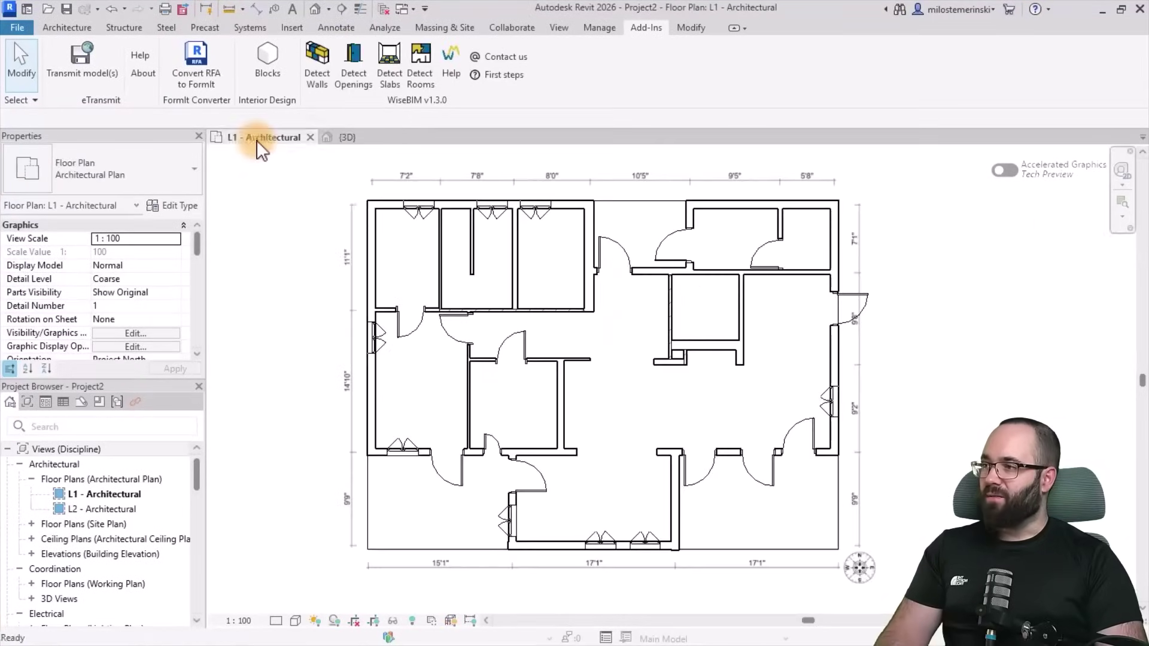
left_click(423, 78)
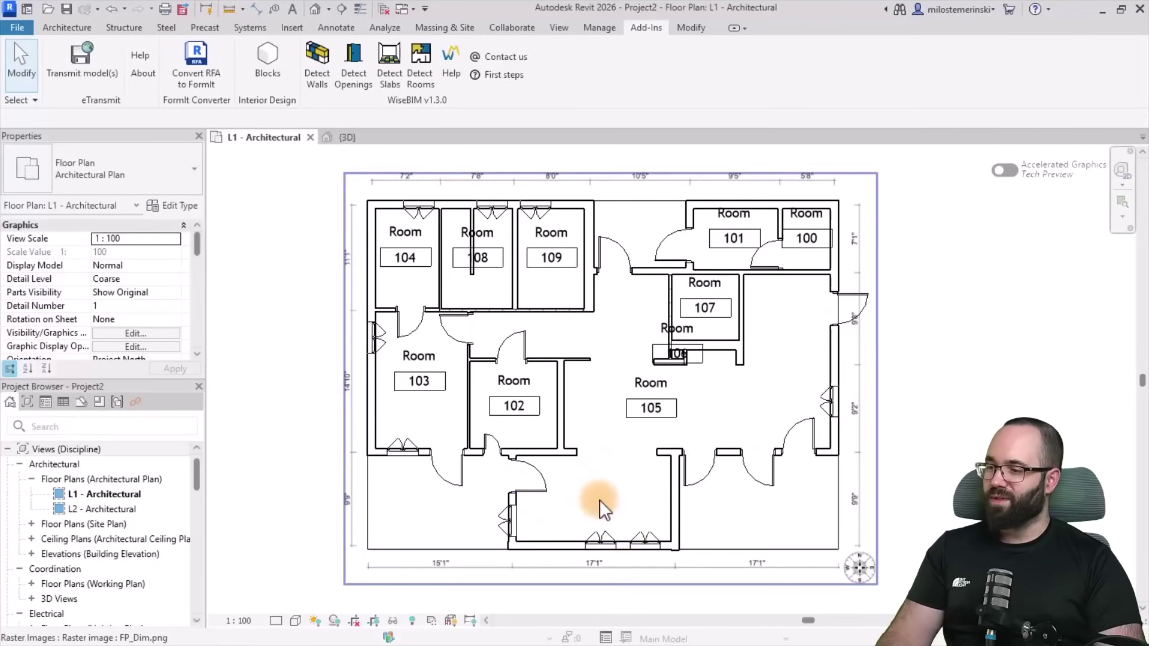
Switch the L1 plan to Hidden Line and select room 105 to see its 57.711 m² extent
left_click(276, 621)
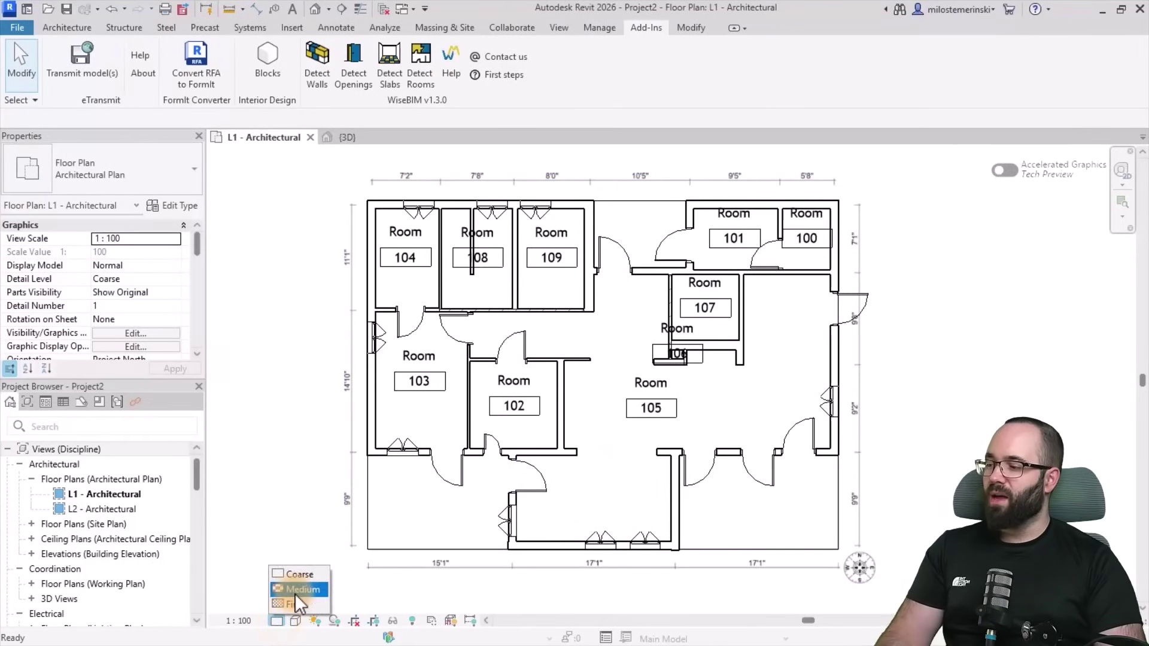
left_click(295, 619)
left_click(310, 540)
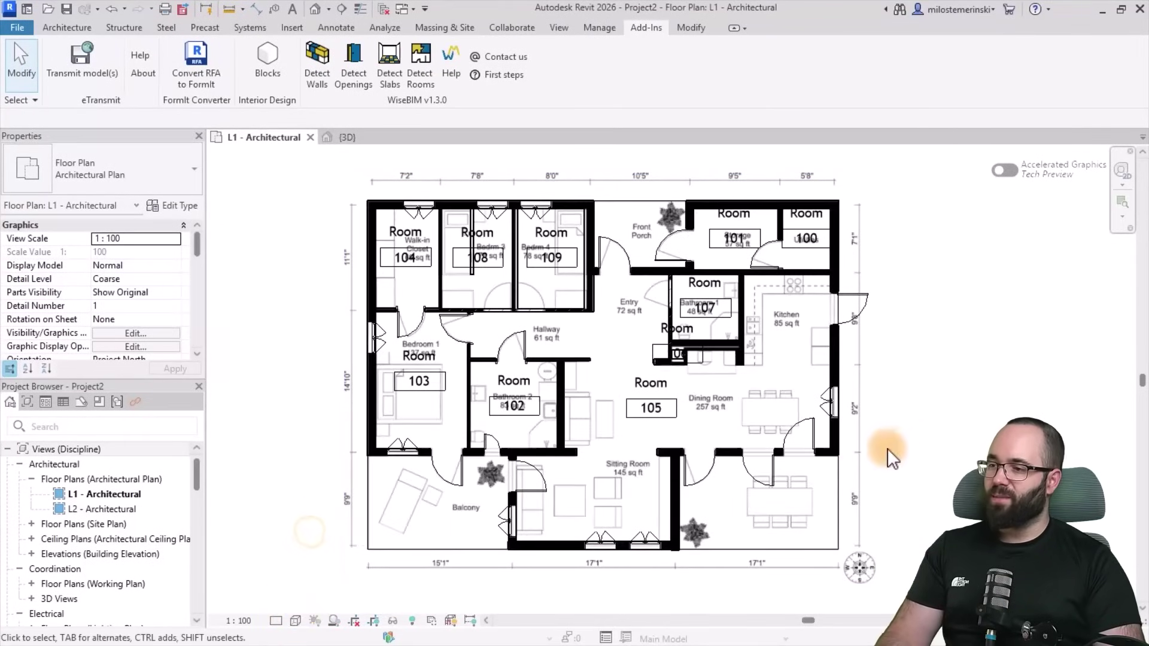
scroll(710, 416, "up", 2)
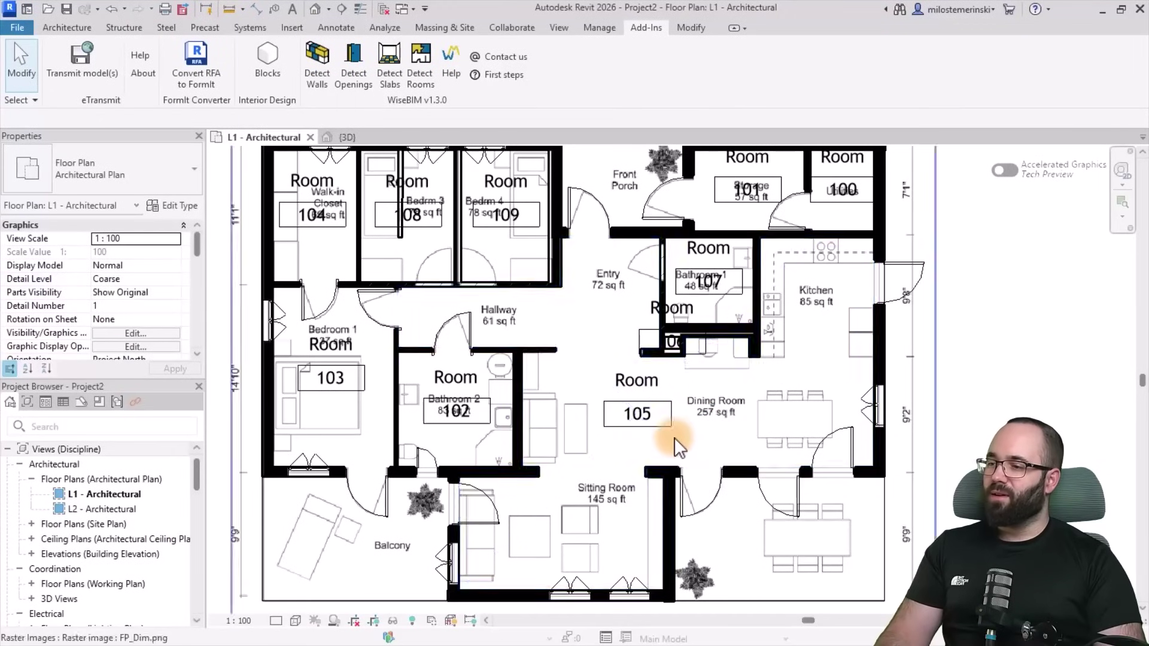
left_click(627, 419)
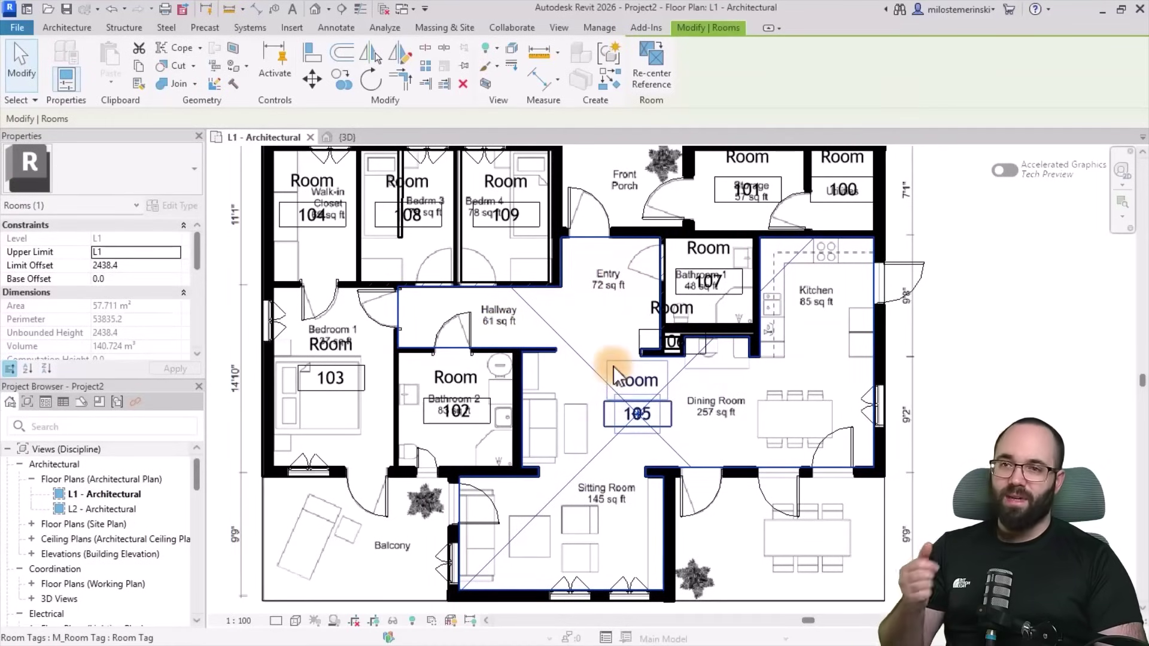
Draw Room Separator lines across the kitchen and sitting-room openings, shrinking room 105 to 36.113 m²
left_click(67, 28)
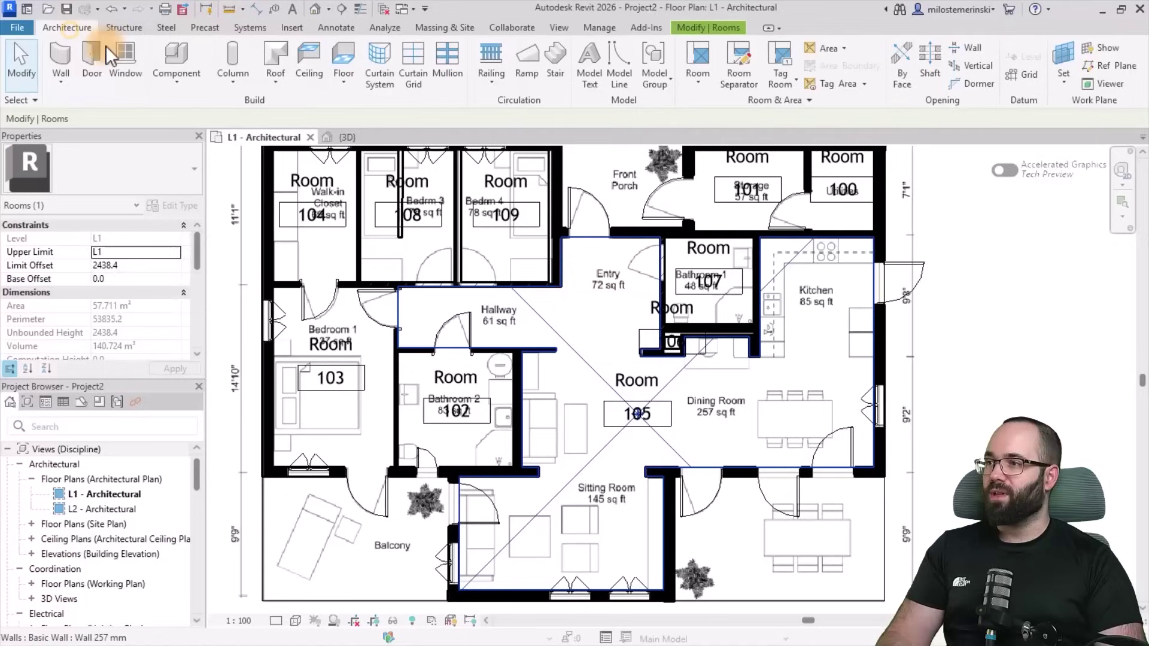
left_click(741, 79)
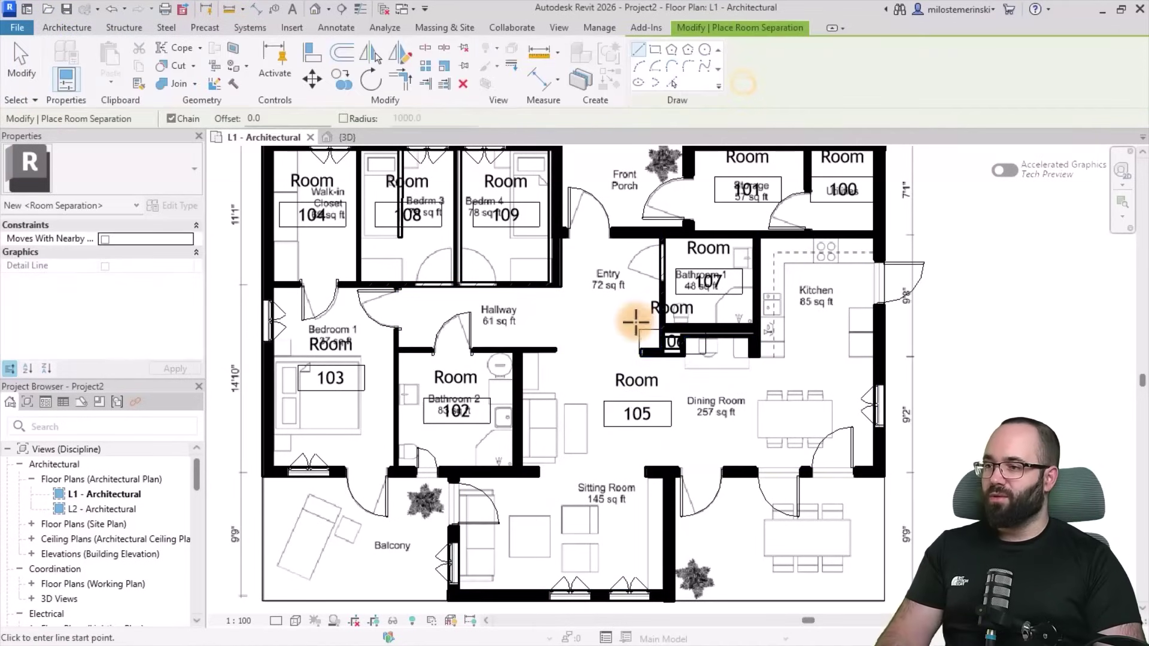
left_click(879, 357)
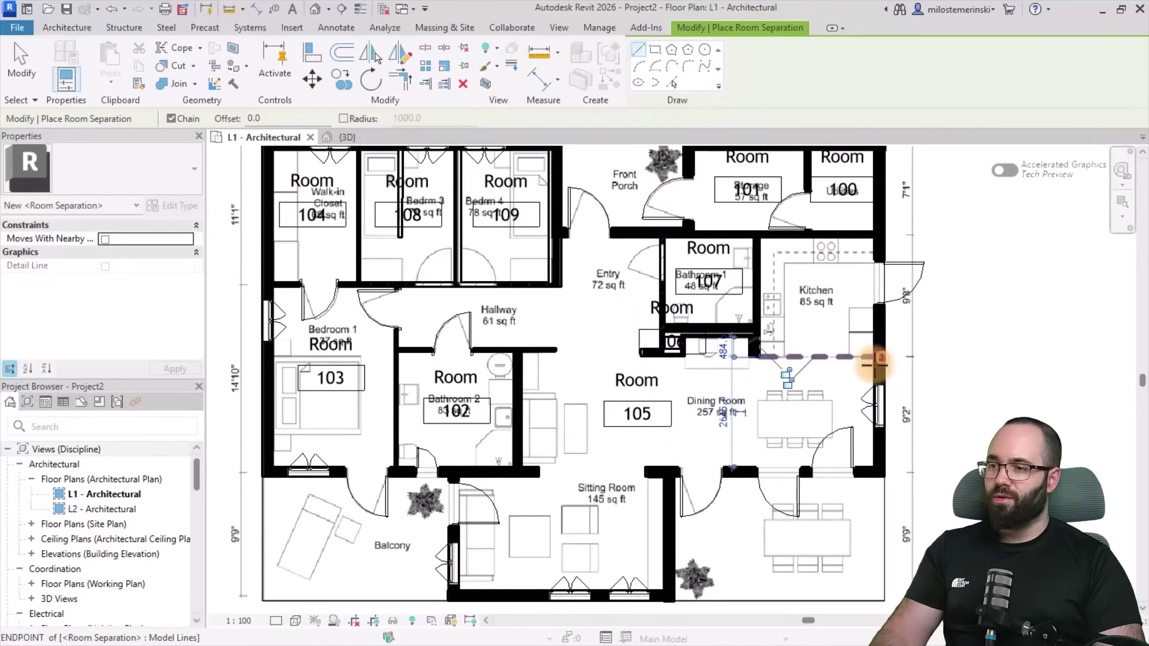
left_click(743, 358)
key("Escape")
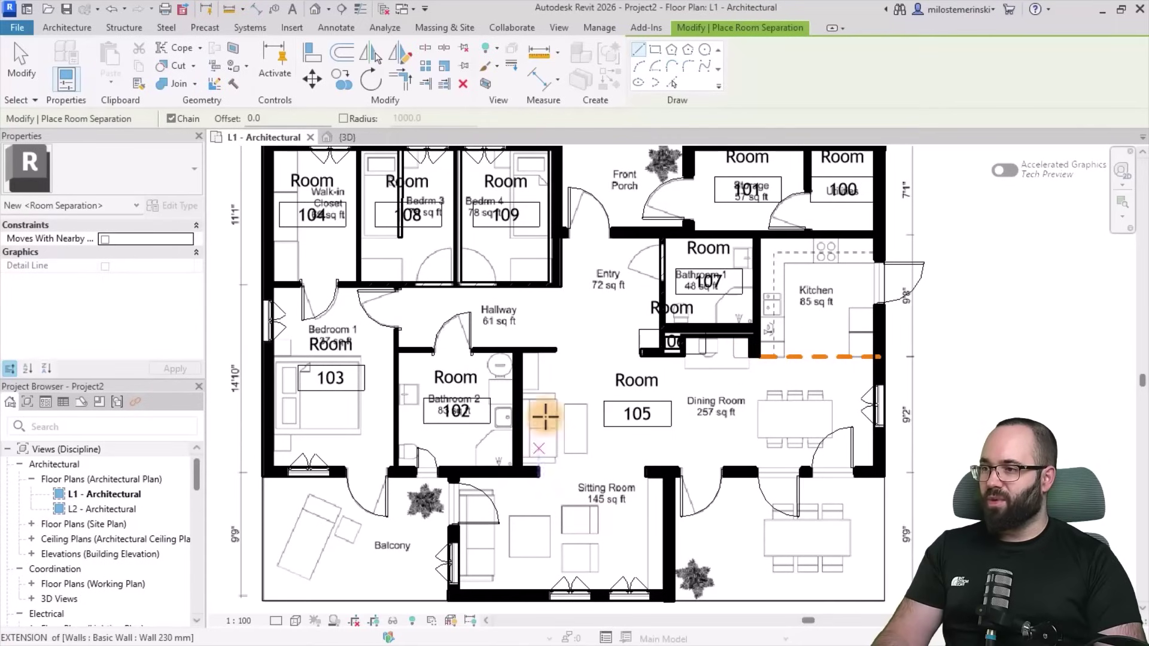
left_click(538, 474)
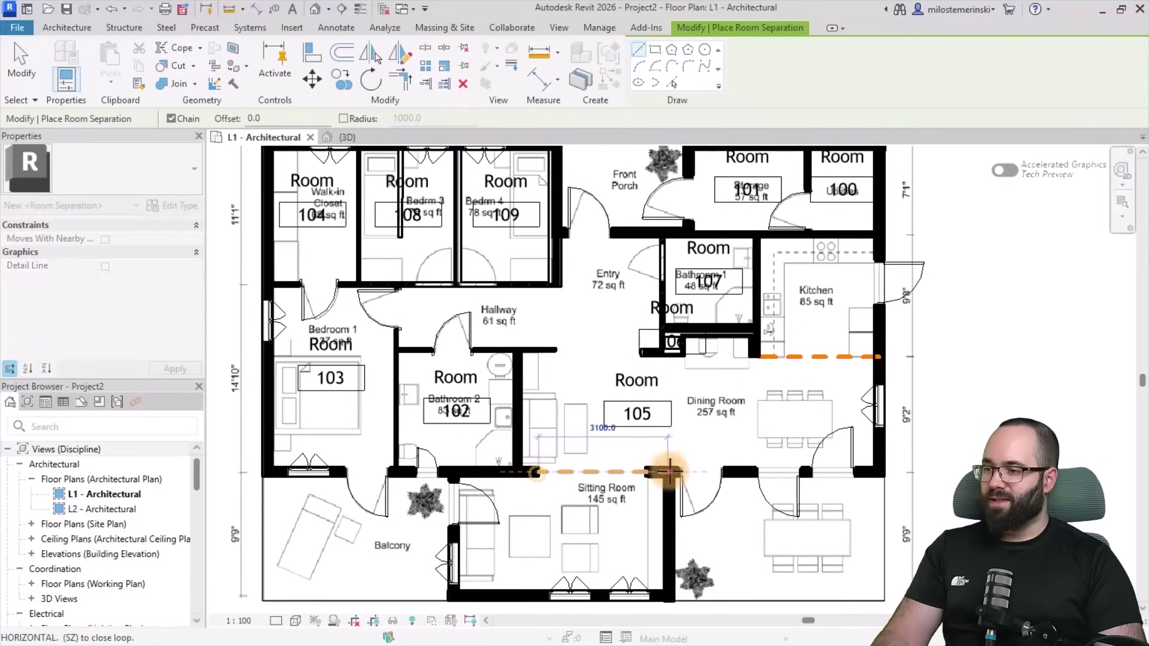
left_click(662, 472)
key("Escape")
key("Escape")
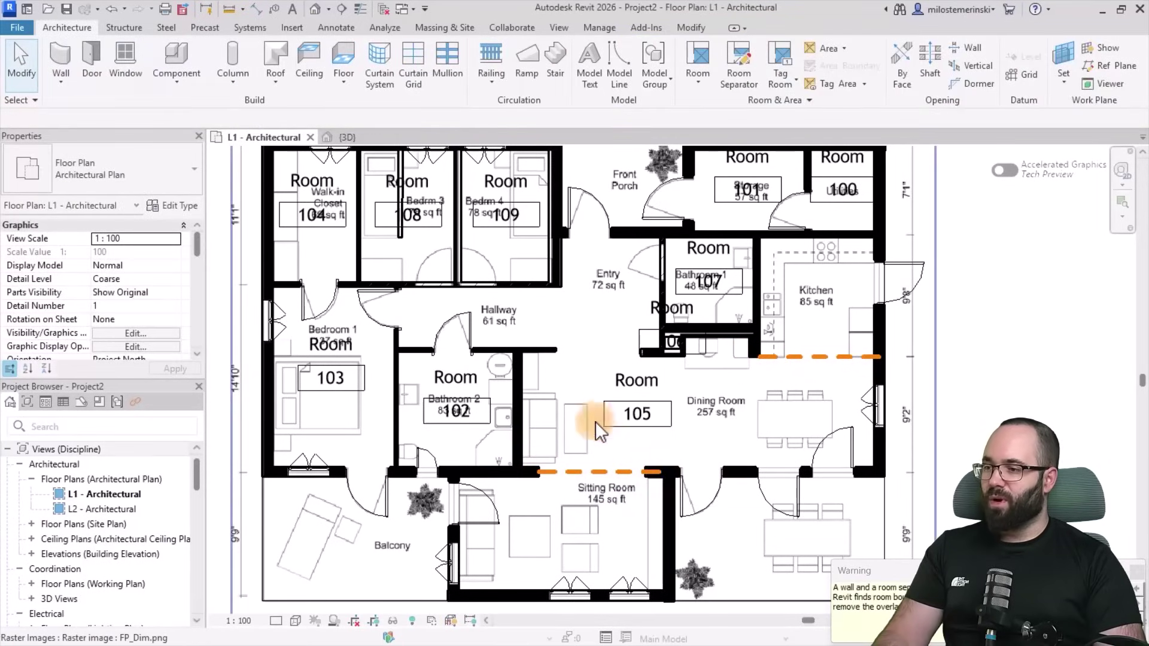
left_click(607, 444)
scroll(732, 390, "down", 2)
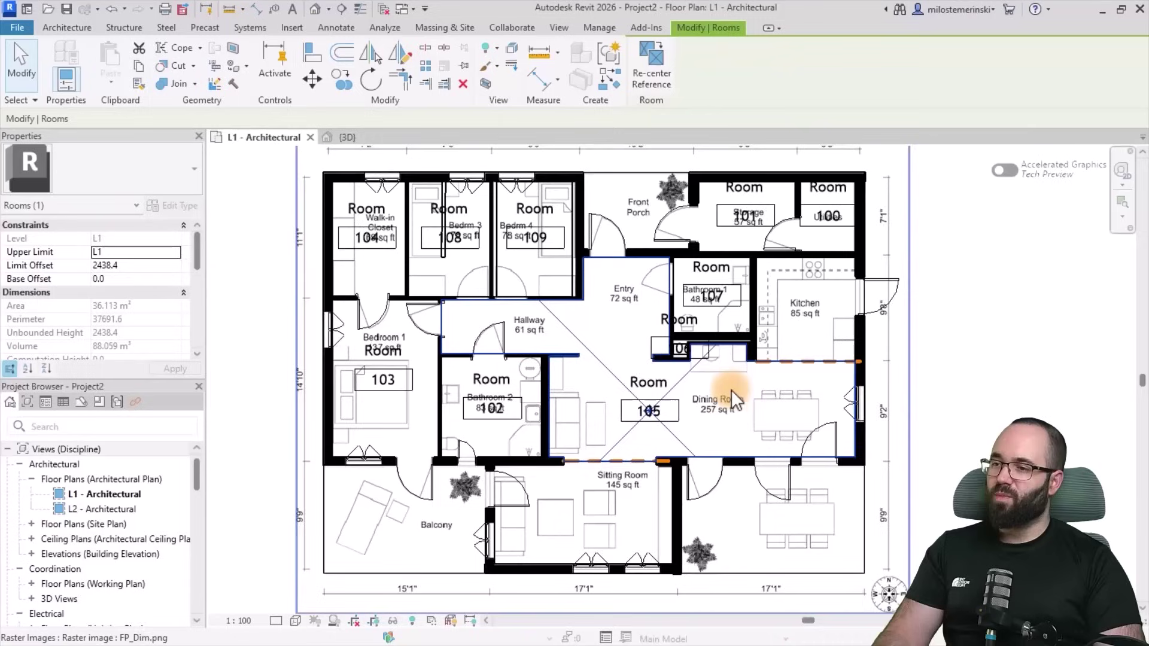
key("Escape")
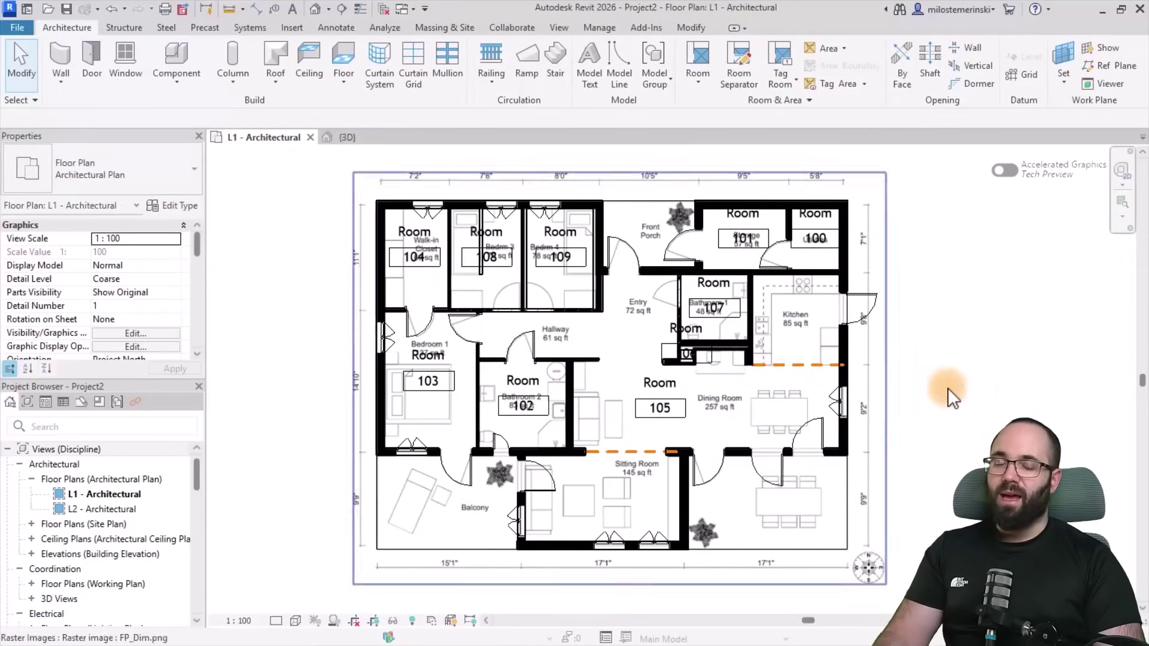
Open the {3D} view and orbit to review the imported floor-plan drawing
left_click(346, 139)
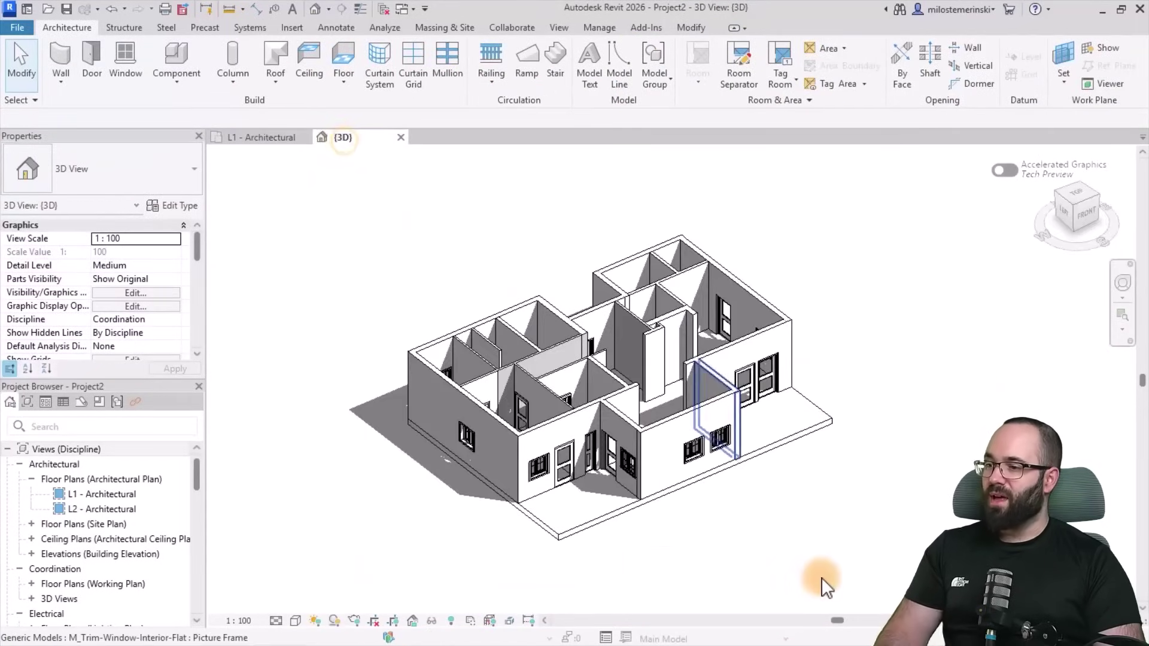
middle_click_drag(820, 579, 723, 547, "shift")
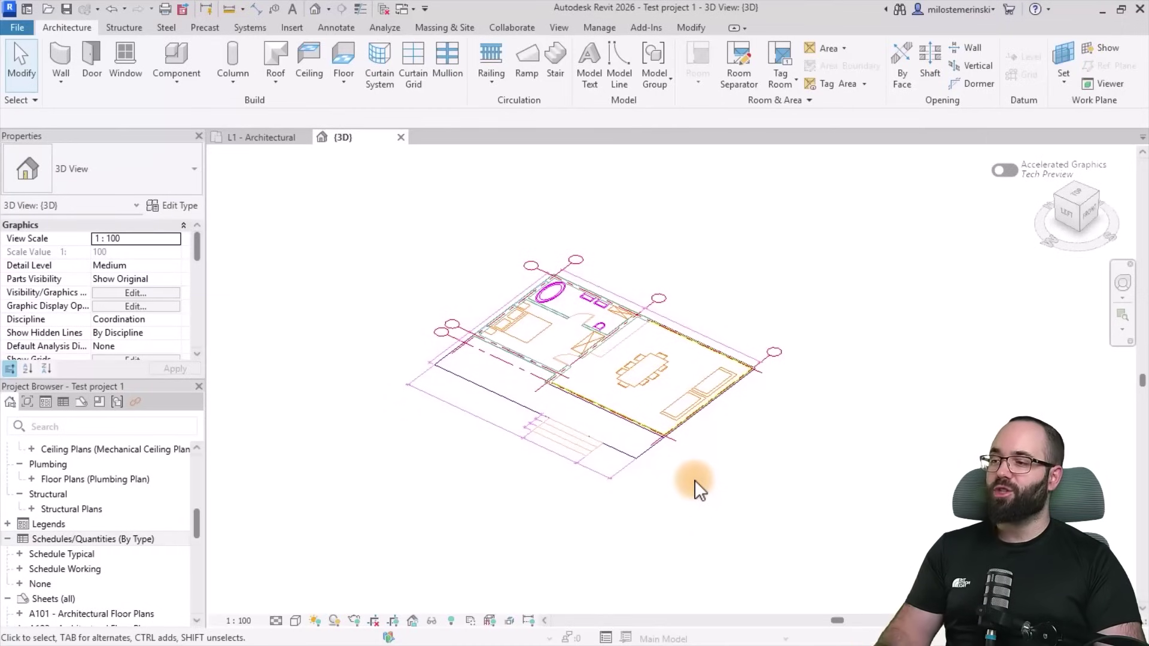
Run WiseBIM Detect Walls on the imported plan from L1, creating 10 walls, and check them in 3D
left_click(655, 444)
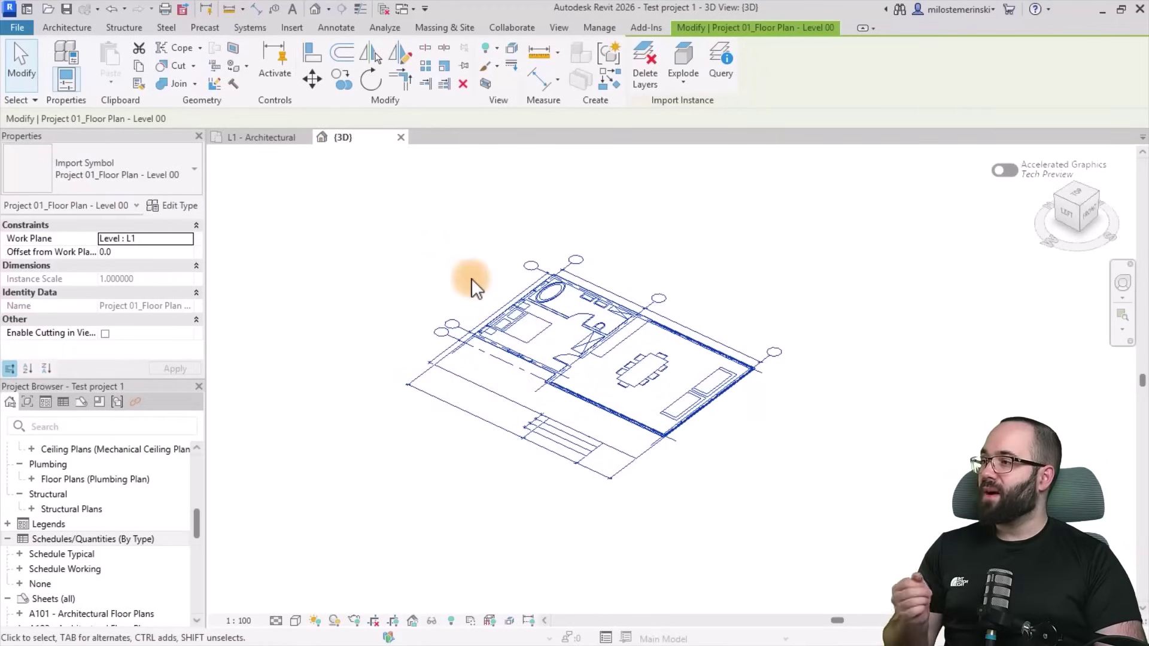
left_click(270, 139)
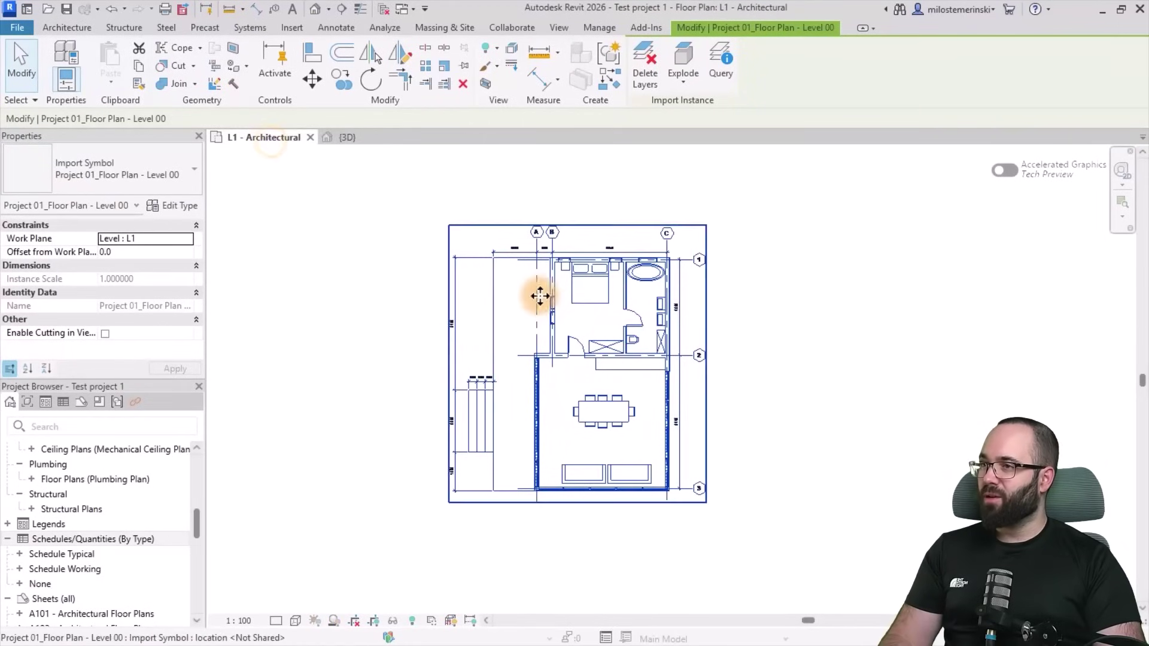
left_click(647, 29)
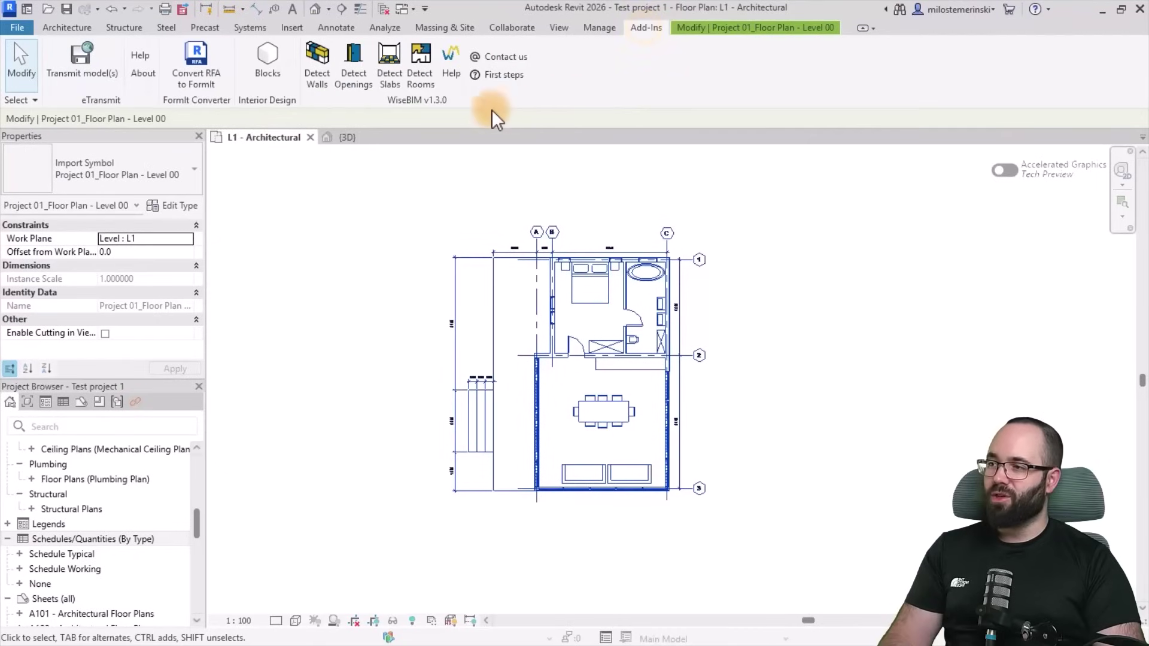
left_click(317, 83)
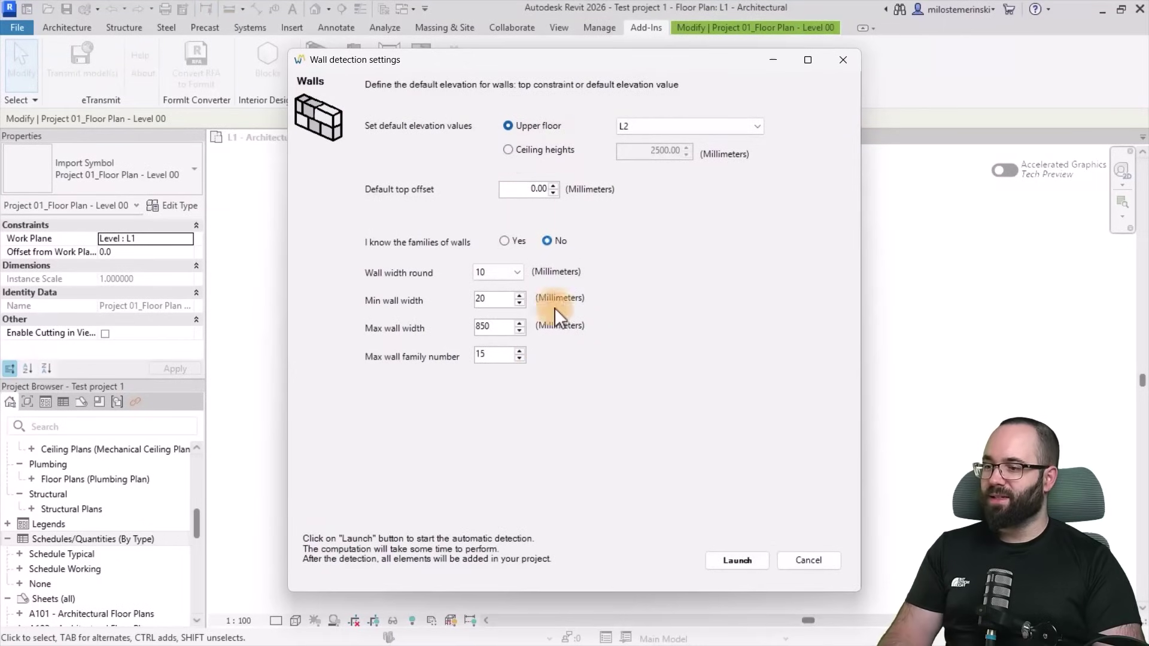
left_click(737, 563)
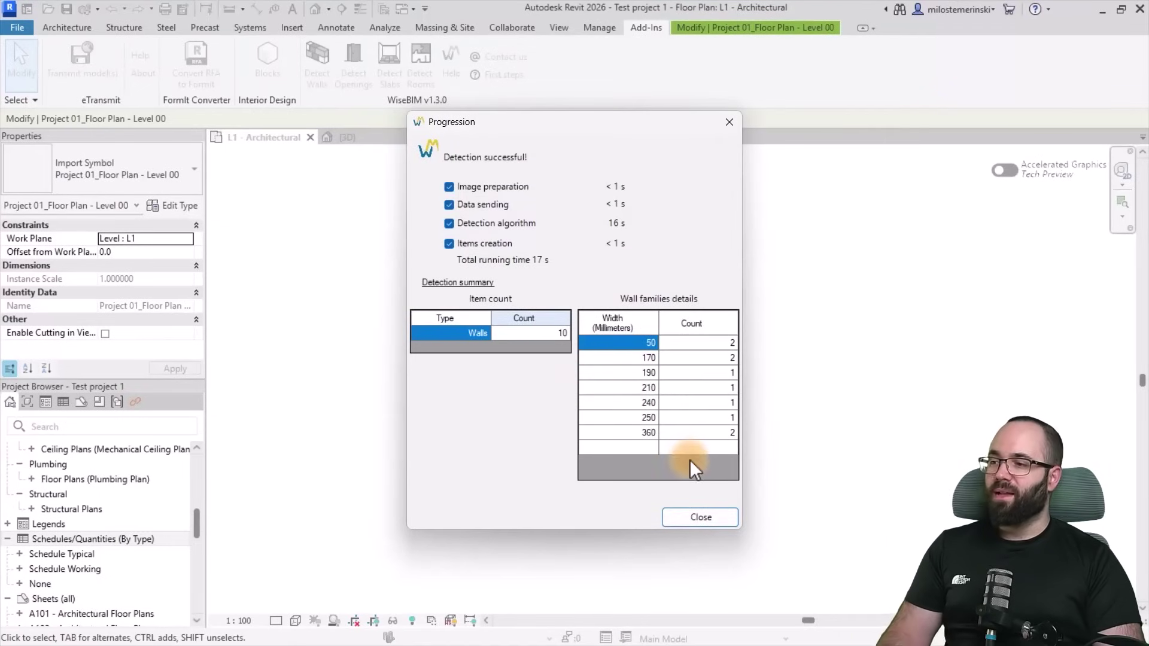
left_click(698, 516)
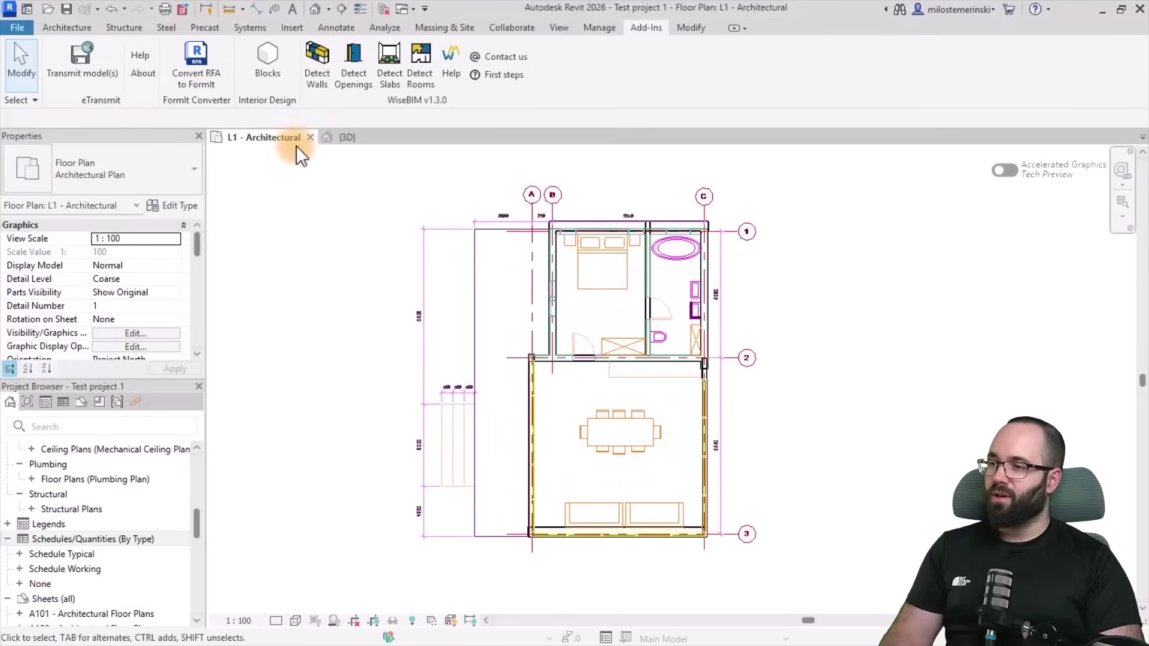
left_click(345, 137)
mouse_move(842, 513)
middle_mouse_down("shift")
mouse_move(623, 501)
mouse_move(870, 610)
mouse_move(773, 498)
middle_mouse_up("shift")
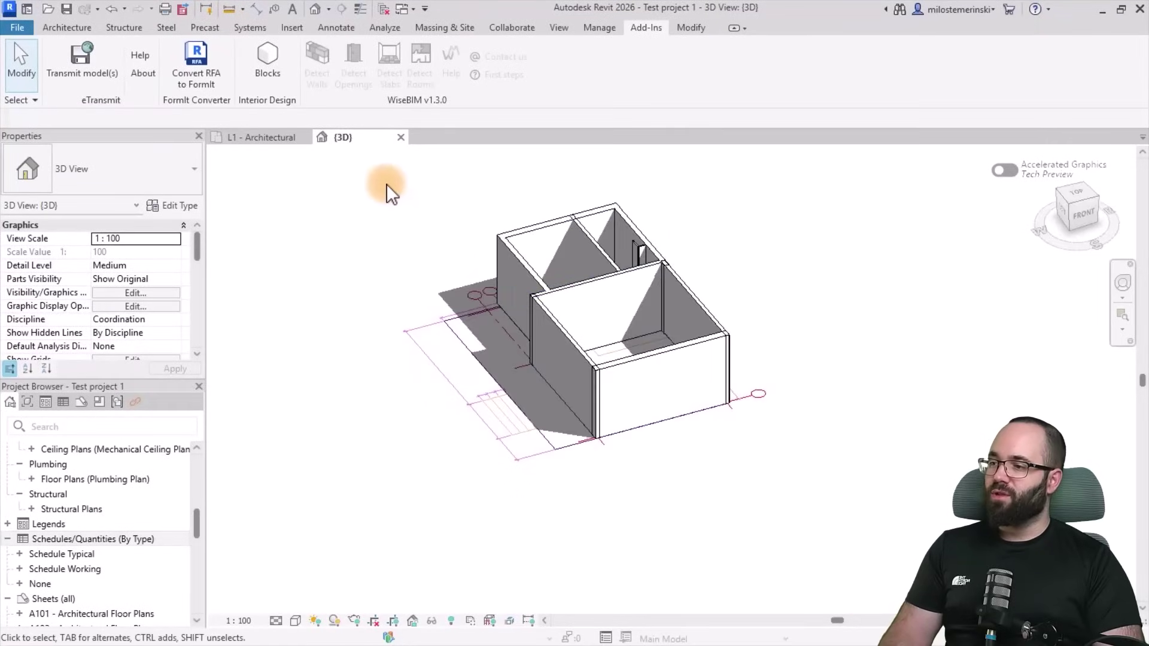
Back on the L1 plan, switch the view to the Hidden Line visual style
left_click(267, 138)
scroll(495, 395, "up", 4)
left_click(494, 390)
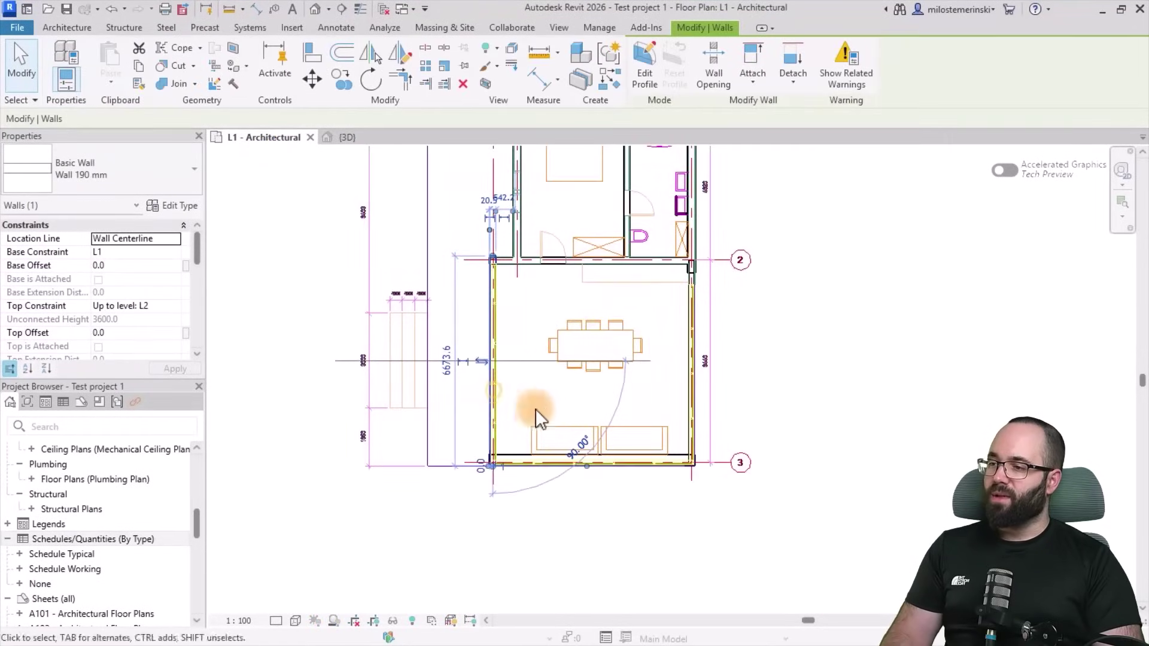
left_click(690, 413, "ctrl")
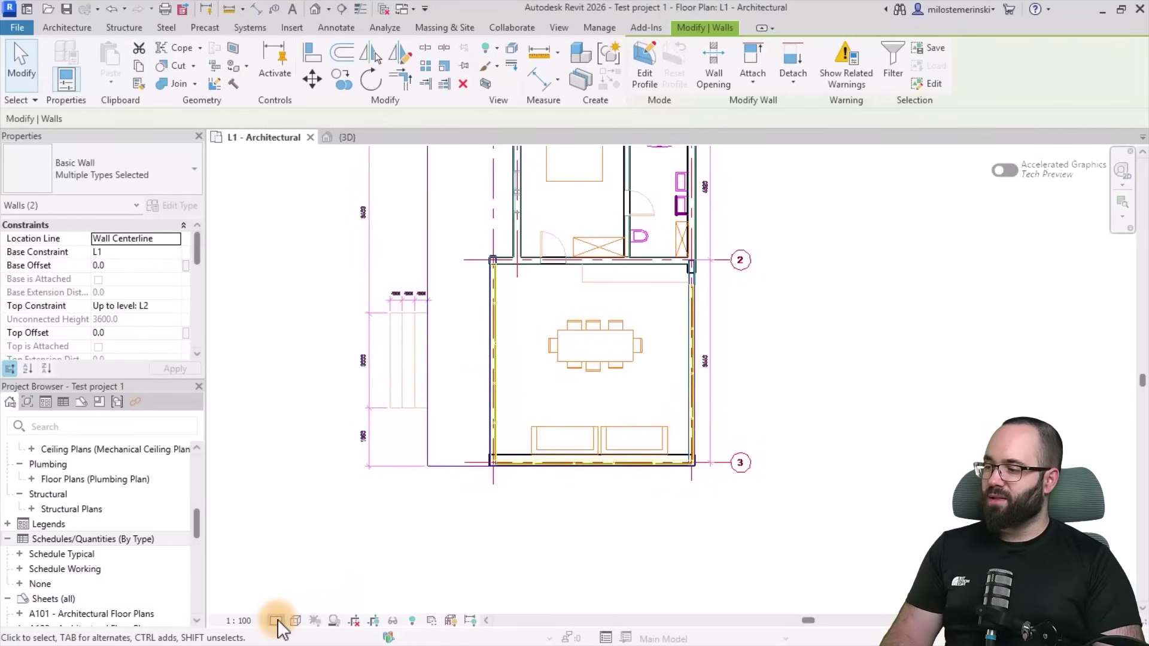
left_click(293, 620)
left_click(315, 547)
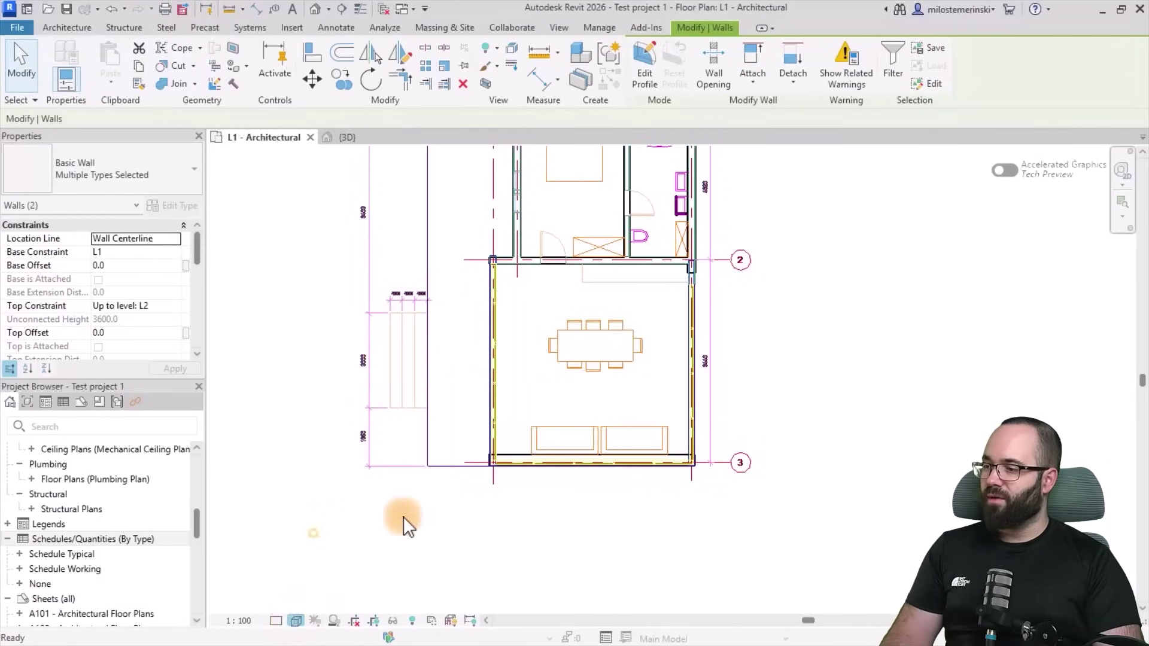
scroll(555, 398, "up", 3)
scroll(455, 421, "down", 3)
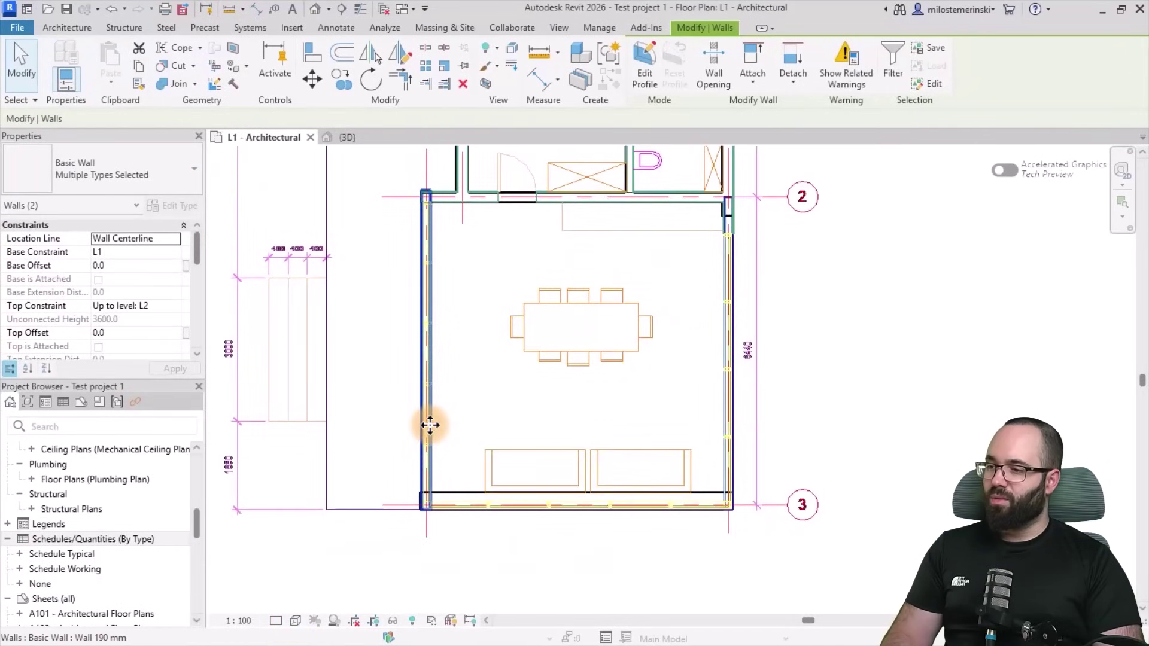
Change the lower room's left and bottom walls to M_Storefront curtain walls
left_click(429, 423)
left_click(612, 490, "ctrl")
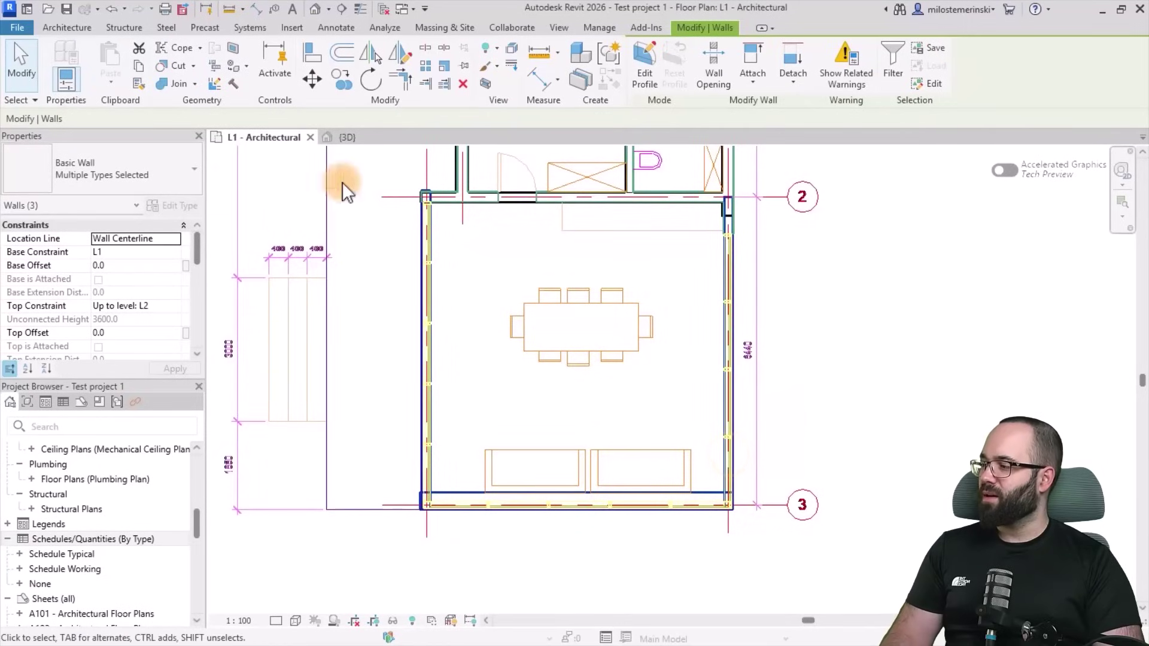
left_click(127, 179)
scroll(70, 456, "down", 10)
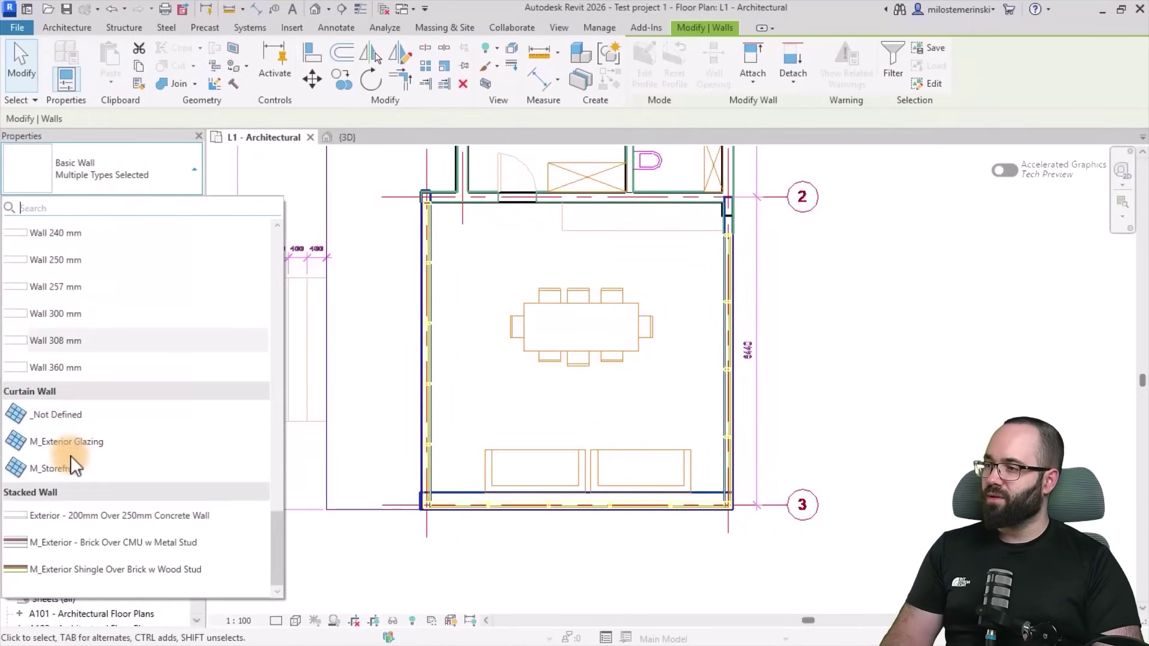
left_click(916, 406)
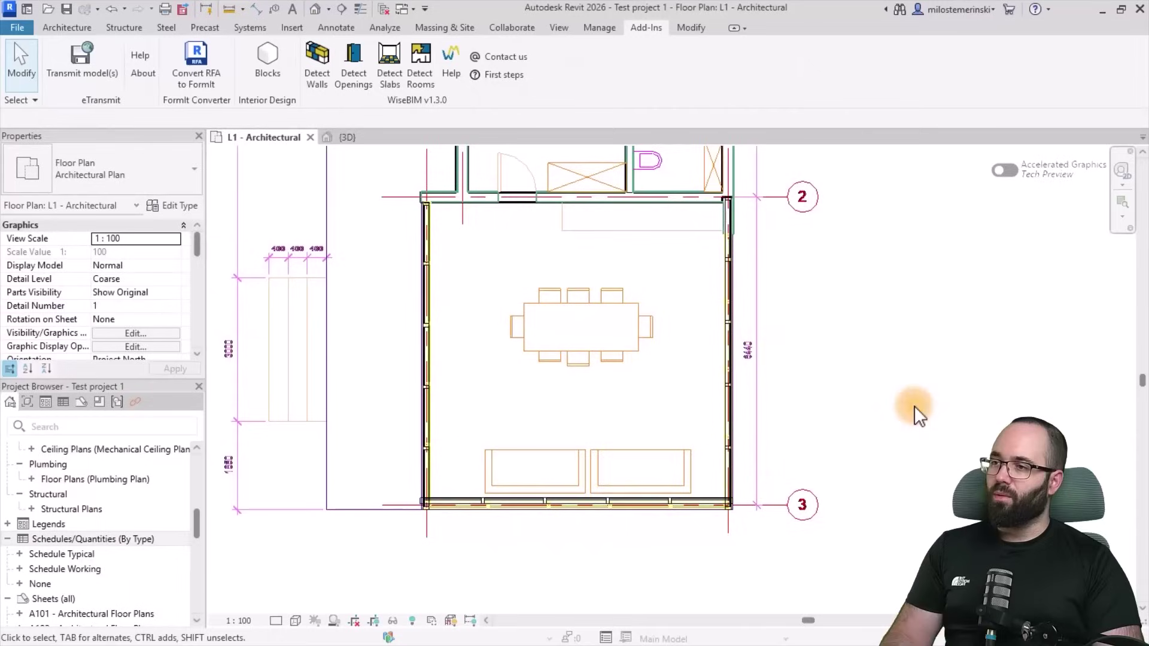
Drag the right curtain wall's top end down to the room corner
left_click(728, 239)
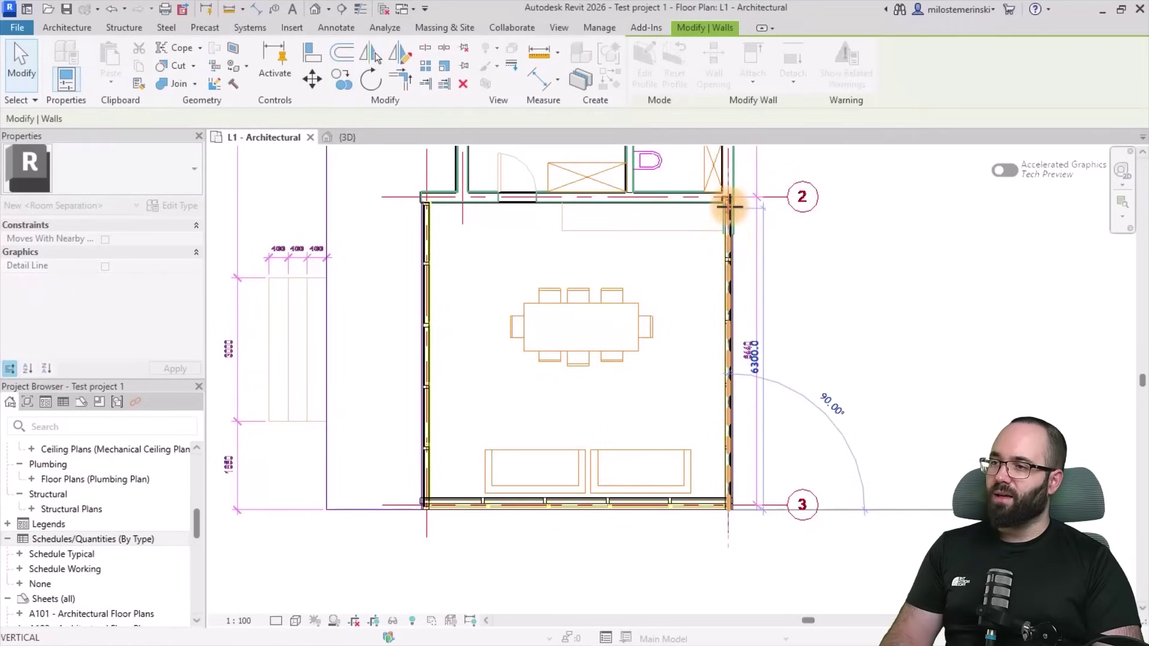
scroll(735, 206, "up", 2)
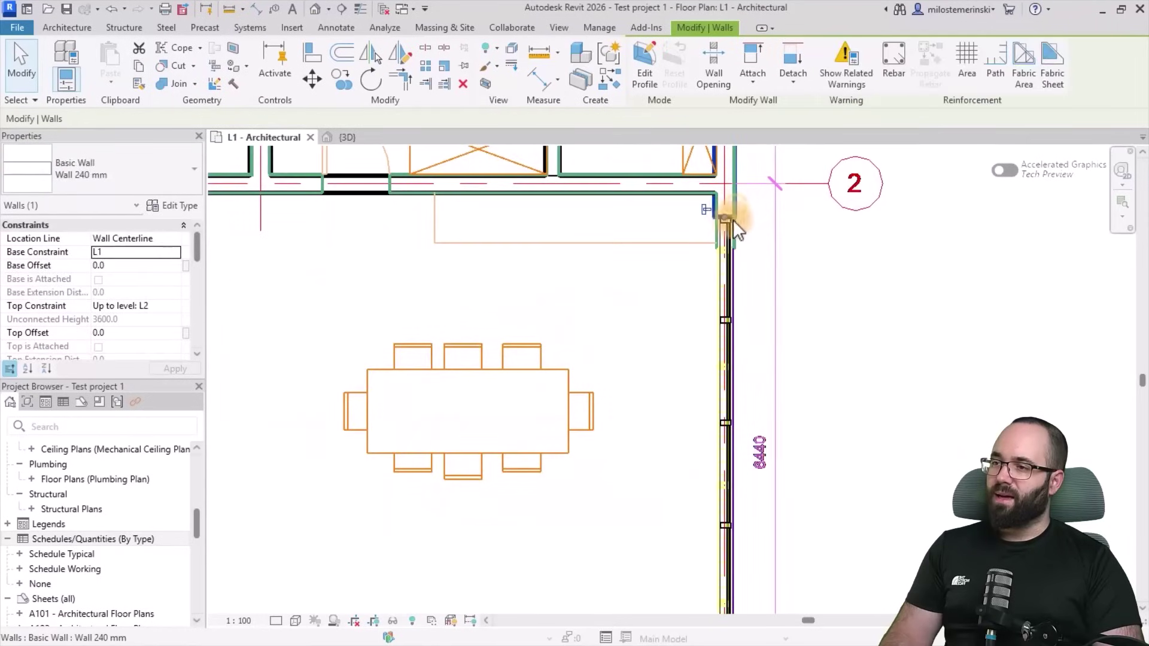
left_click(725, 195)
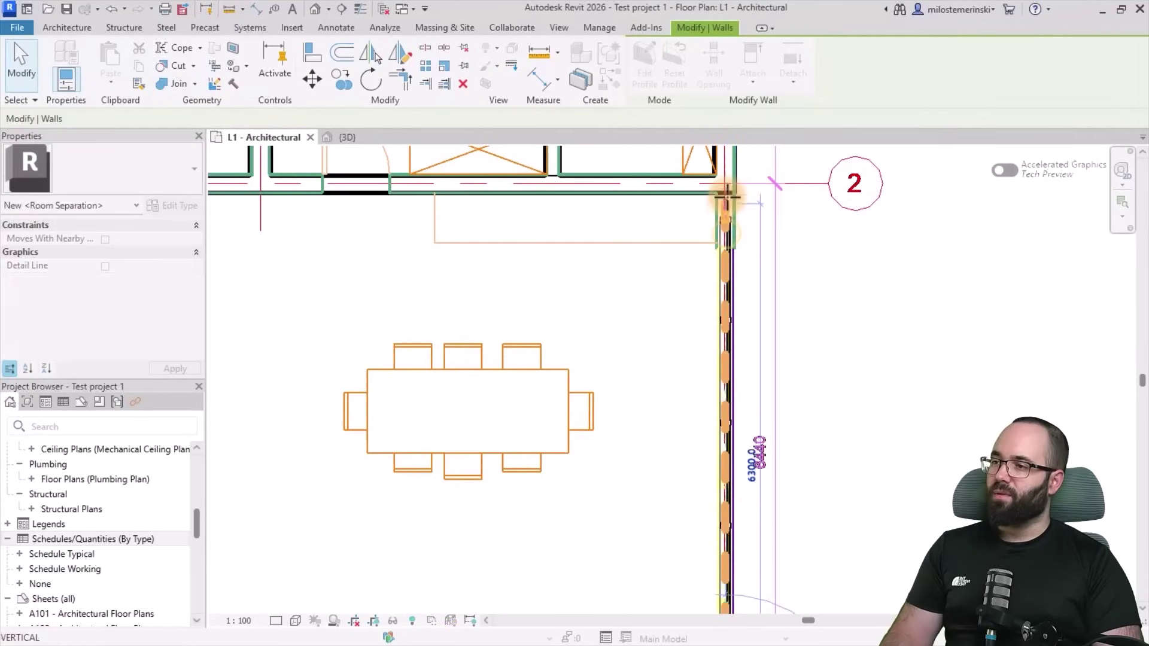
left_click(706, 218)
middle_click_drag(707, 218, 874, 229)
key("r")
key("s")
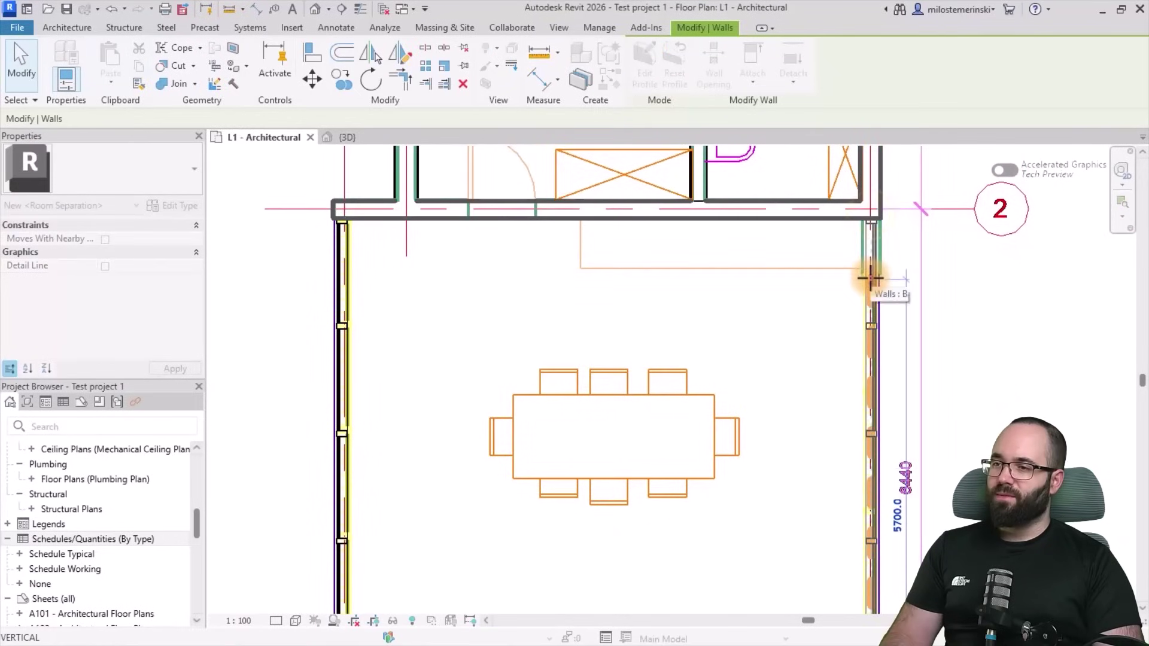
left_click(874, 191)
left_click_drag(874, 192, 868, 275)
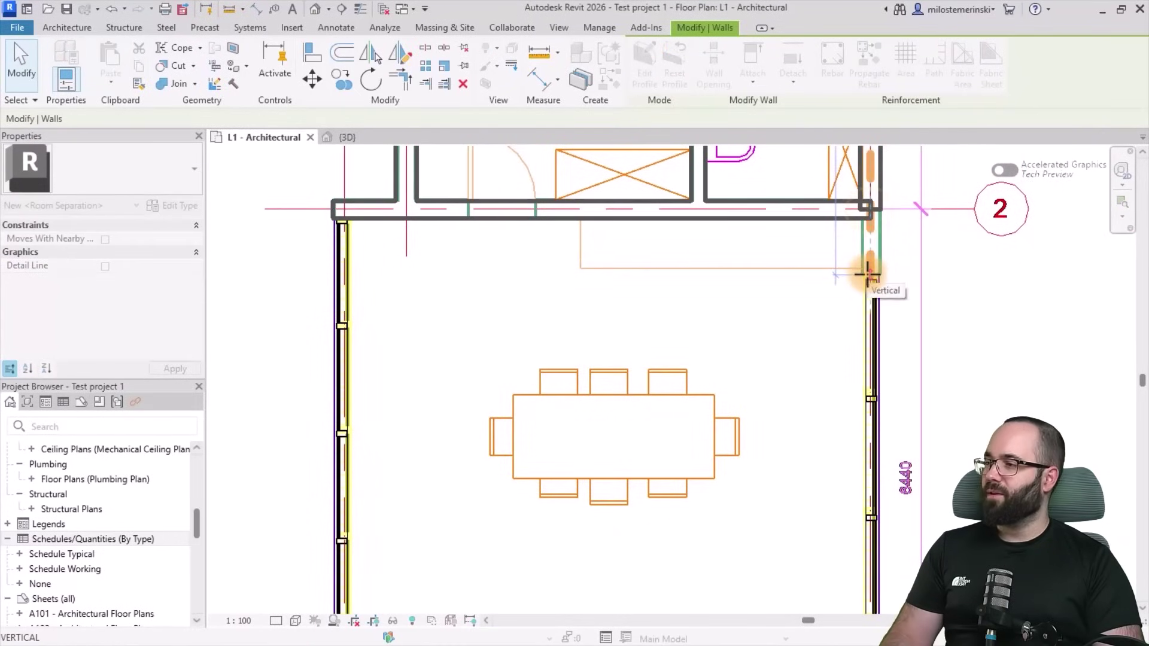
Snap both ends of the bottom curtain wall to the room corners
left_click(339, 250)
scroll(469, 208, "down", 4)
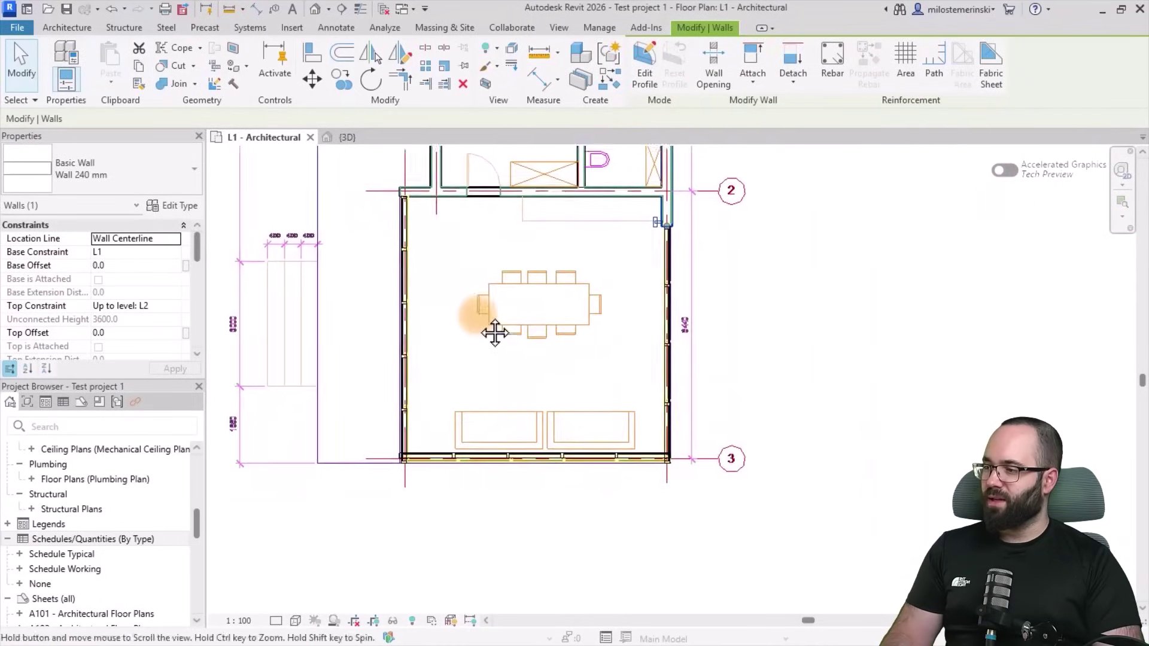
scroll(412, 411, "up", 3)
left_click(376, 443)
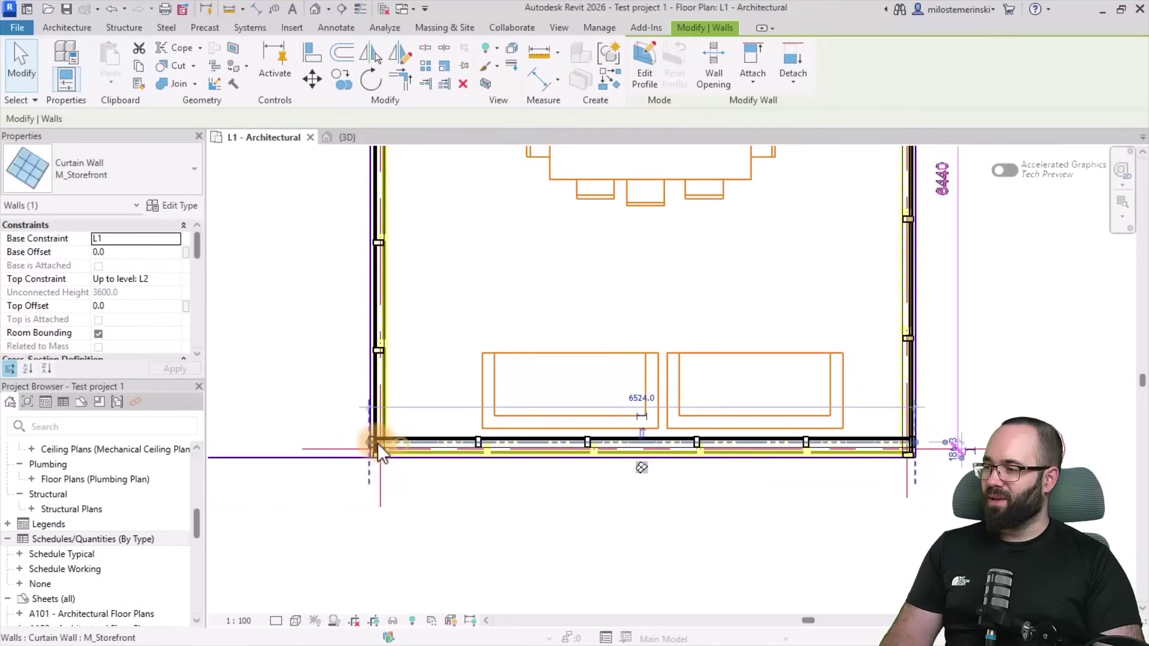
mouse_move(377, 443)
left_mouse_down()
mouse_move(380, 403)
mouse_move(378, 446)
left_mouse_up()
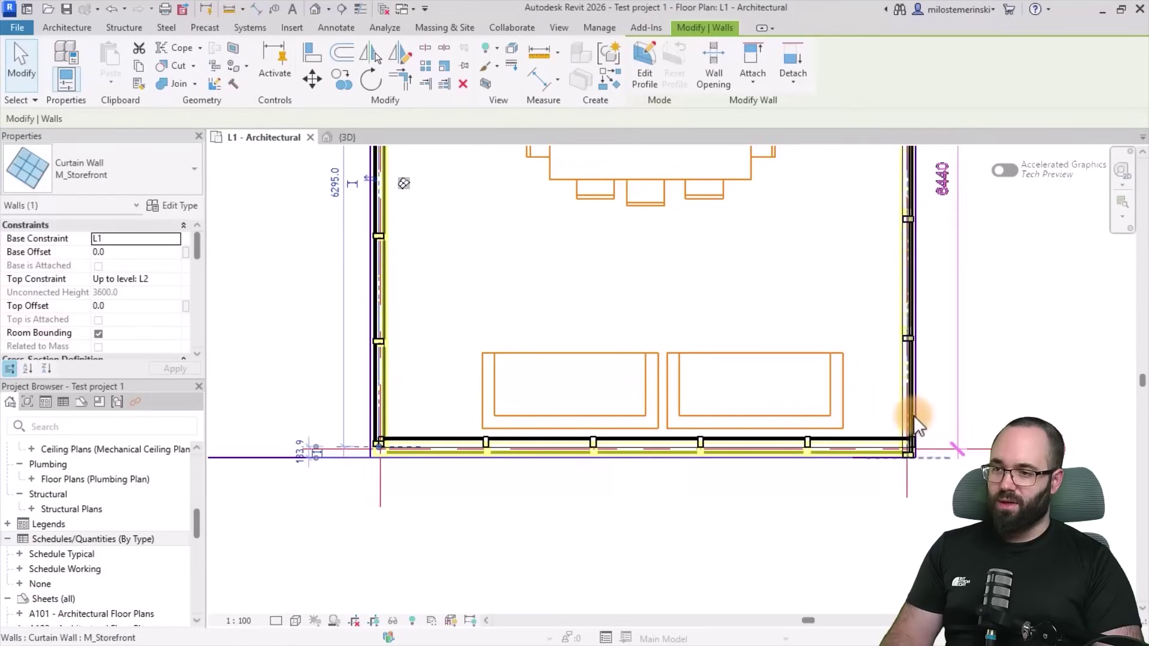
left_click_drag(910, 453, 910, 448)
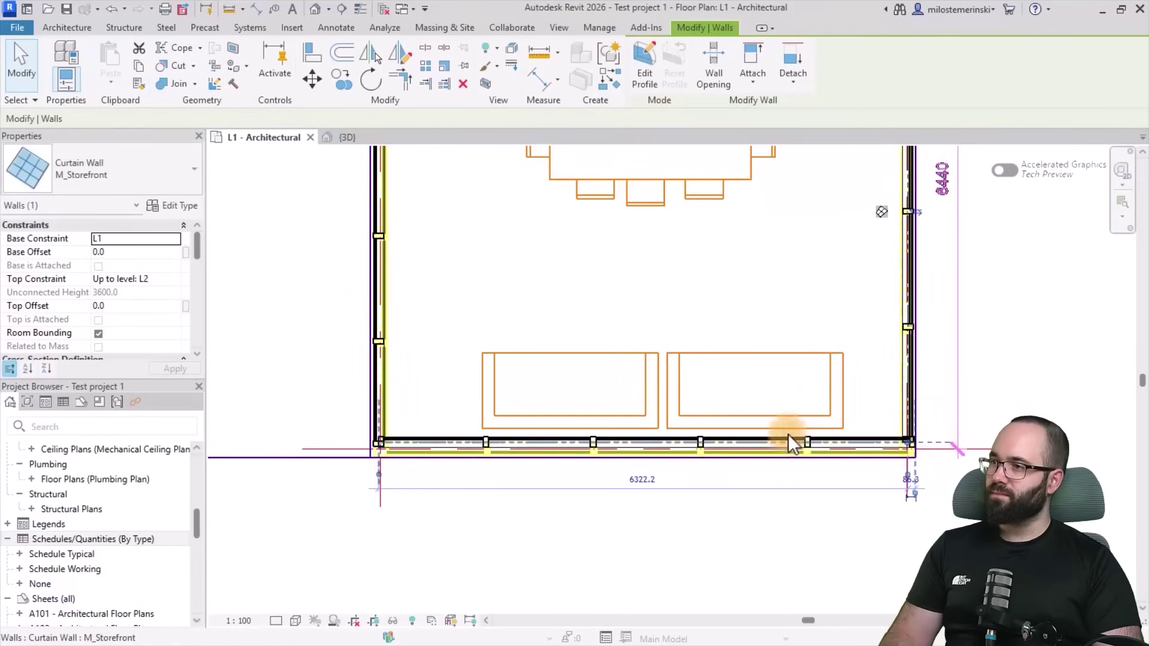
scroll(789, 433, "down", 4)
left_click(988, 385)
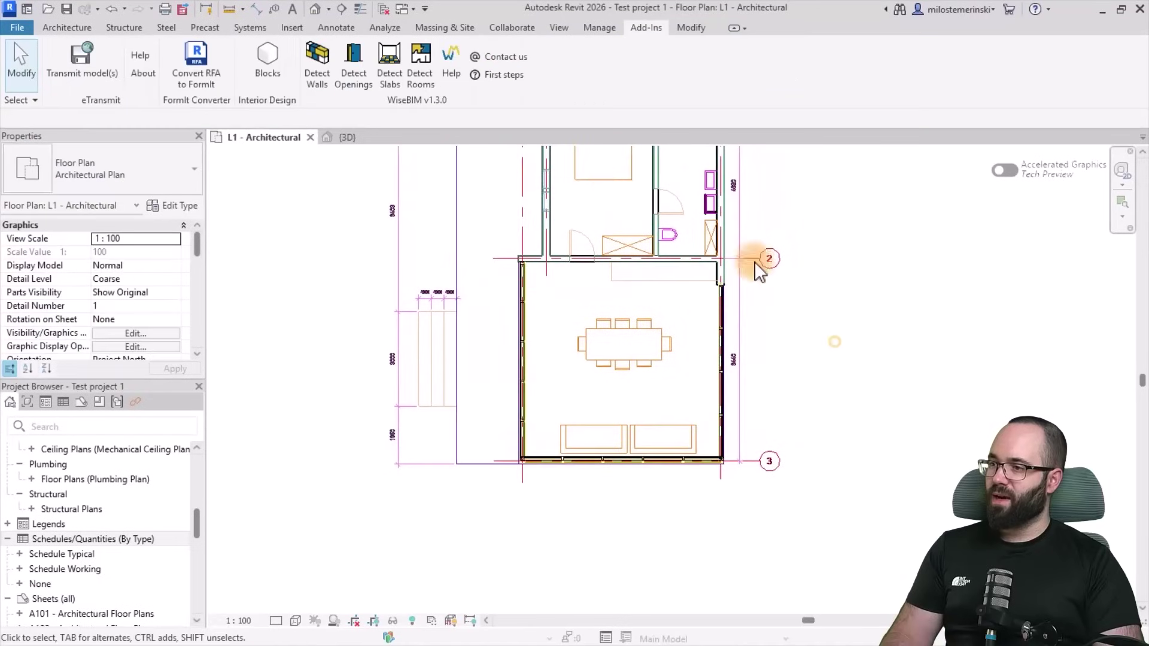
Review the new curtain walls in 3D, then return to the L1 plan
left_click(348, 139)
mouse_move(598, 478)
middle_mouse_down("shift")
mouse_move(785, 464)
mouse_move(623, 513)
mouse_move(605, 497)
middle_mouse_up("shift")
left_click(270, 138)
scroll(599, 359, "down", 3)
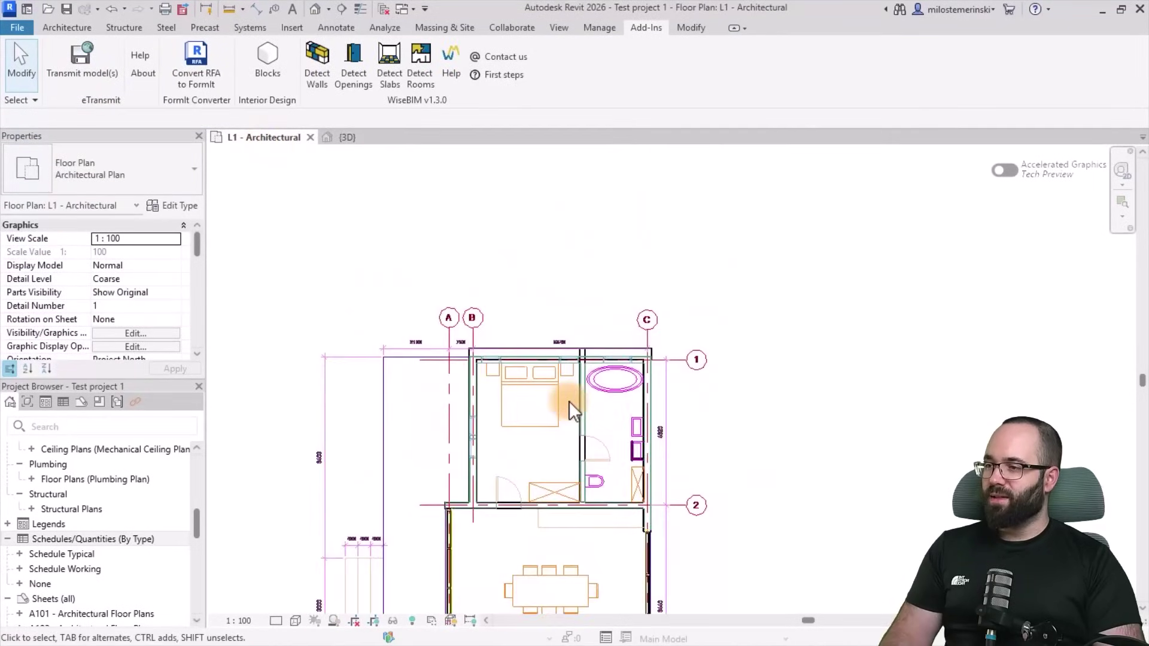
scroll(572, 395, "up", 2)
Clear the wall selection and select the imported CAD floor plan (Import Symbol)
left_click(591, 332)
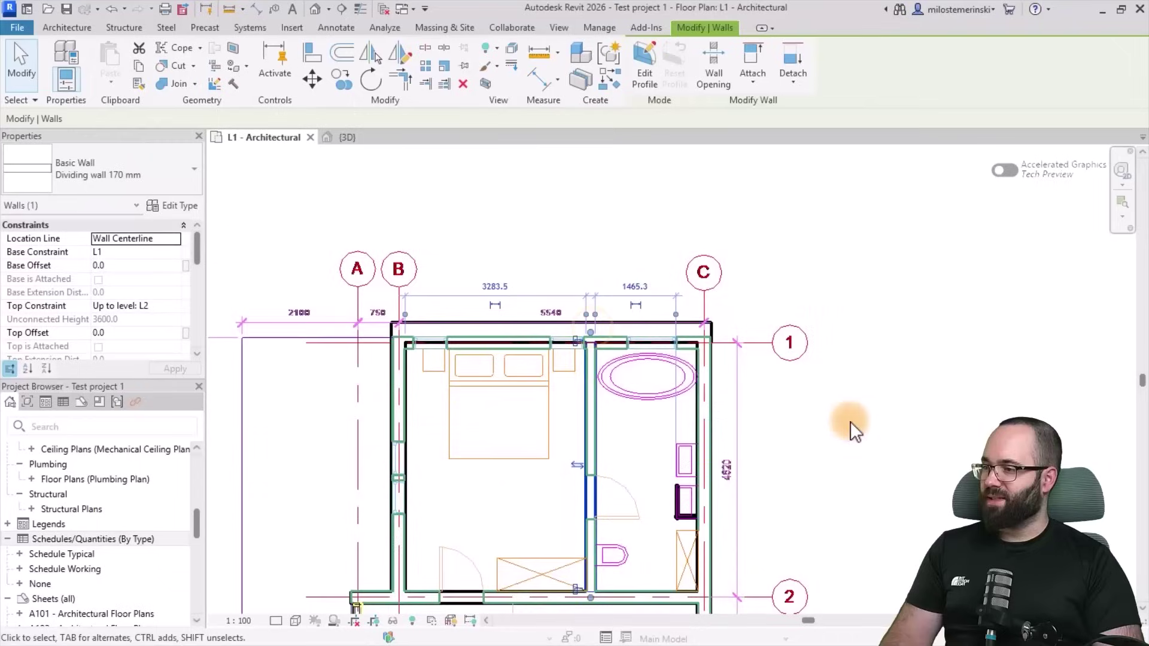
scroll(757, 469, "down", 2)
middle_click_drag(757, 469, 760, 380)
scroll(659, 433, "down", 2)
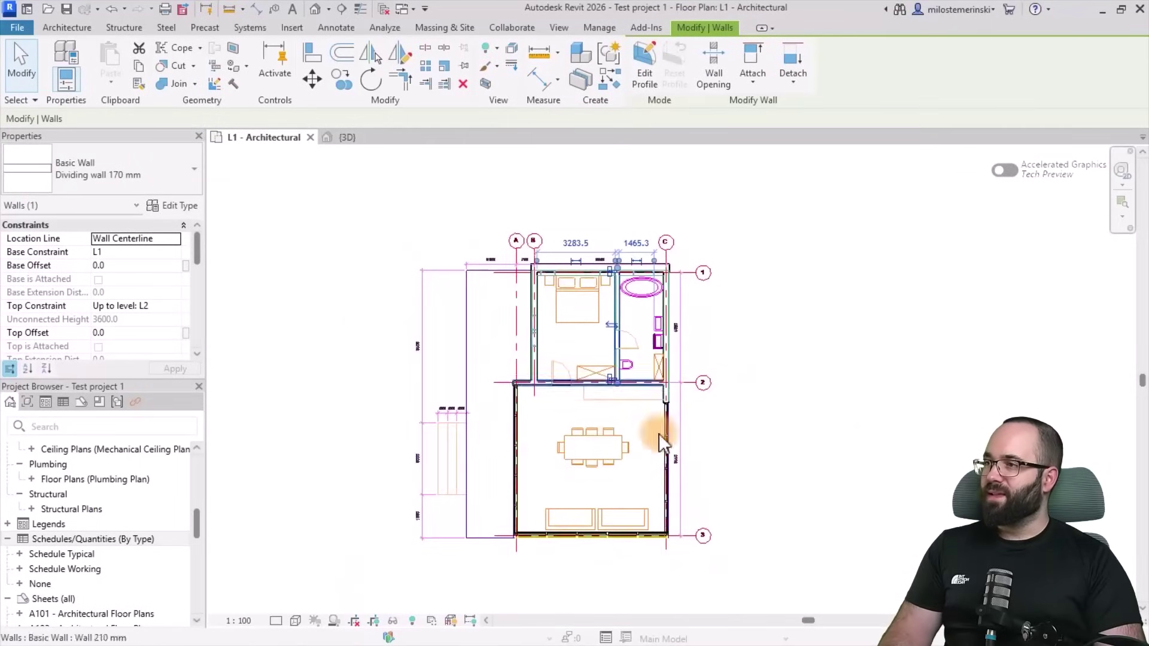
left_click(481, 336)
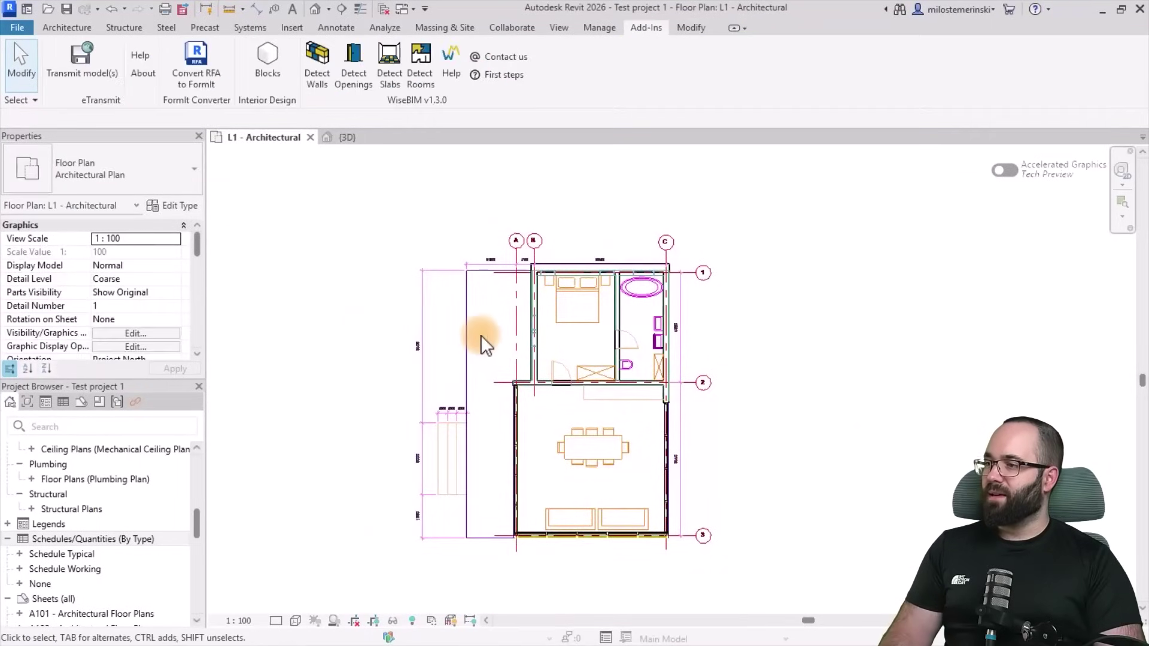
left_click(441, 275)
Run WiseBIM Detect Openings with M_Door-Passage-Double-Flush for double doors, creating 4 windows and 2 doors
left_click(640, 29)
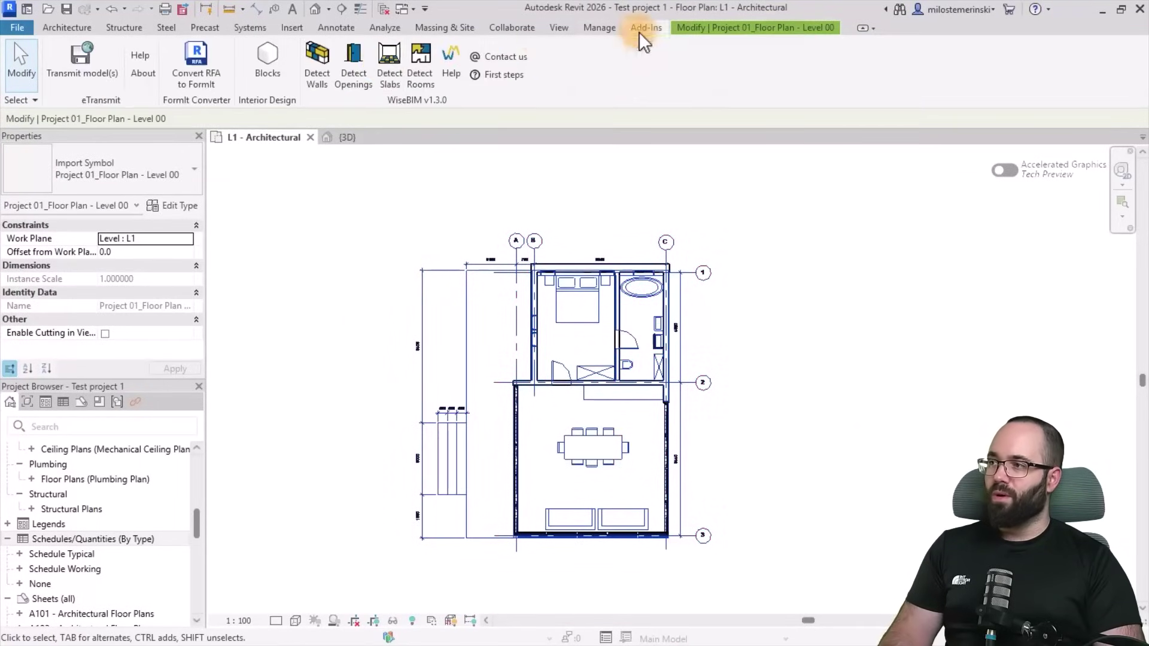
left_click(360, 84)
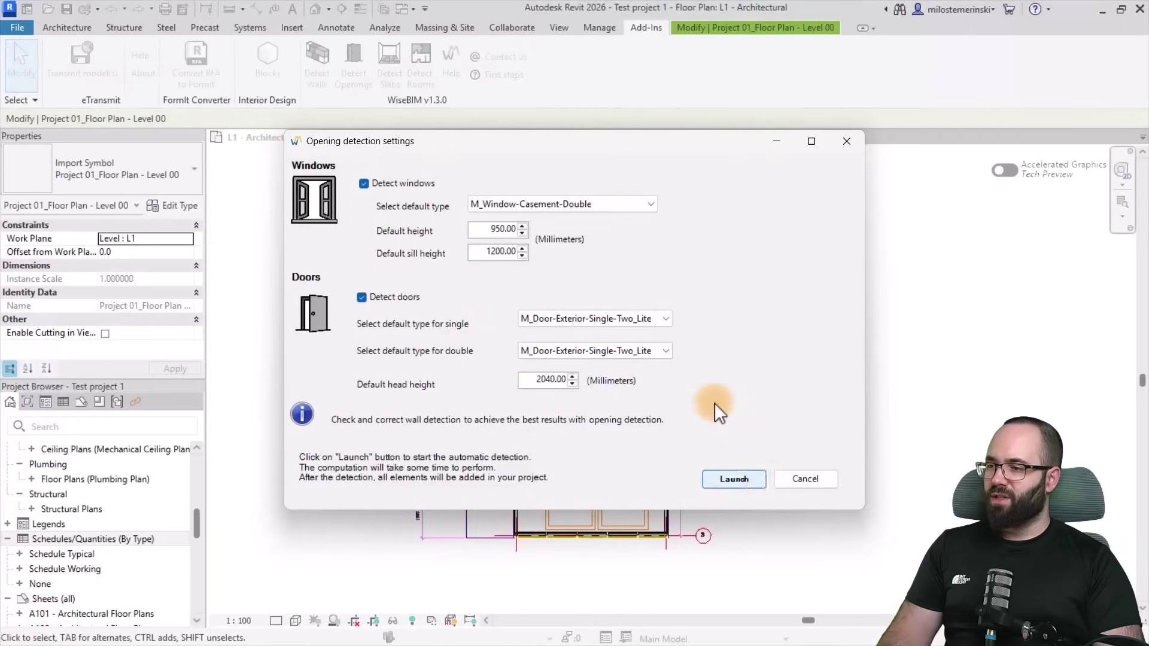
left_click(612, 351)
left_click(612, 376)
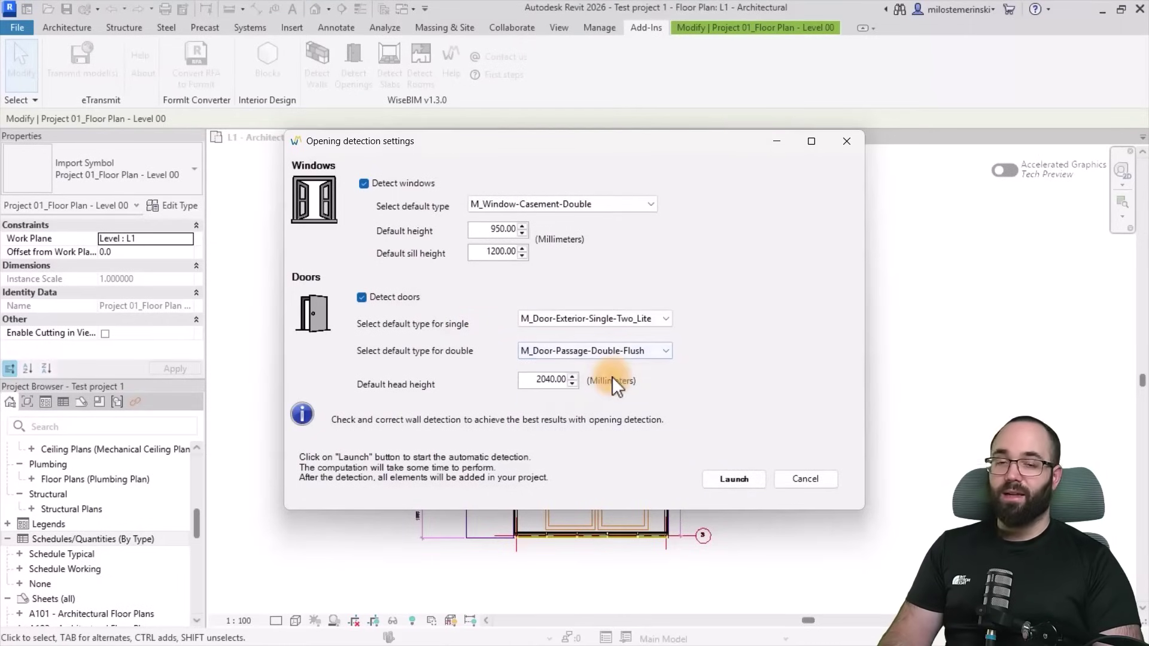
left_click(725, 482)
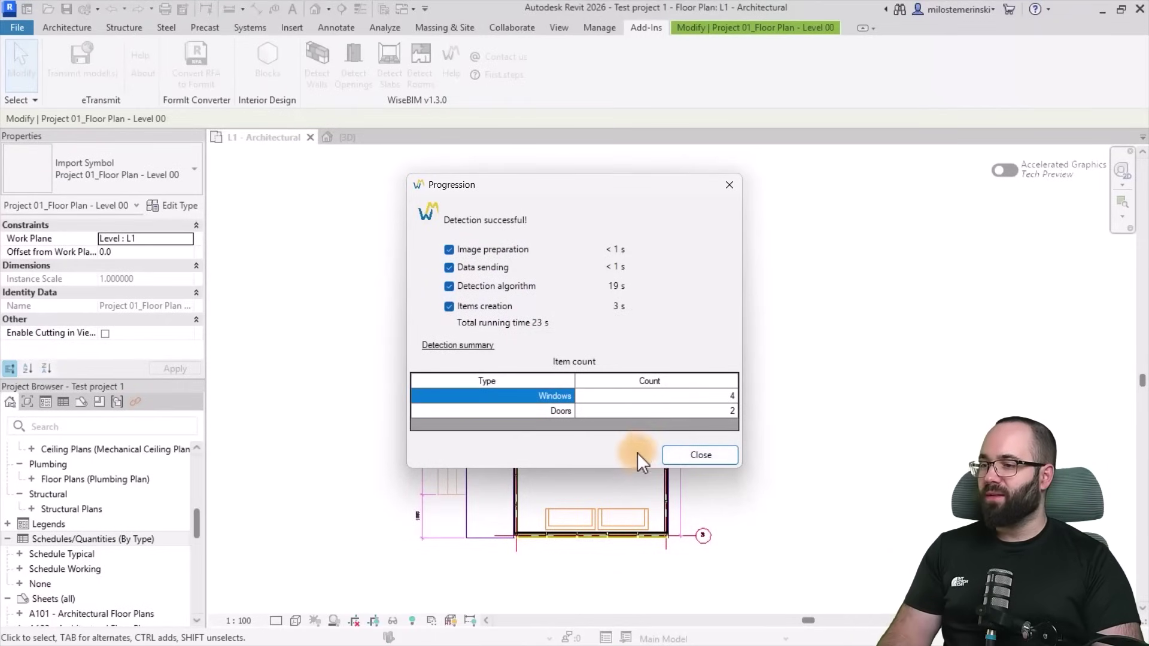
Close the opening summary and delete the two stray bathroom walls, including the 50 mm one
left_click(678, 460)
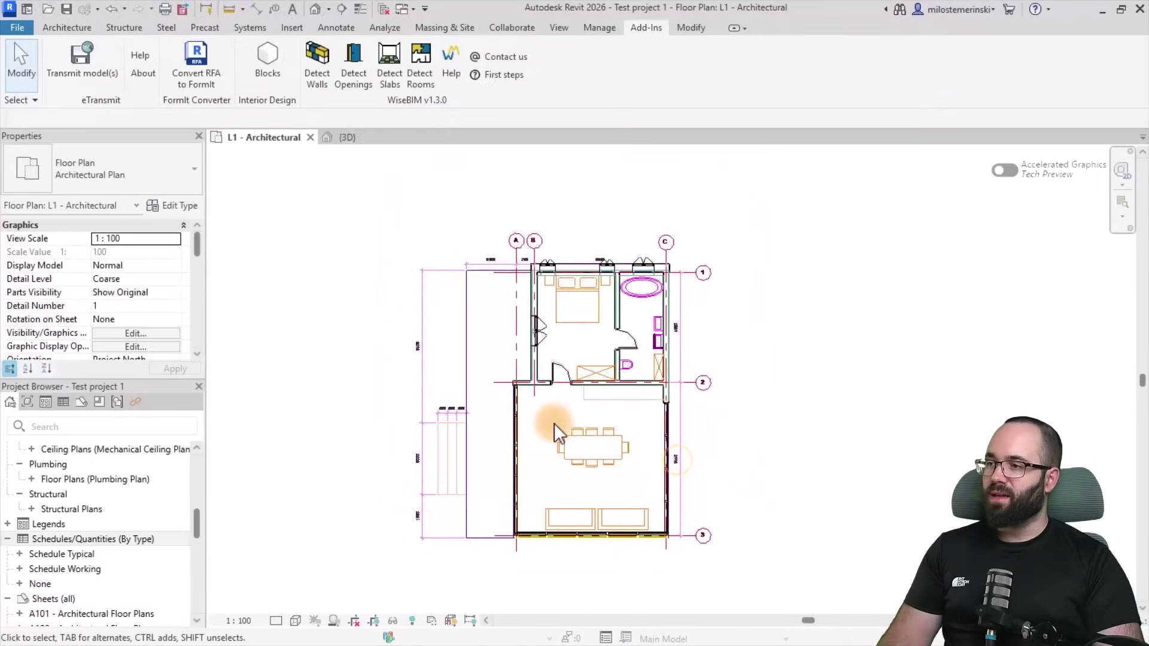
scroll(543, 325, "up", 2)
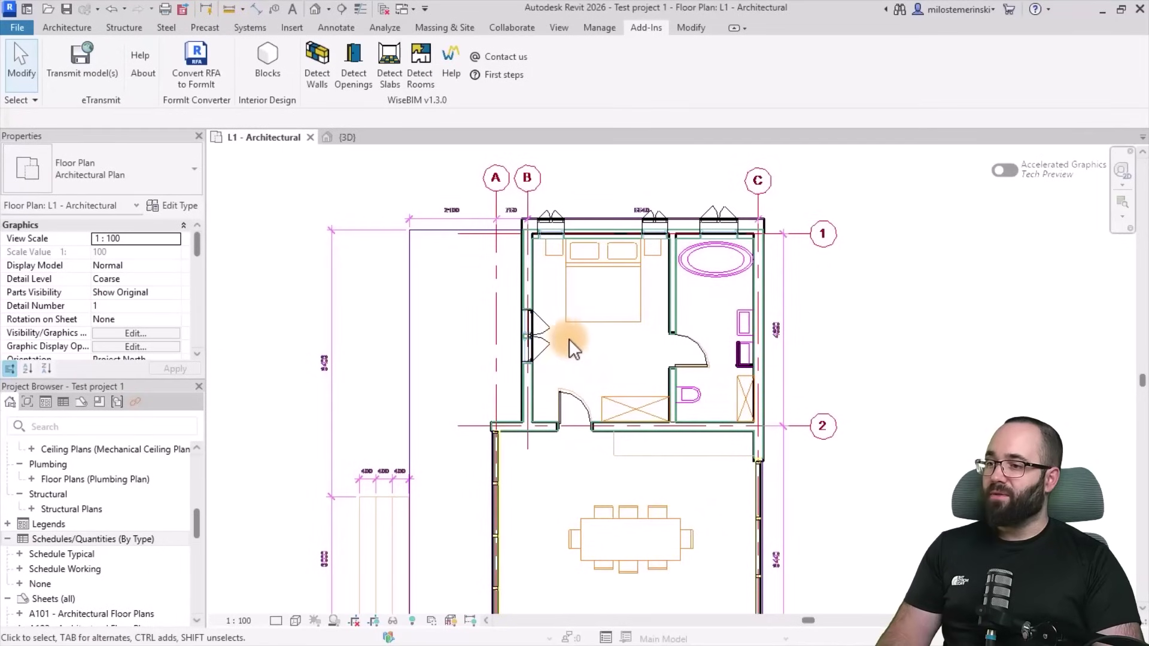
scroll(743, 355, "up", 3)
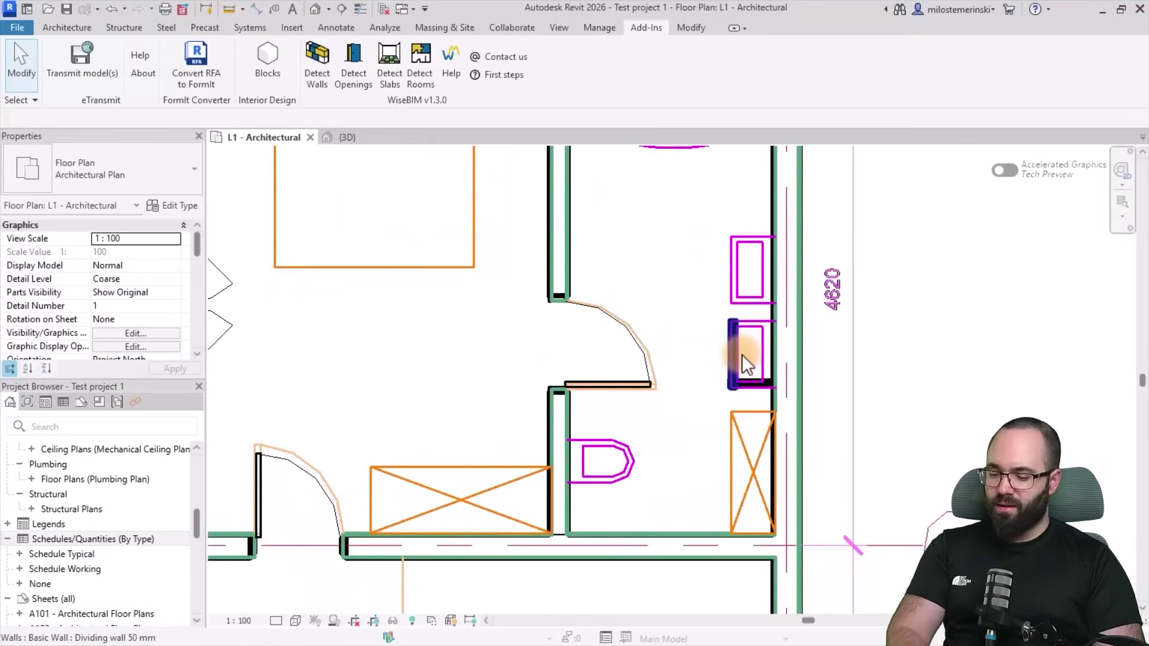
left_click(731, 357)
key("Delete")
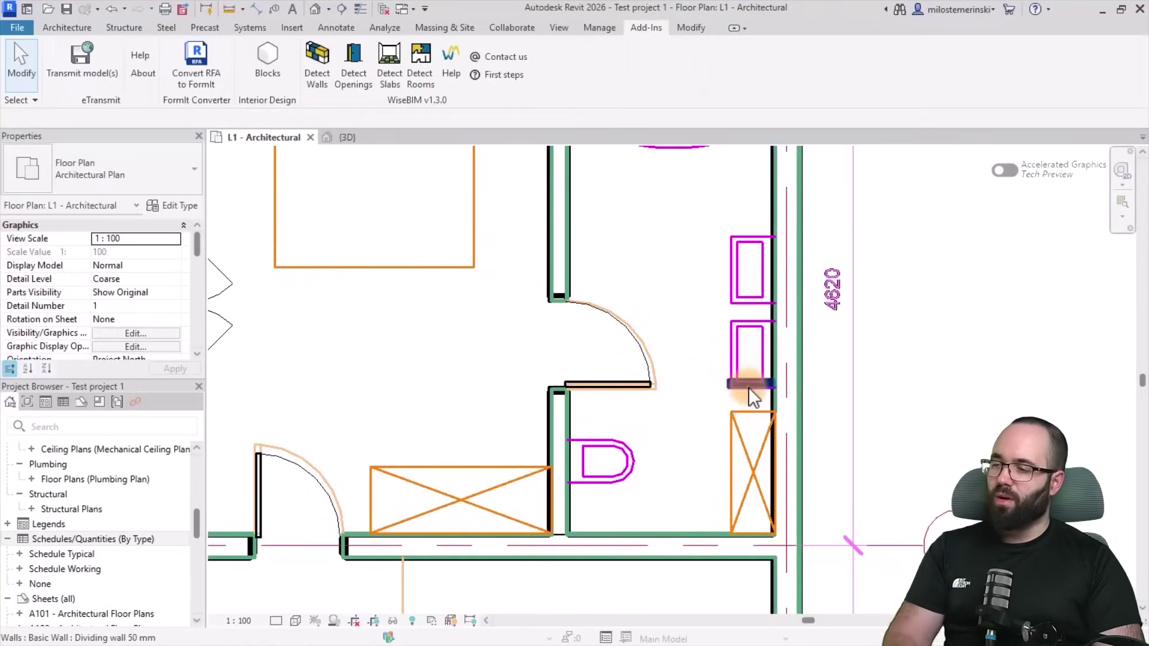
left_click(749, 384)
key("Delete")
scroll(577, 381, "down", 4)
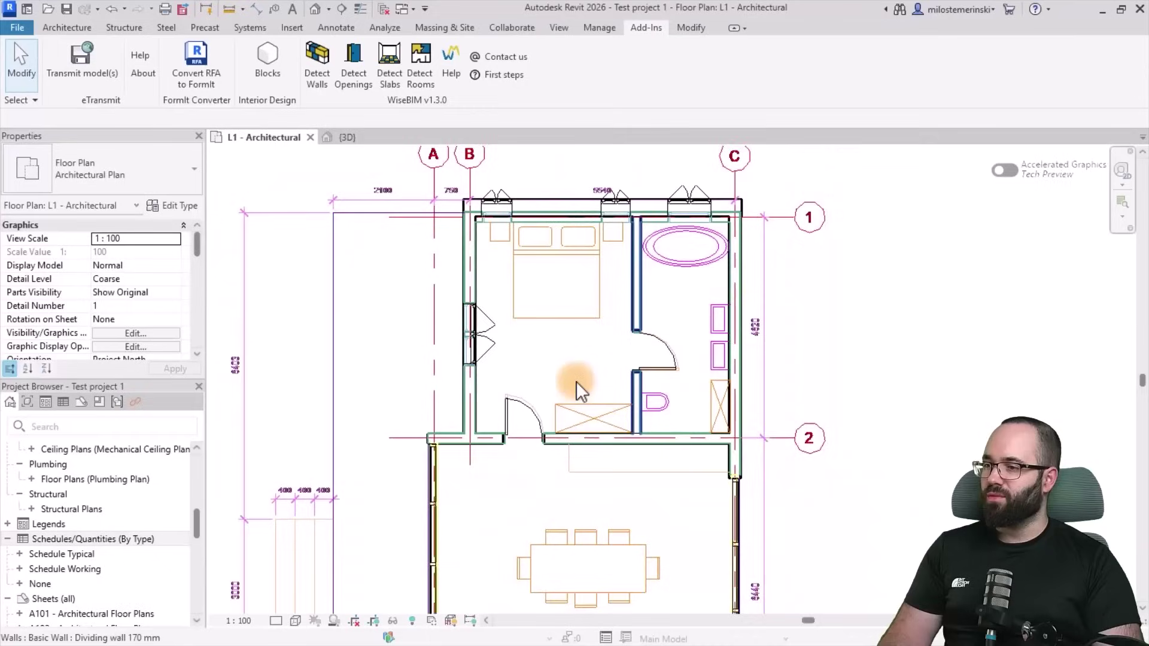
scroll(562, 369, "down", 2)
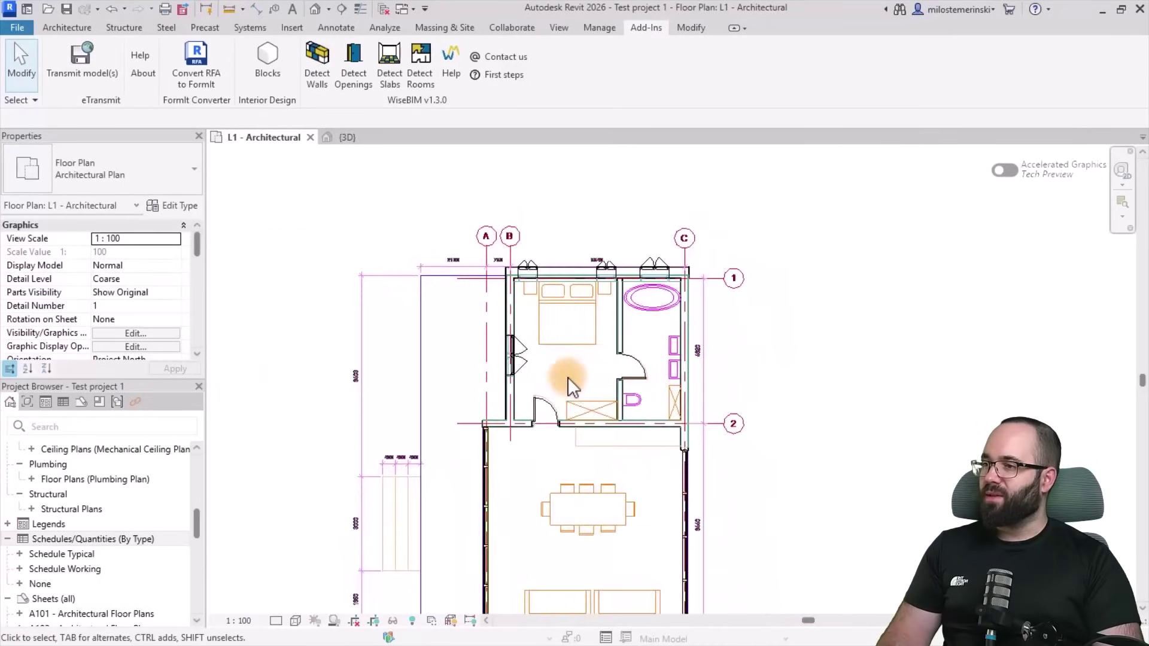
middle_click_drag(569, 378, 546, 340)
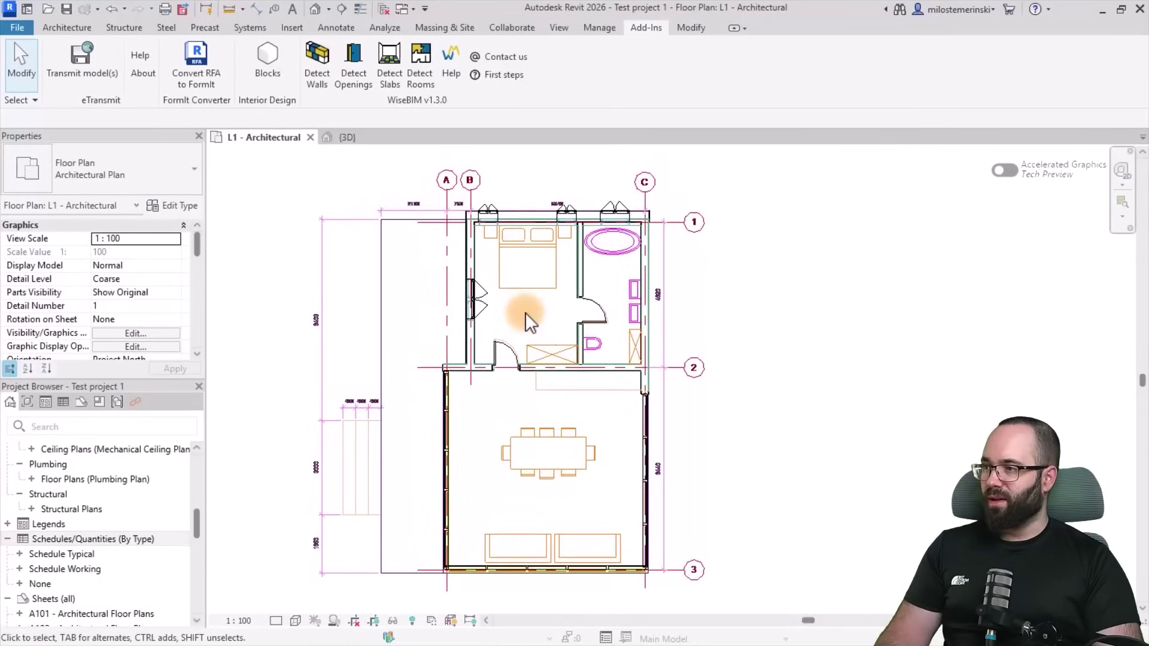
scroll(526, 312, "down", 1)
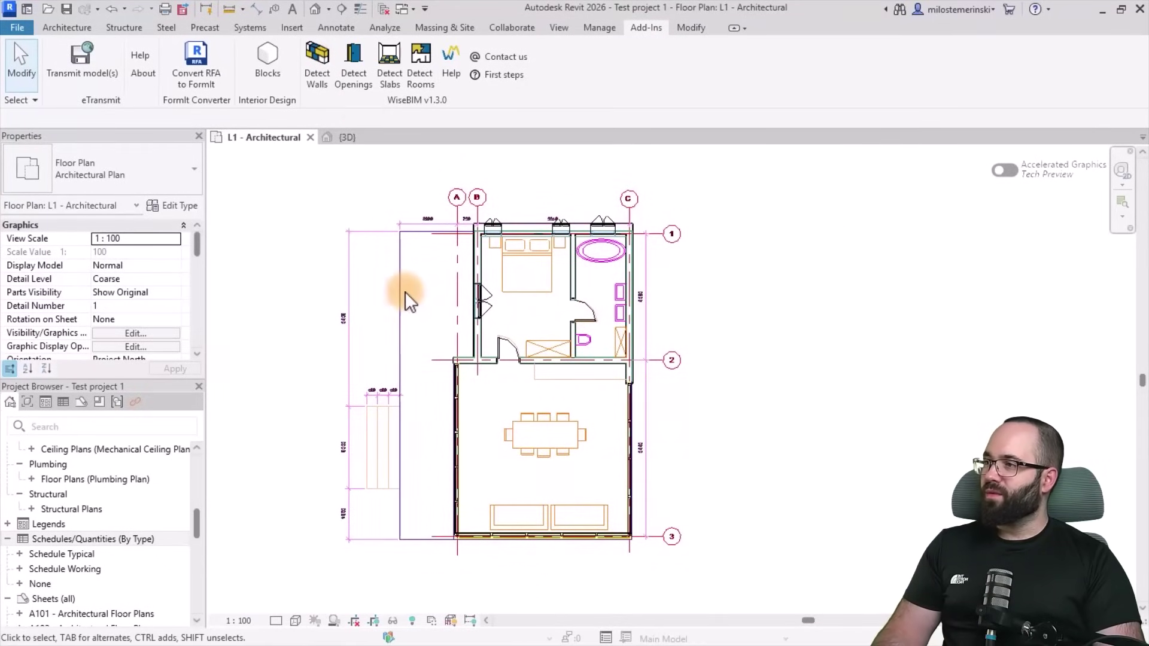
Run WiseBIM Detect Slabs with Concrete 250mm as the default slab type
left_click(393, 78)
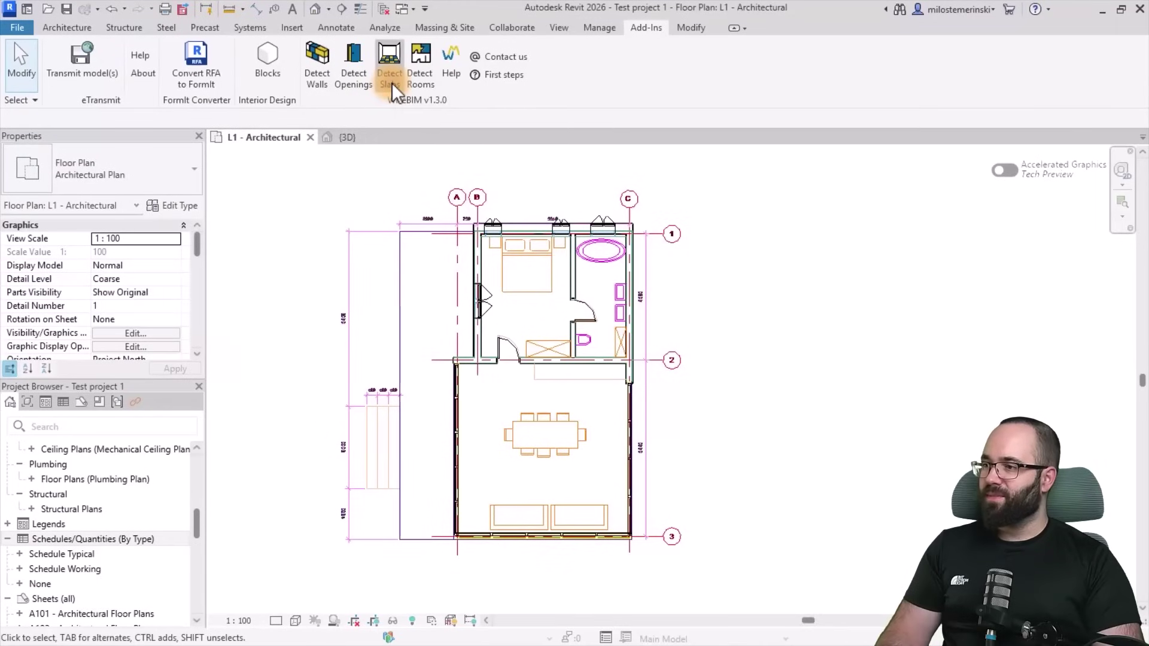
left_click(544, 294)
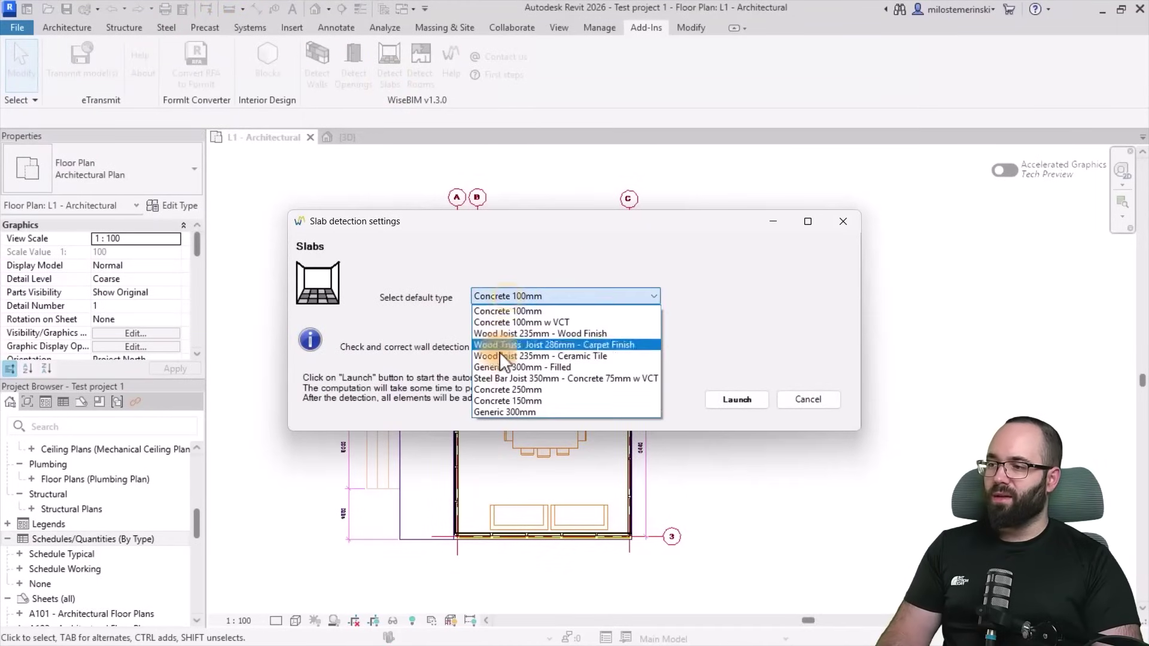
left_click(517, 392)
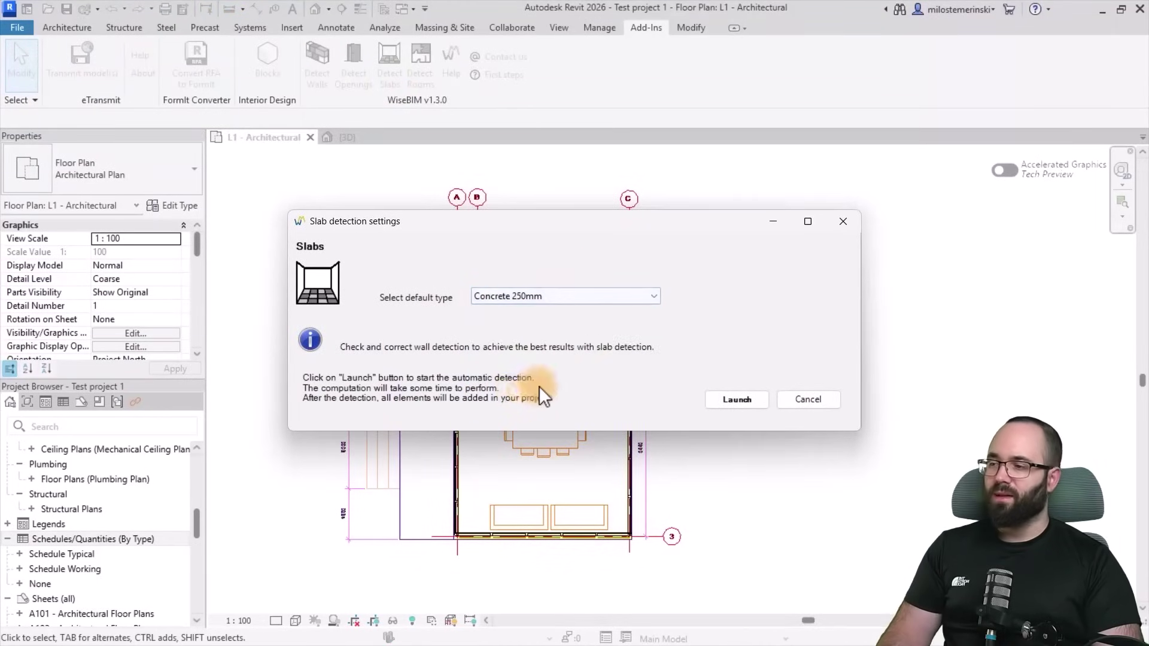
left_click(744, 399)
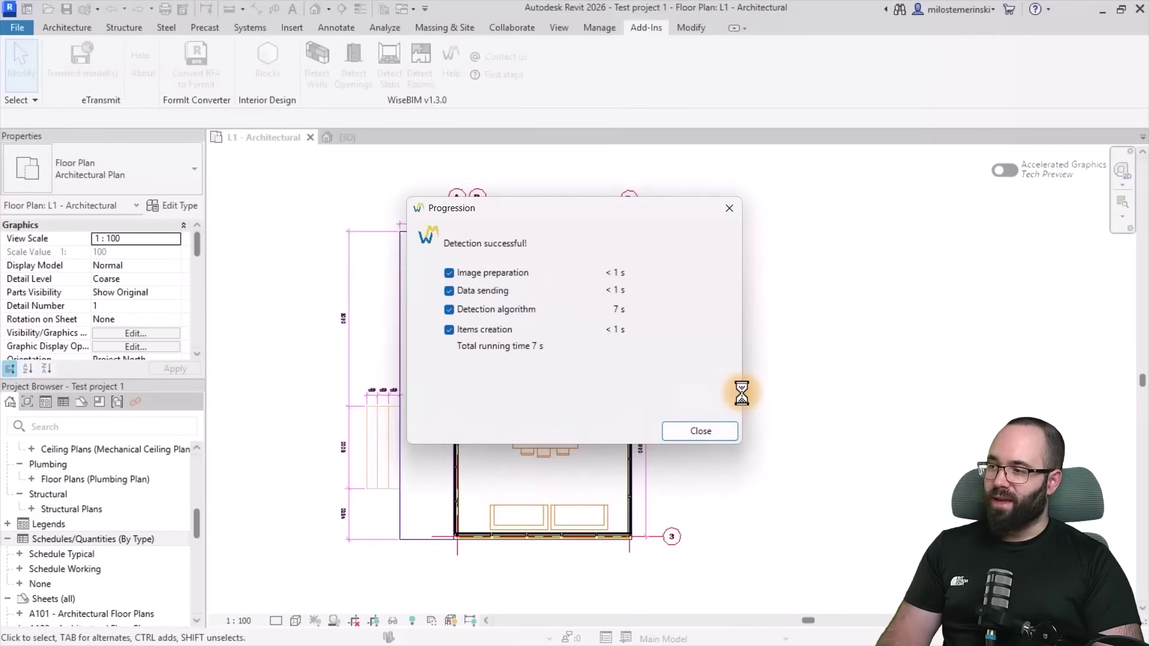
left_click(684, 431)
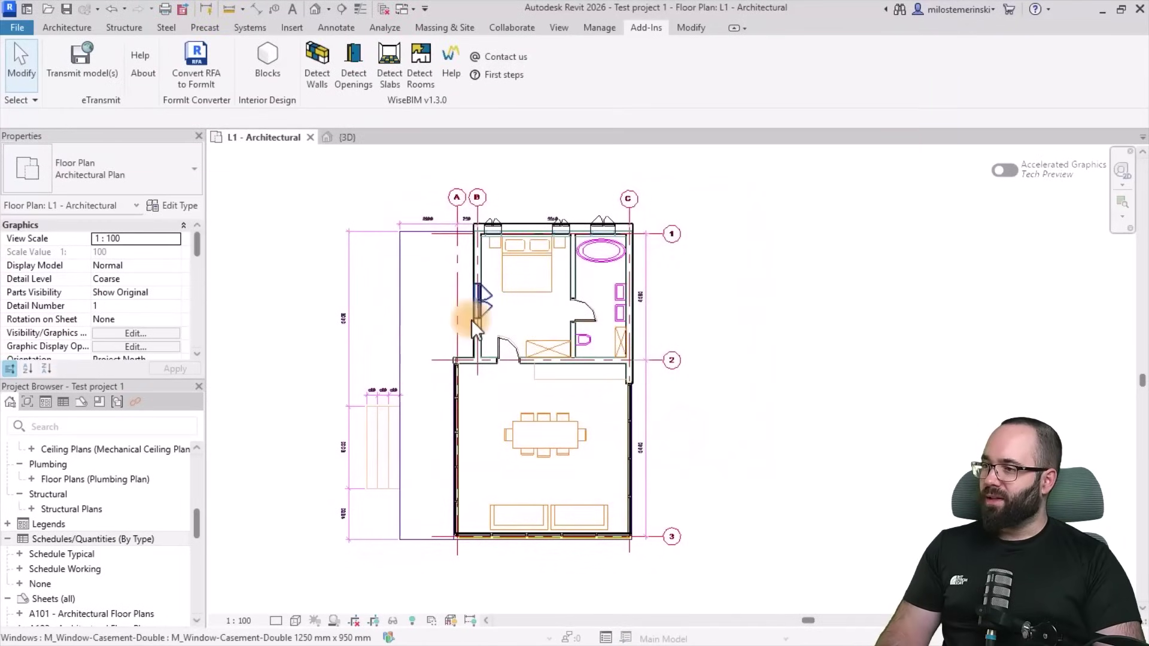
Select the new Concrete 250mm floor in the 3D view
left_click(342, 137)
middle_click_drag(527, 374, 501, 357, "shift")
left_click(501, 357)
mouse_move(520, 416)
middle_mouse_down("shift")
mouse_move(501, 511)
mouse_move(526, 411)
middle_mouse_up("shift")
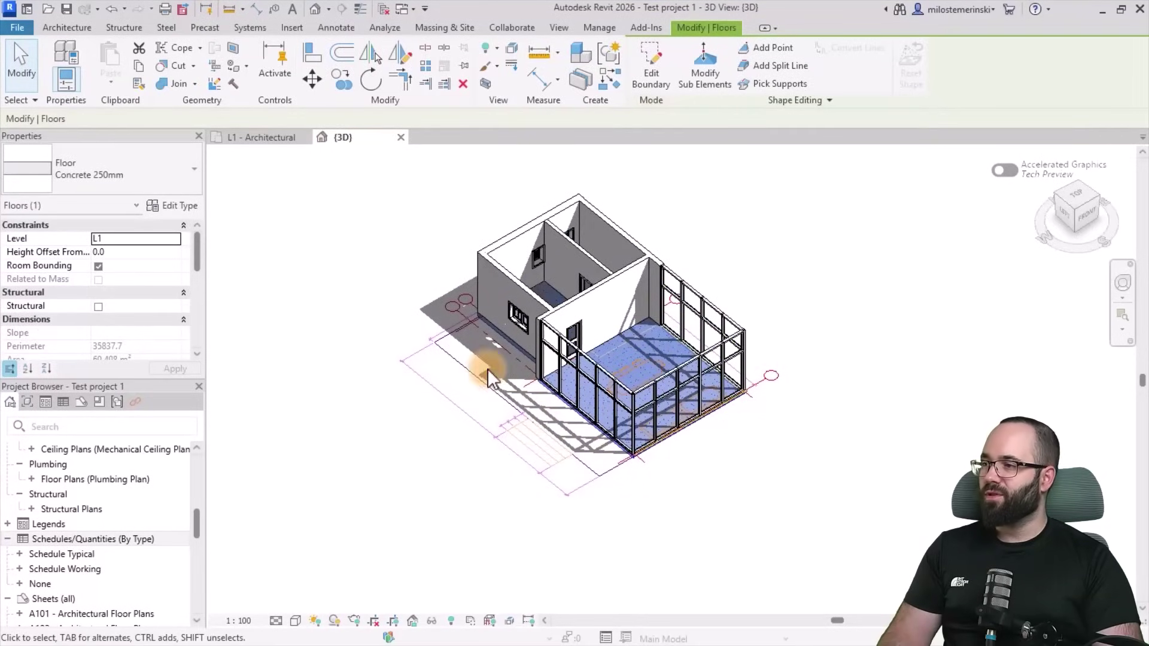
left_click(270, 138)
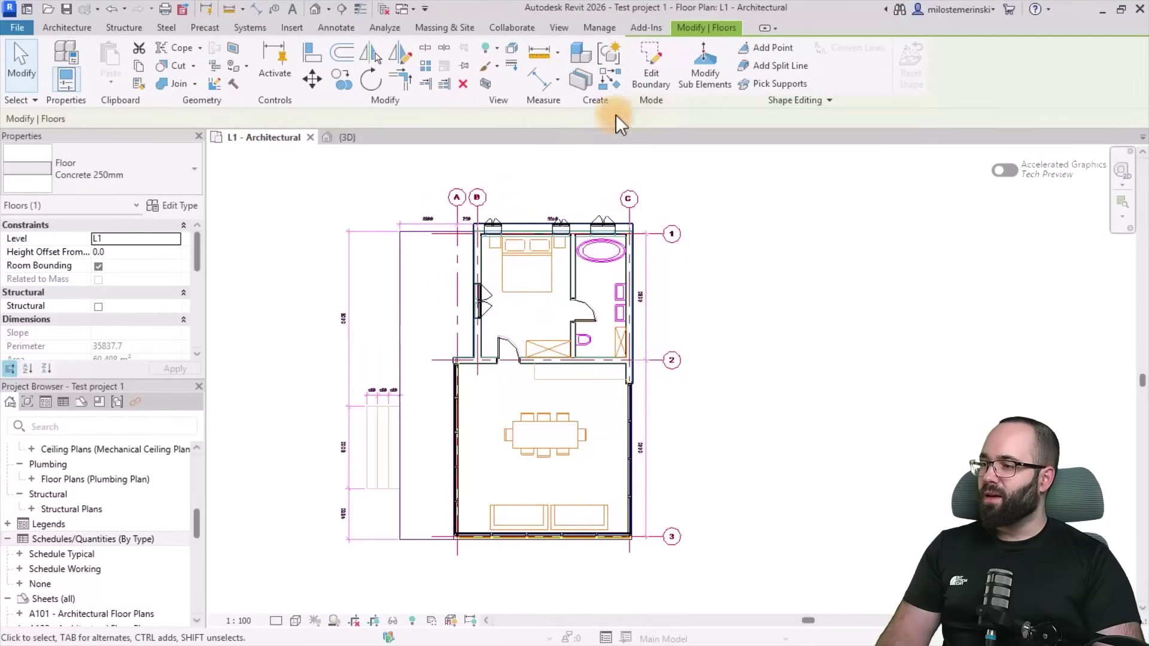
Extend the floor boundary's left edge over the terrace and close the corner with the top edge
left_click(644, 90)
scroll(461, 349, "up", 1)
scroll(462, 349, "up", 1)
left_click_drag(455, 391, 366, 393)
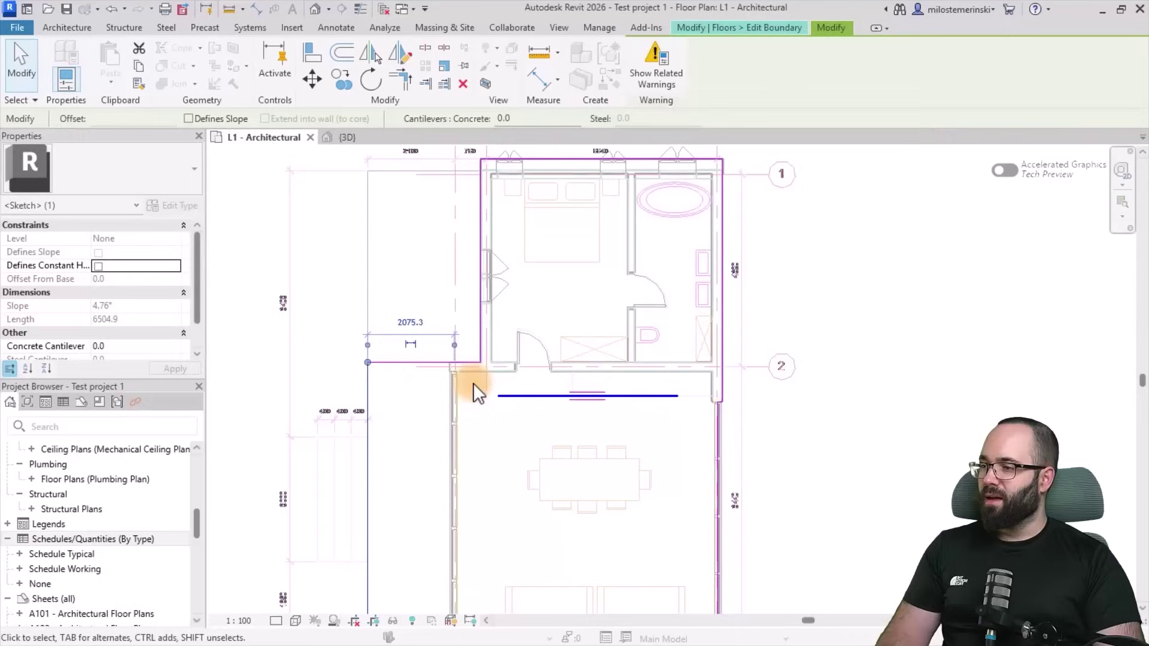
key("Escape")
left_click(473, 359)
key("Delete")
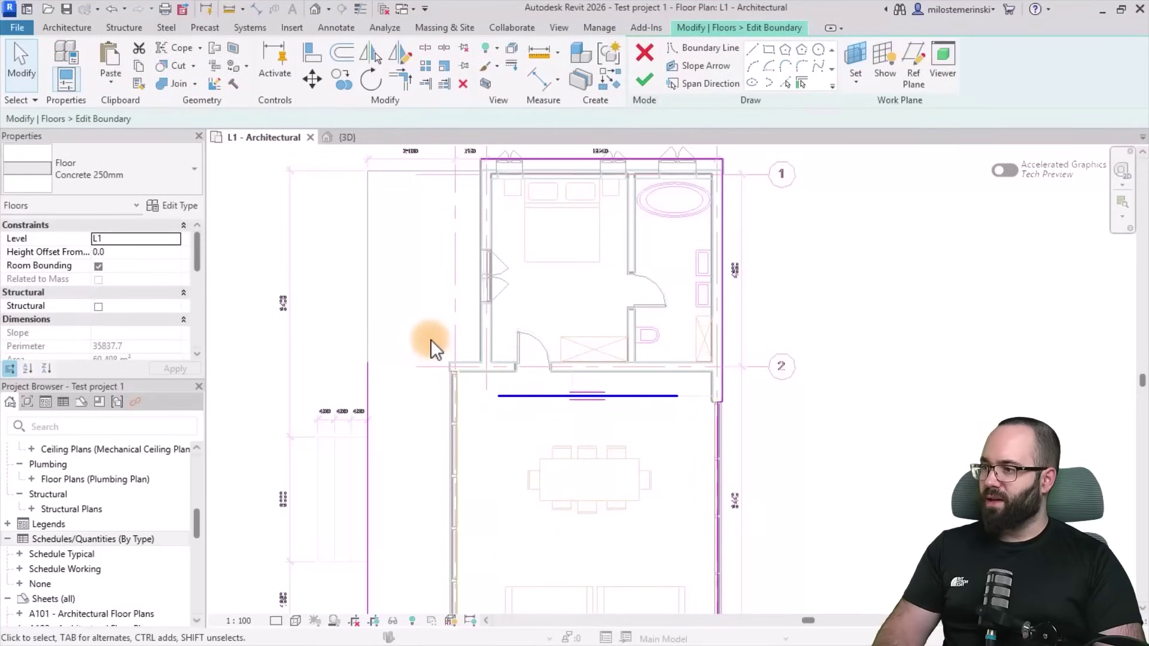
left_click(368, 384)
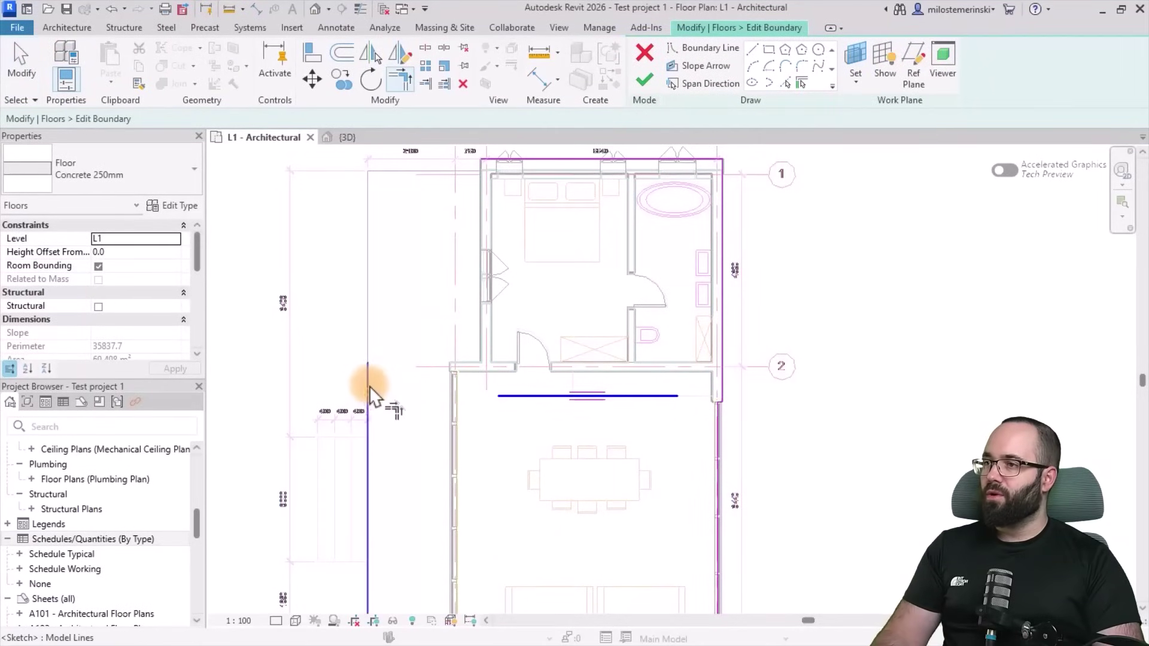
left_click(521, 160)
left_click(645, 77)
left_click(397, 137)
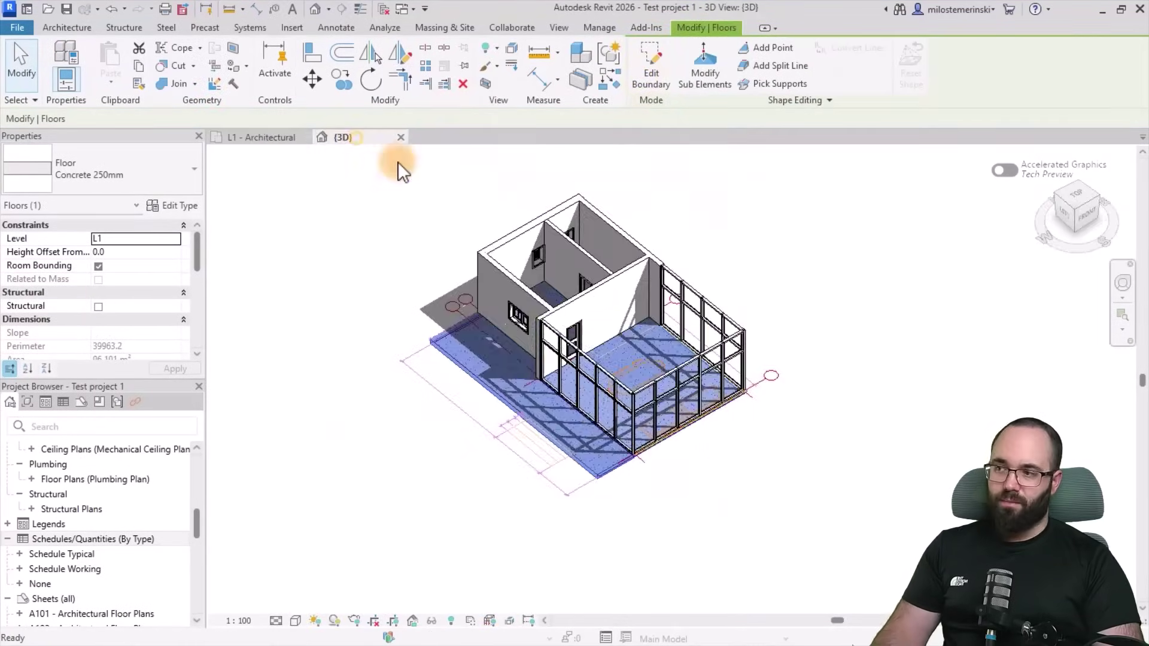
Run WiseBIM Detect Rooms on the L1 plan, placing Rooms 110, 111 and 112
left_click(728, 450)
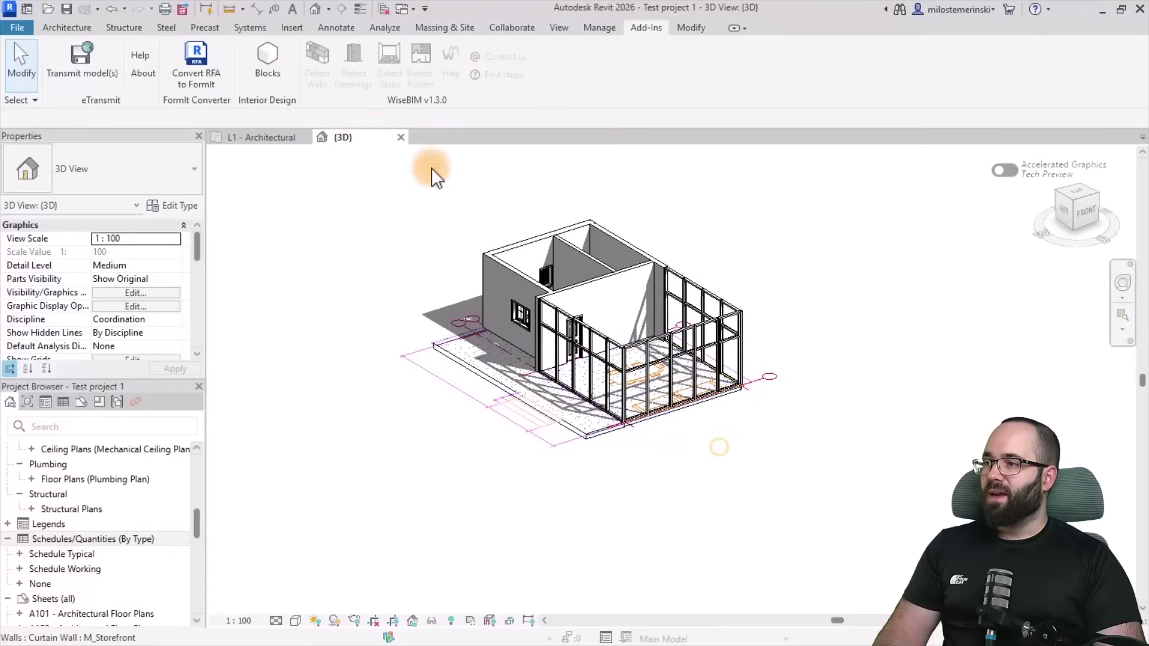
left_click(259, 138)
scroll(441, 210, "down", 2)
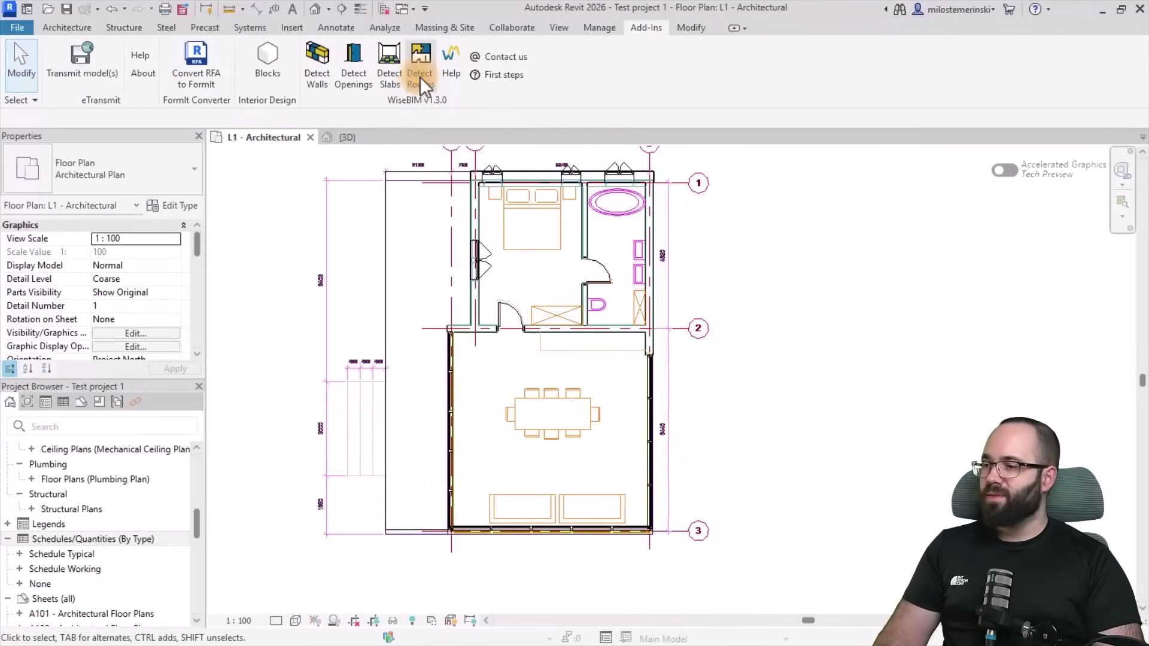
left_click(420, 76)
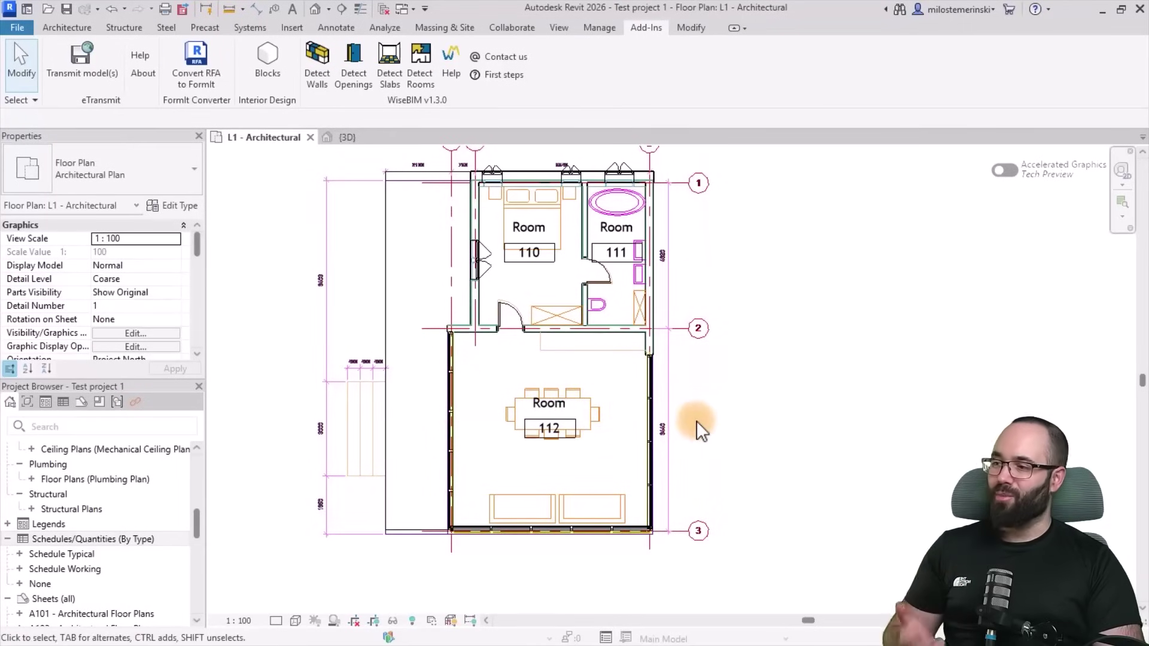
middle_click_drag(726, 431, 729, 465)
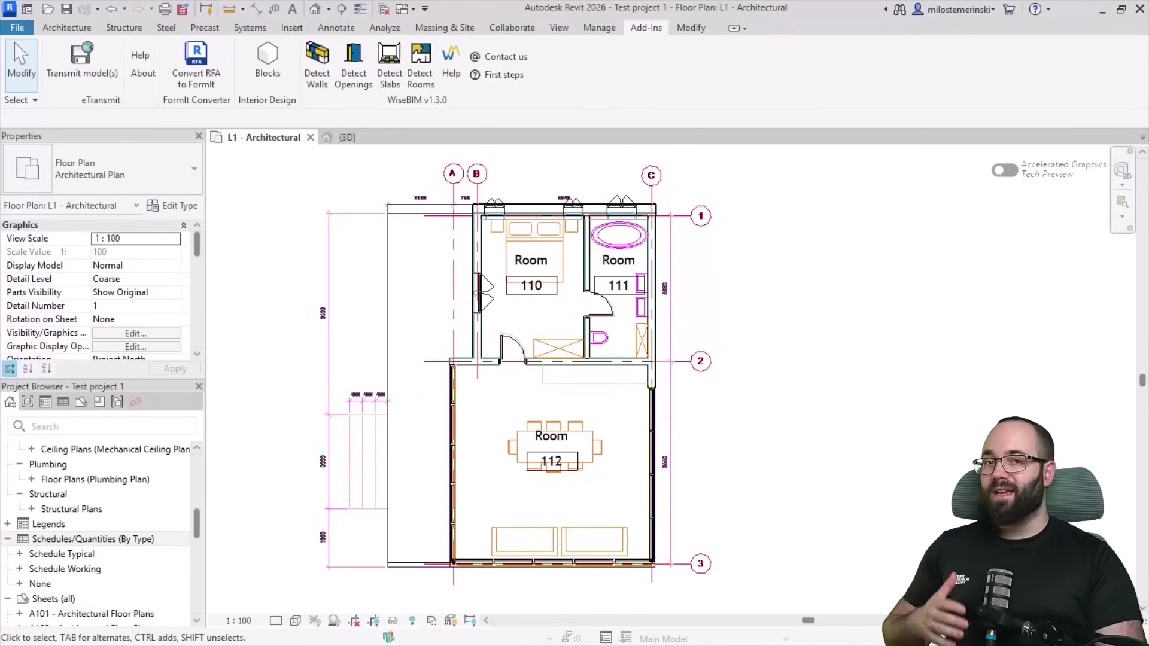